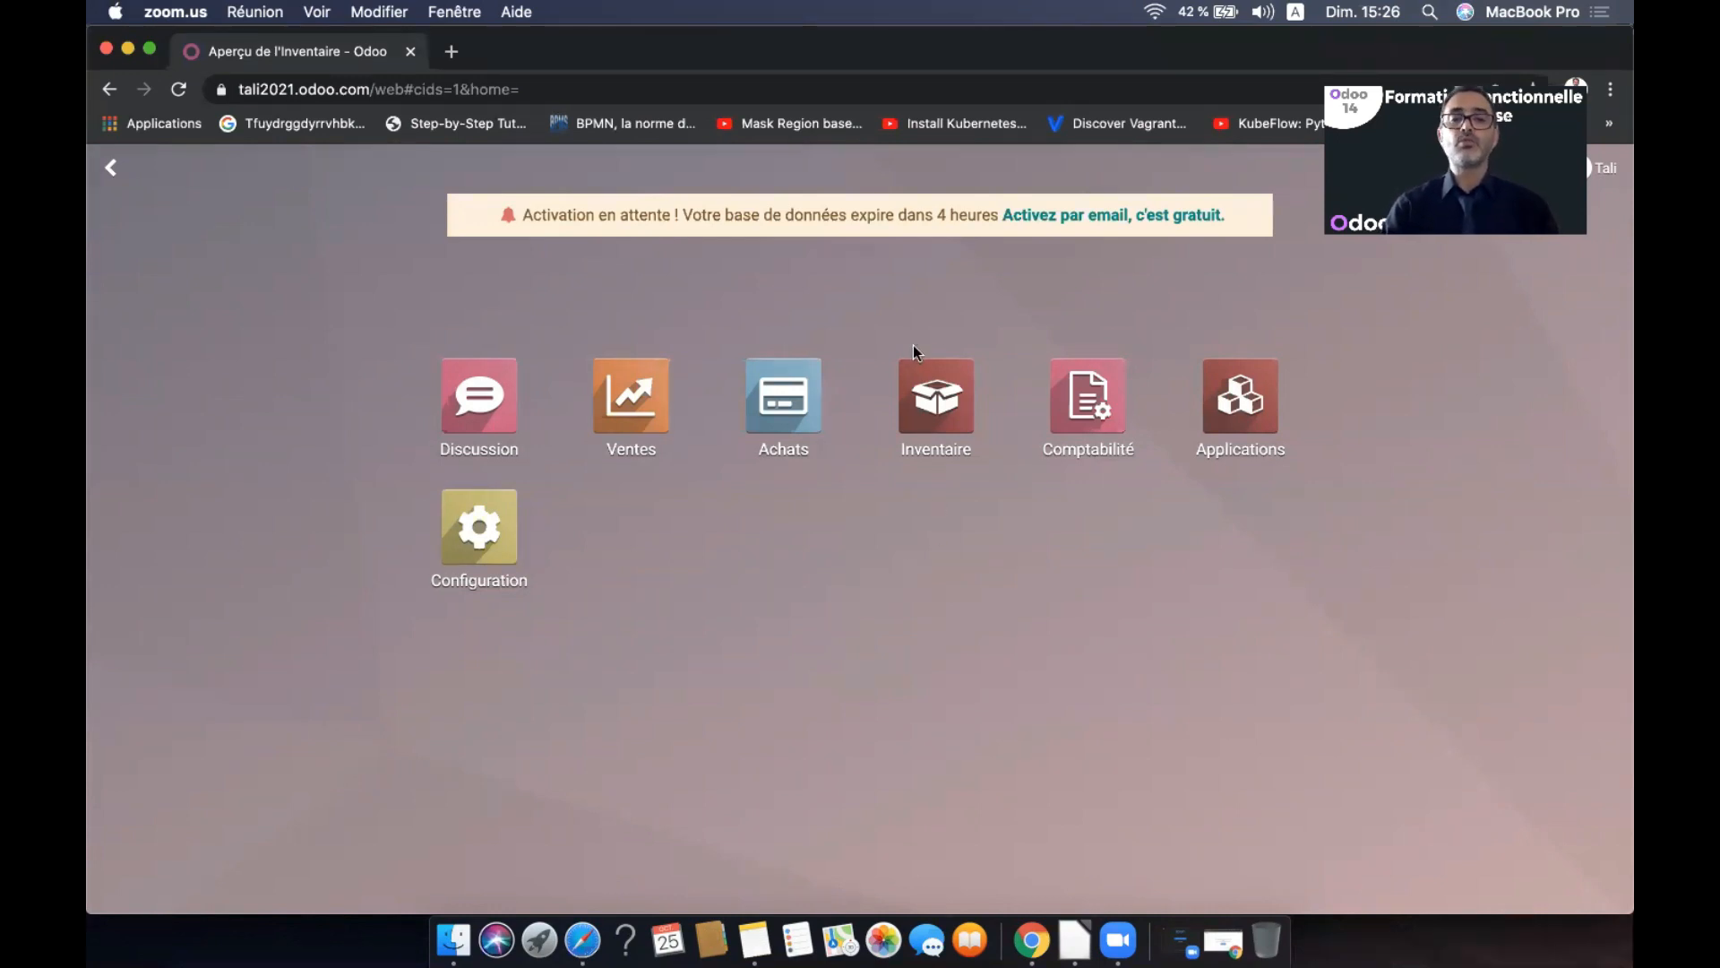
Look for the access to Articles in the Inventaire, Achats and Ventes apps, returning to the app overview after each
click(931, 403)
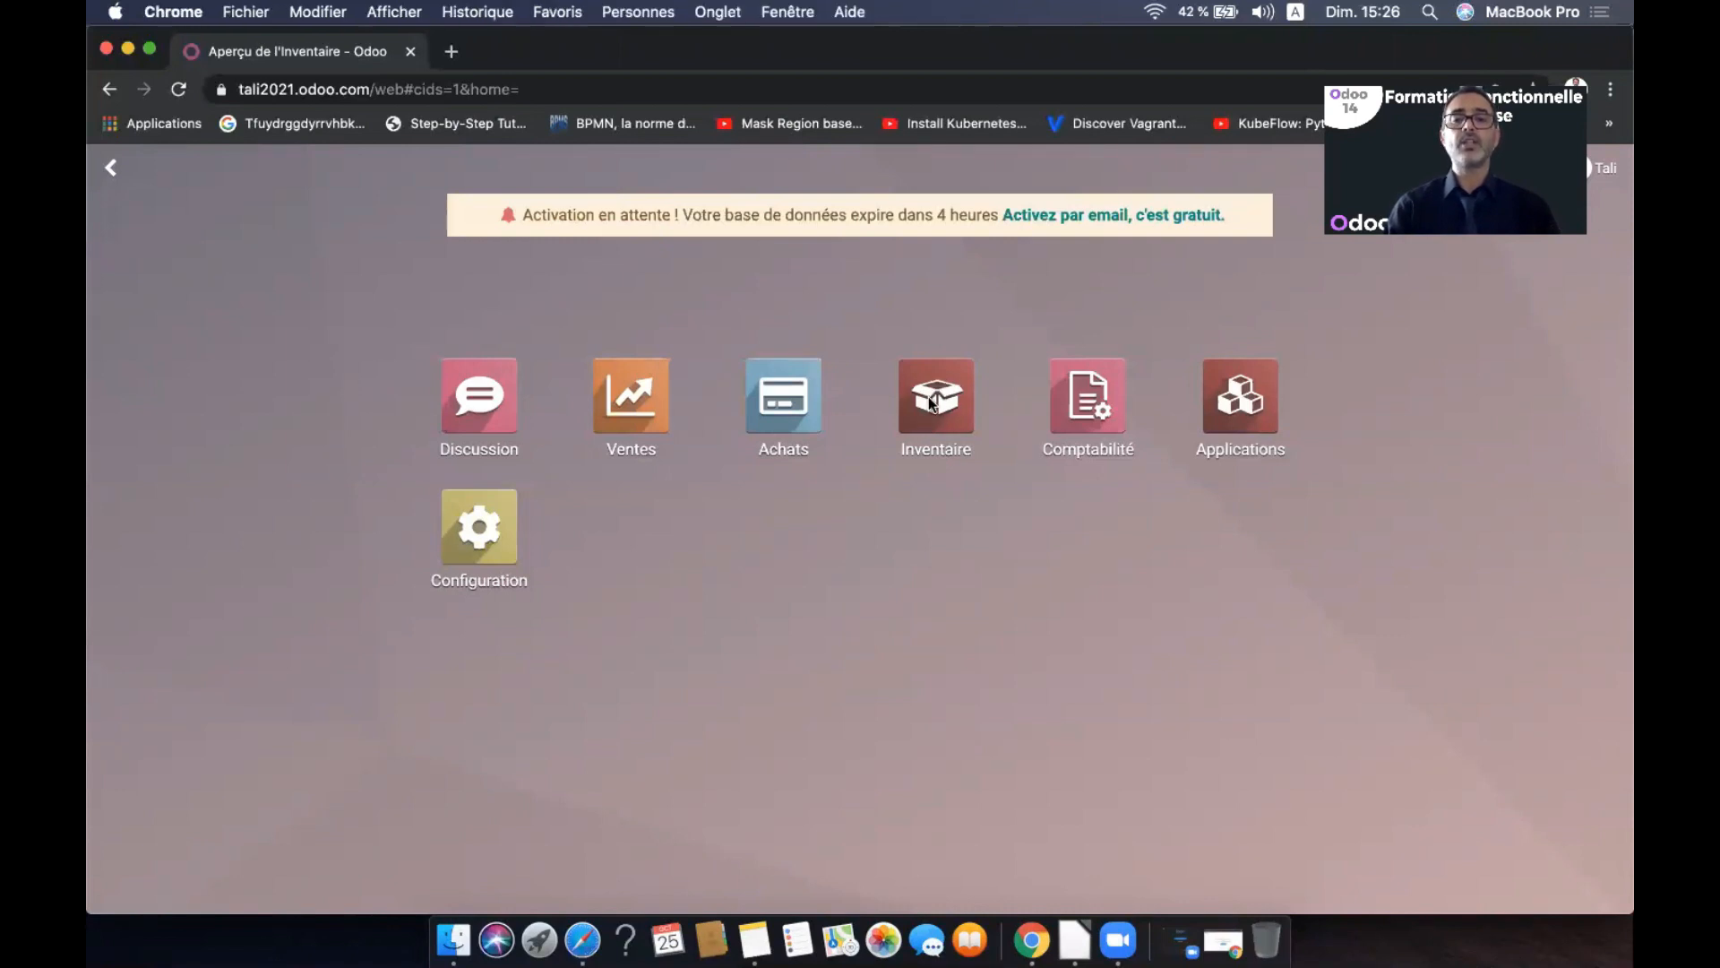
click(932, 403)
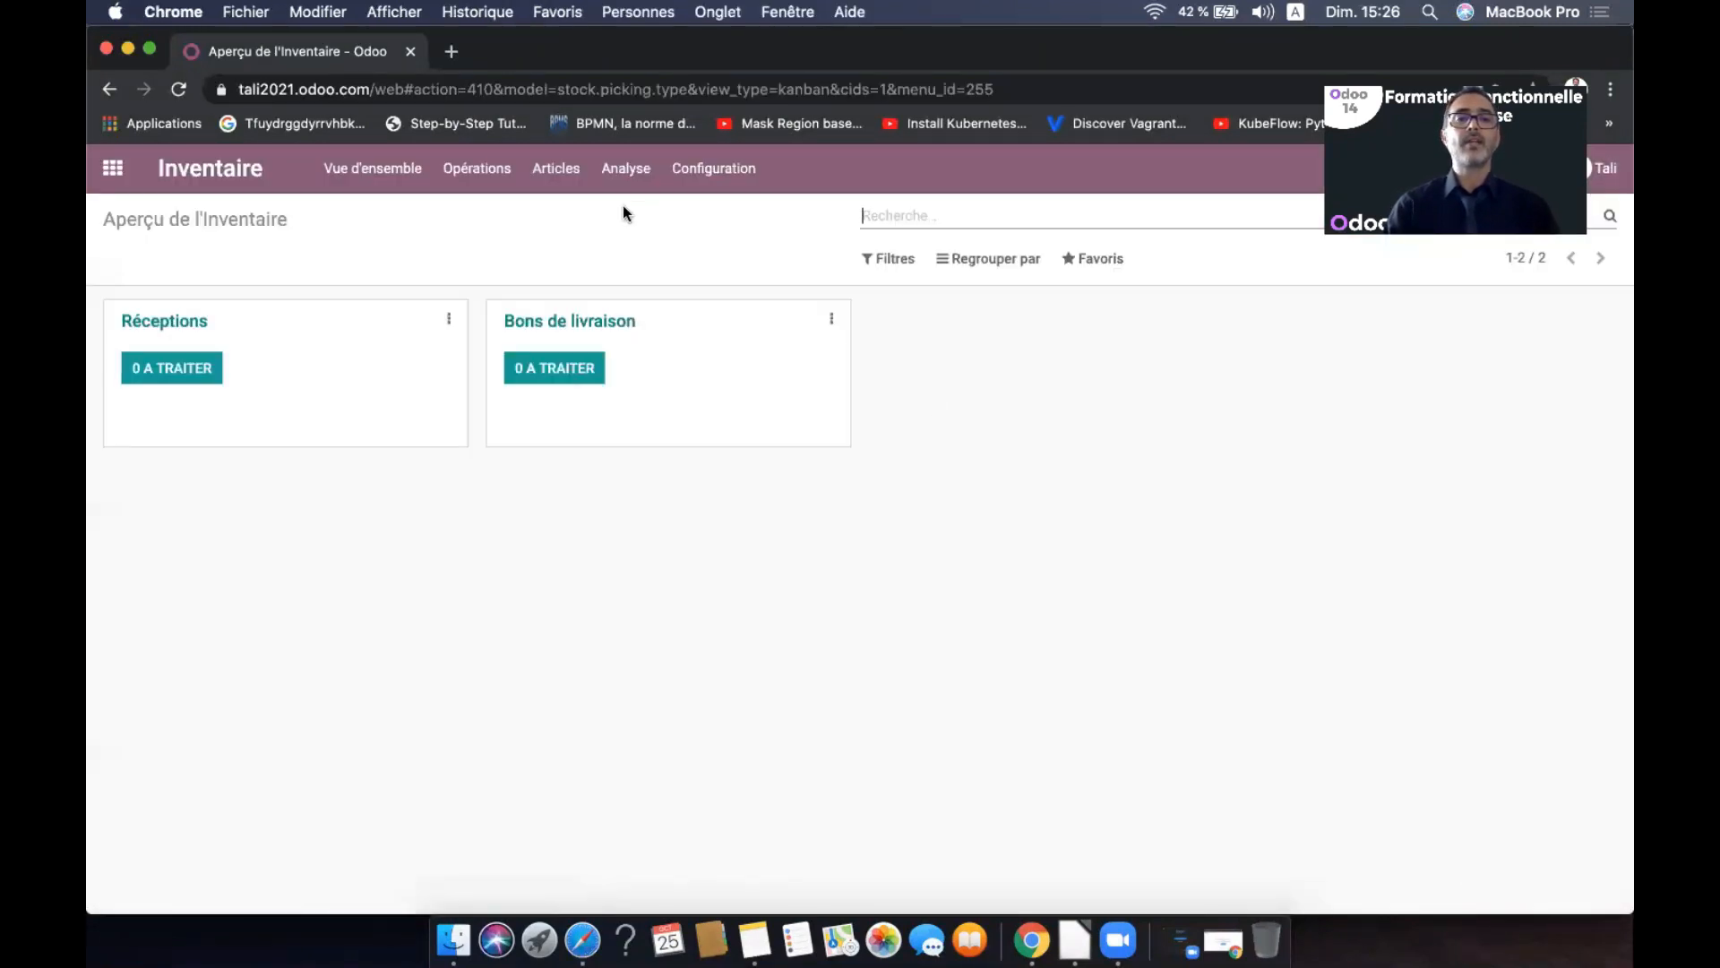
click(559, 186)
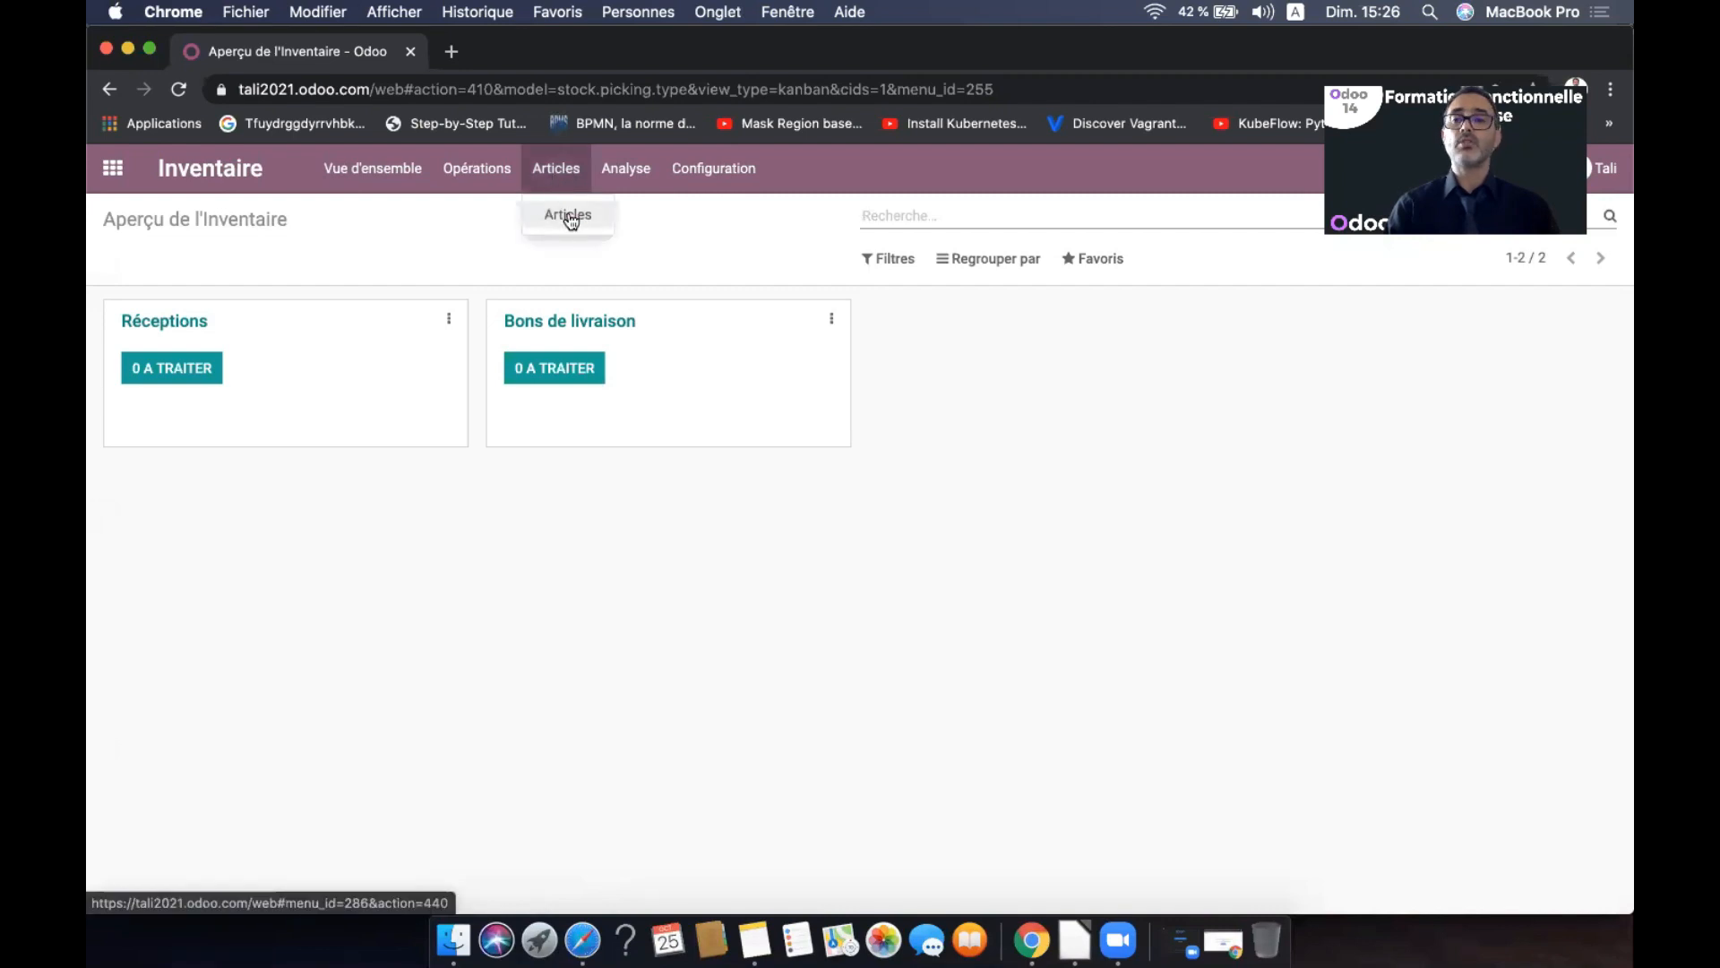
click(112, 168)
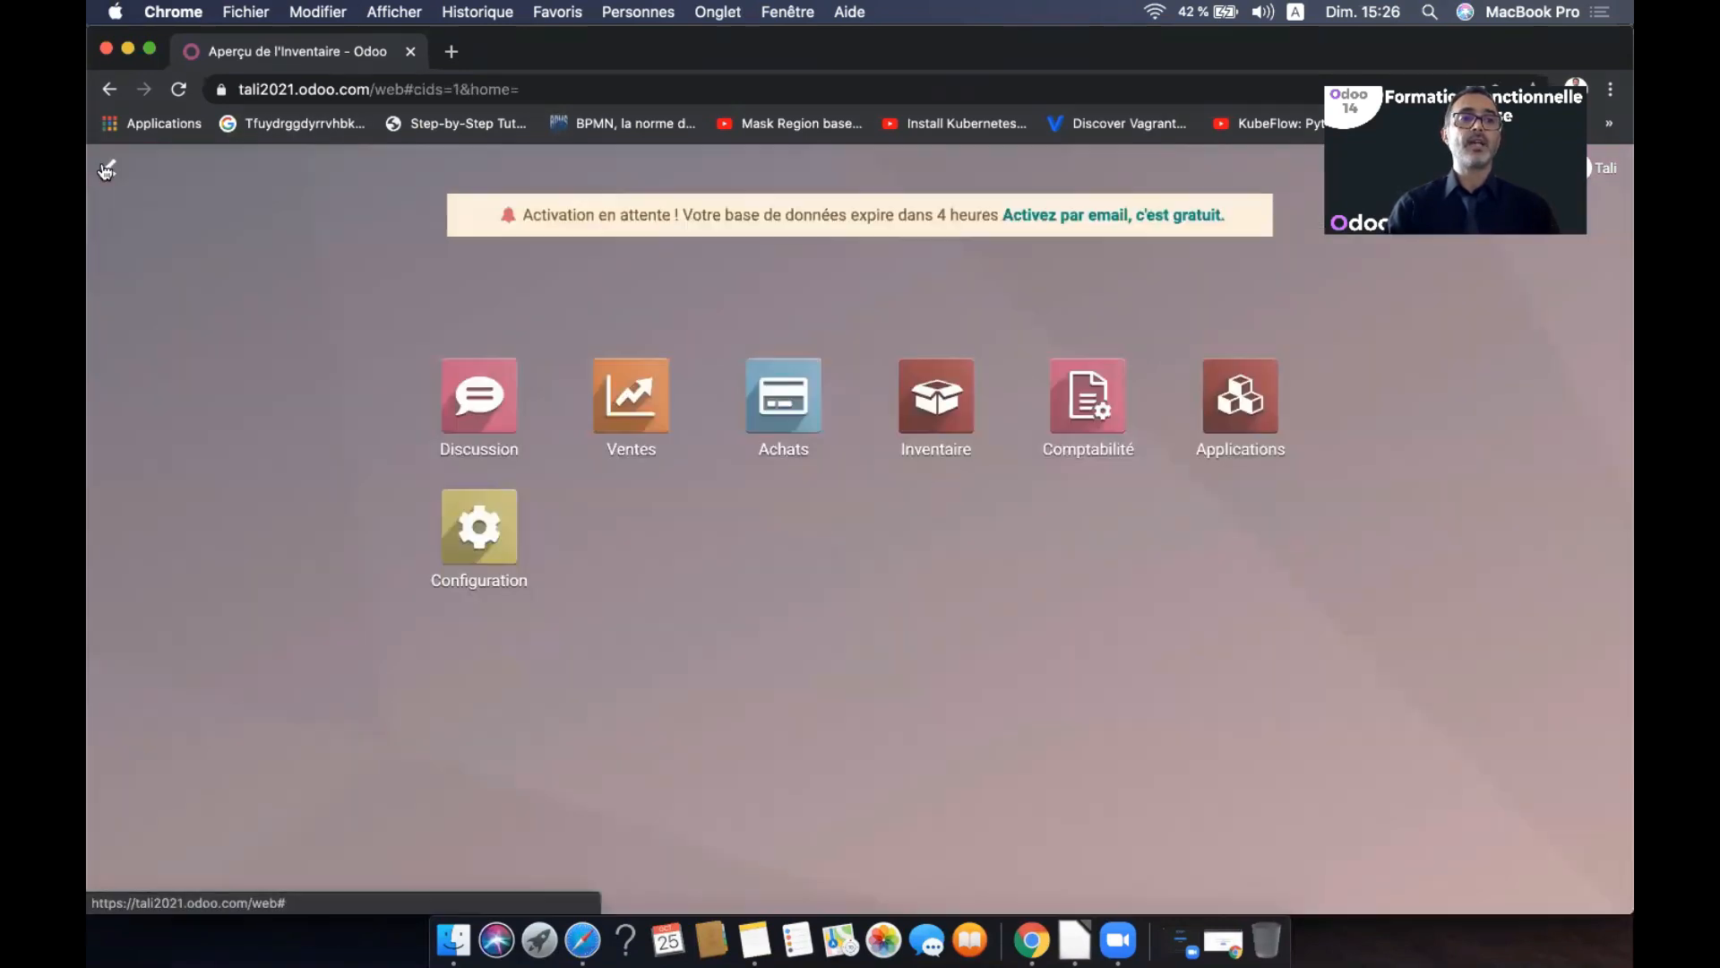
click(783, 403)
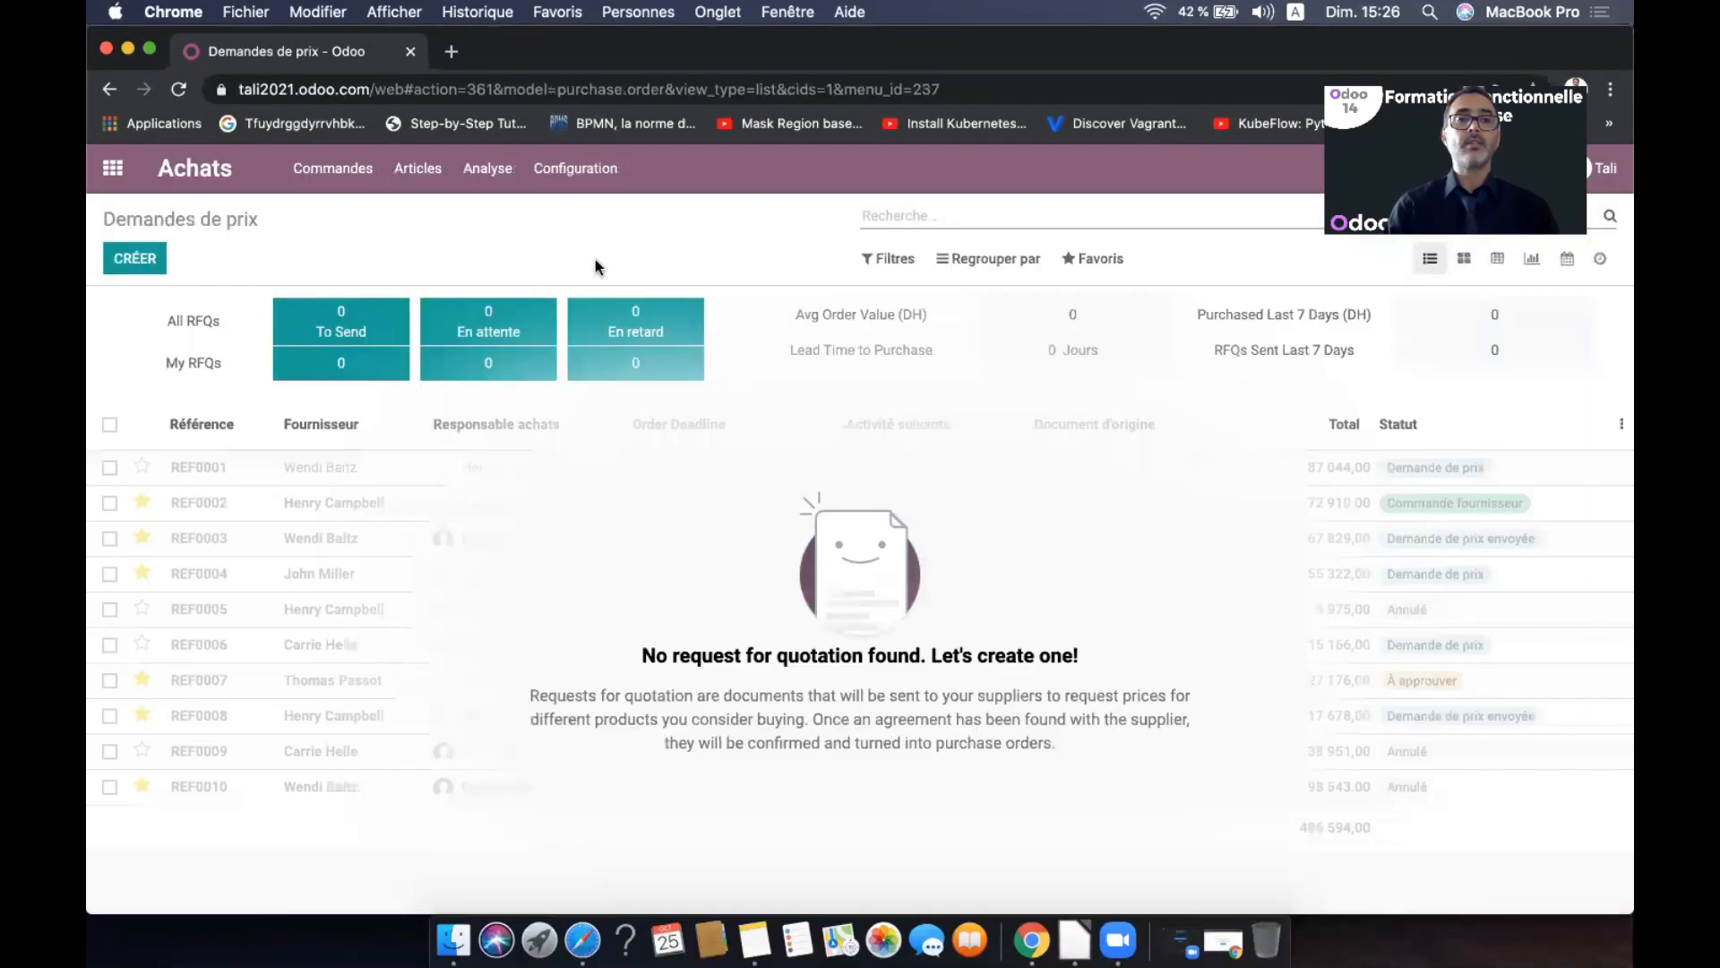
click(436, 179)
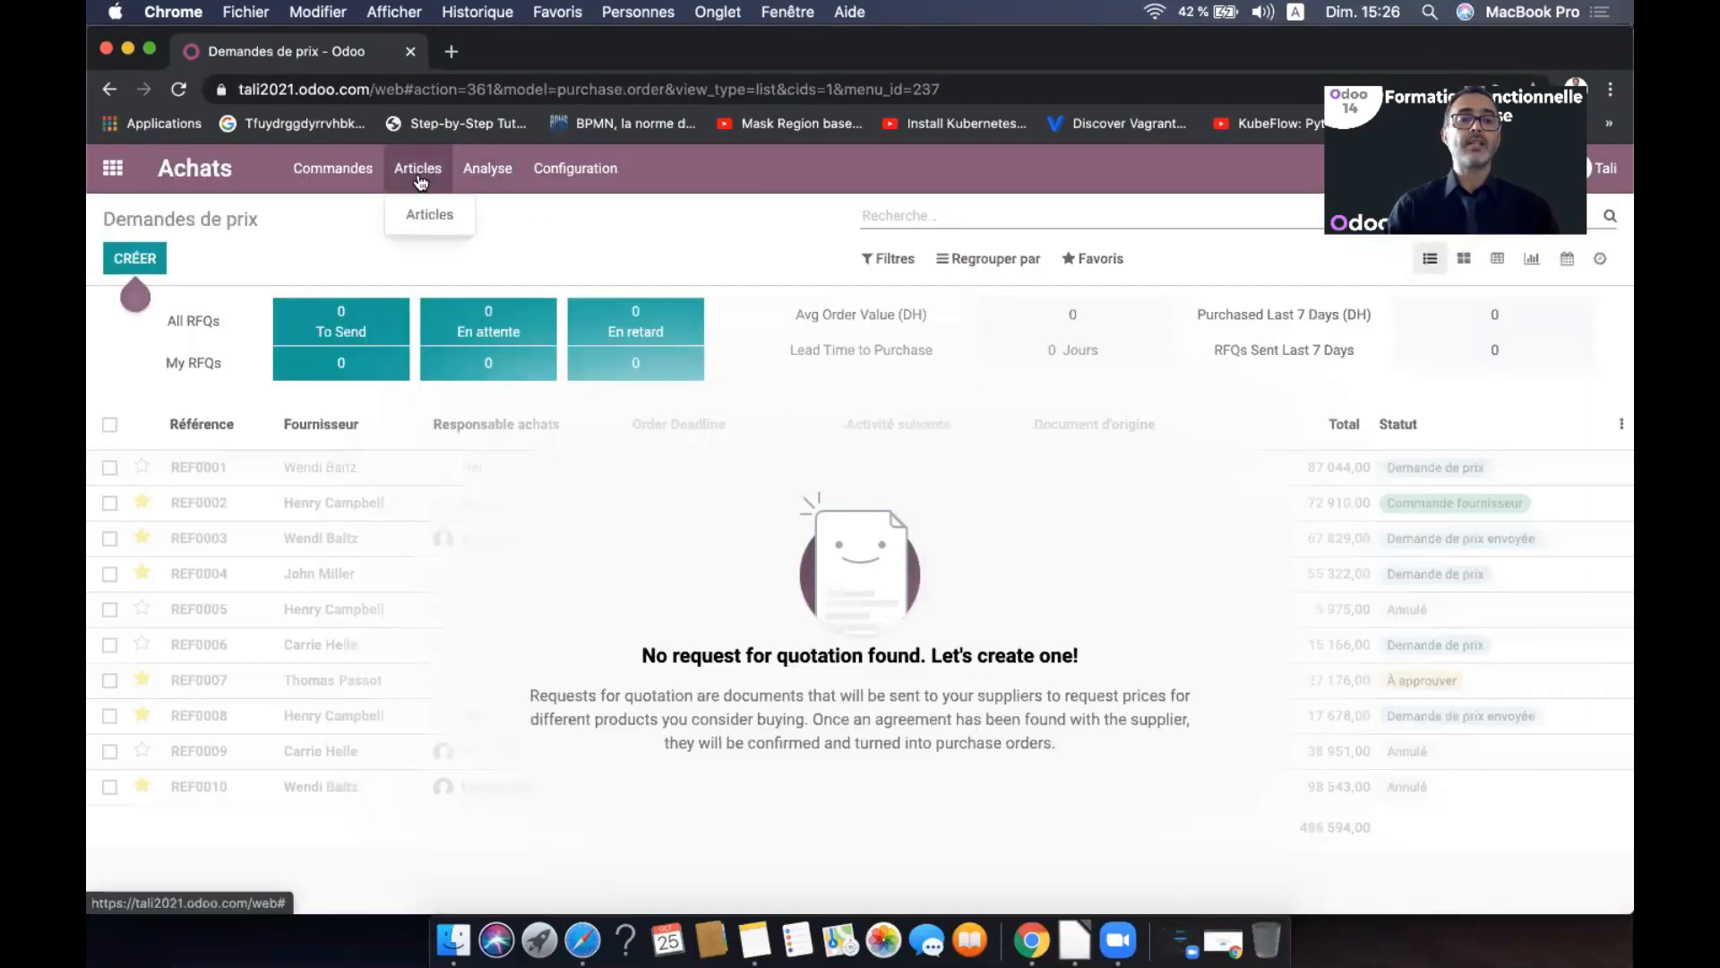
click(112, 167)
click(652, 387)
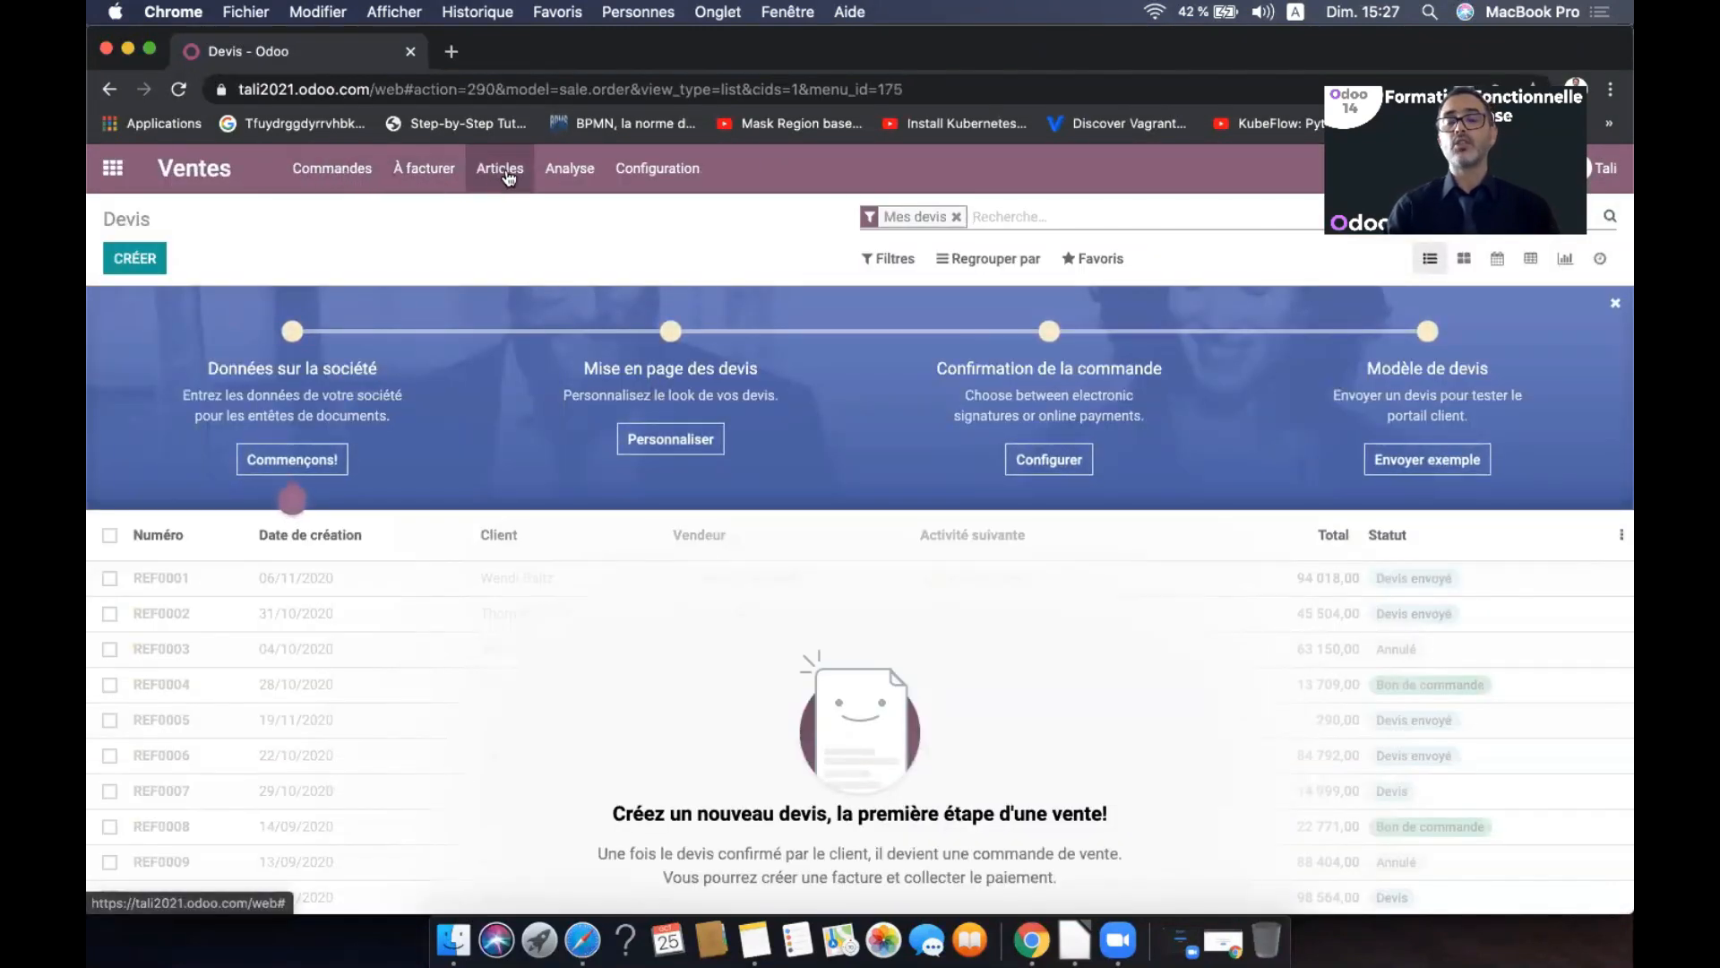
click(112, 168)
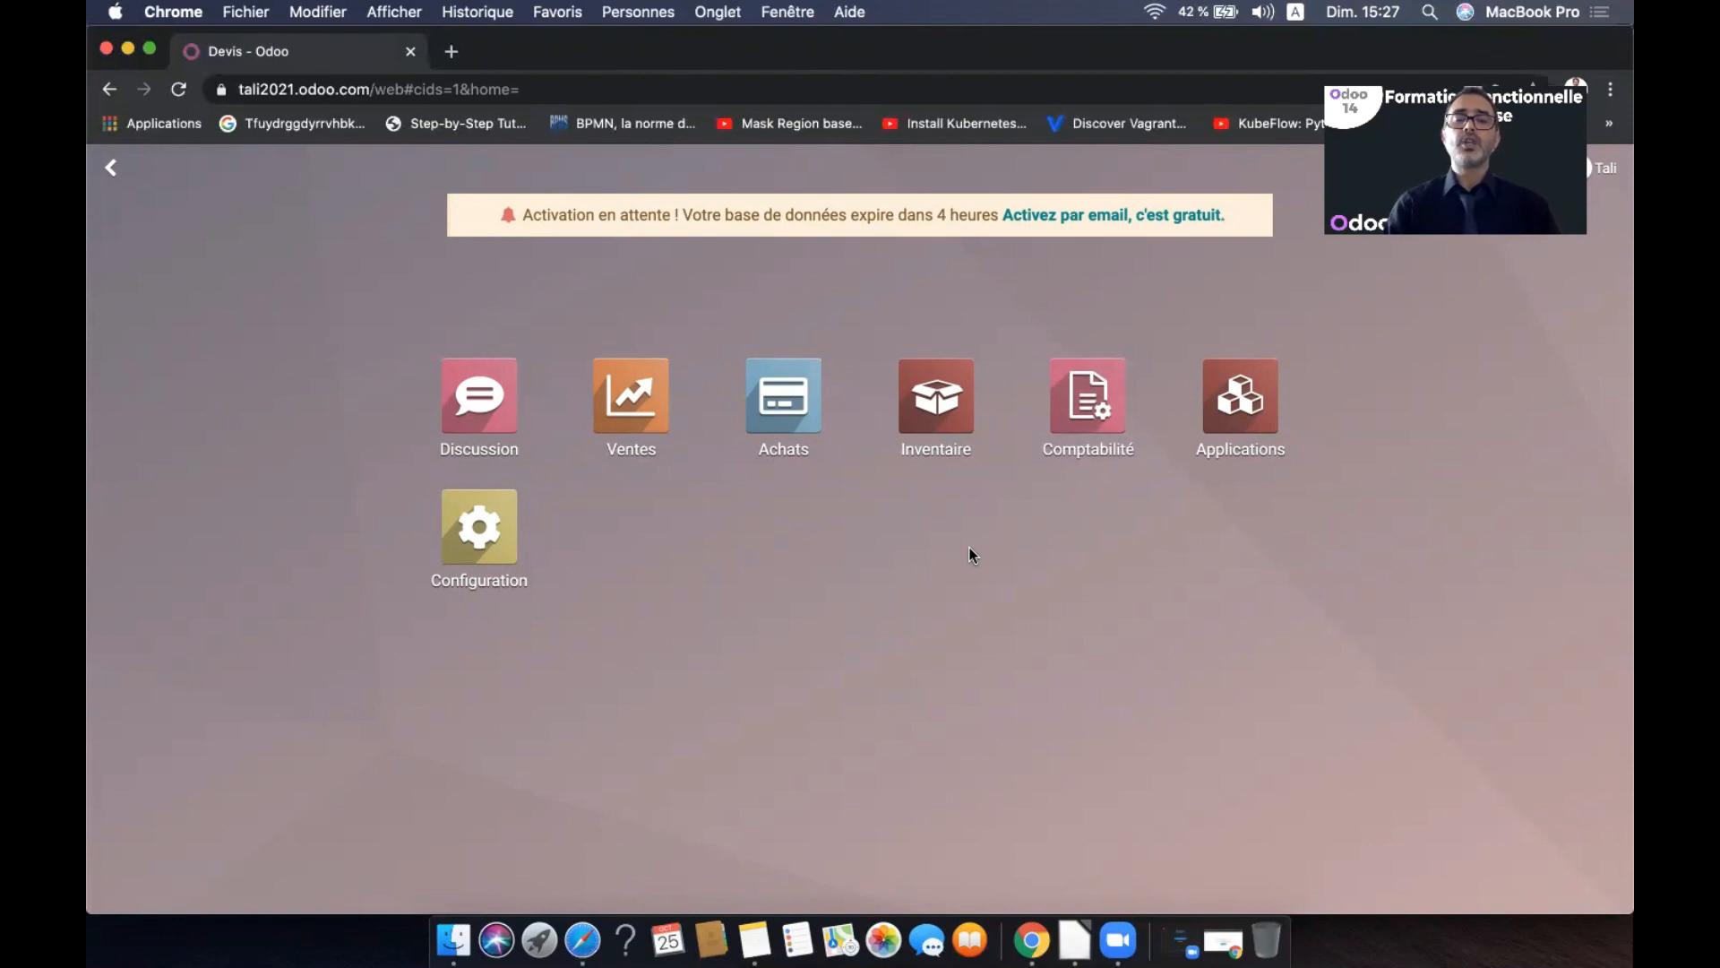
Create a new article named "Table" from the Inventaire app's article list
click(935, 418)
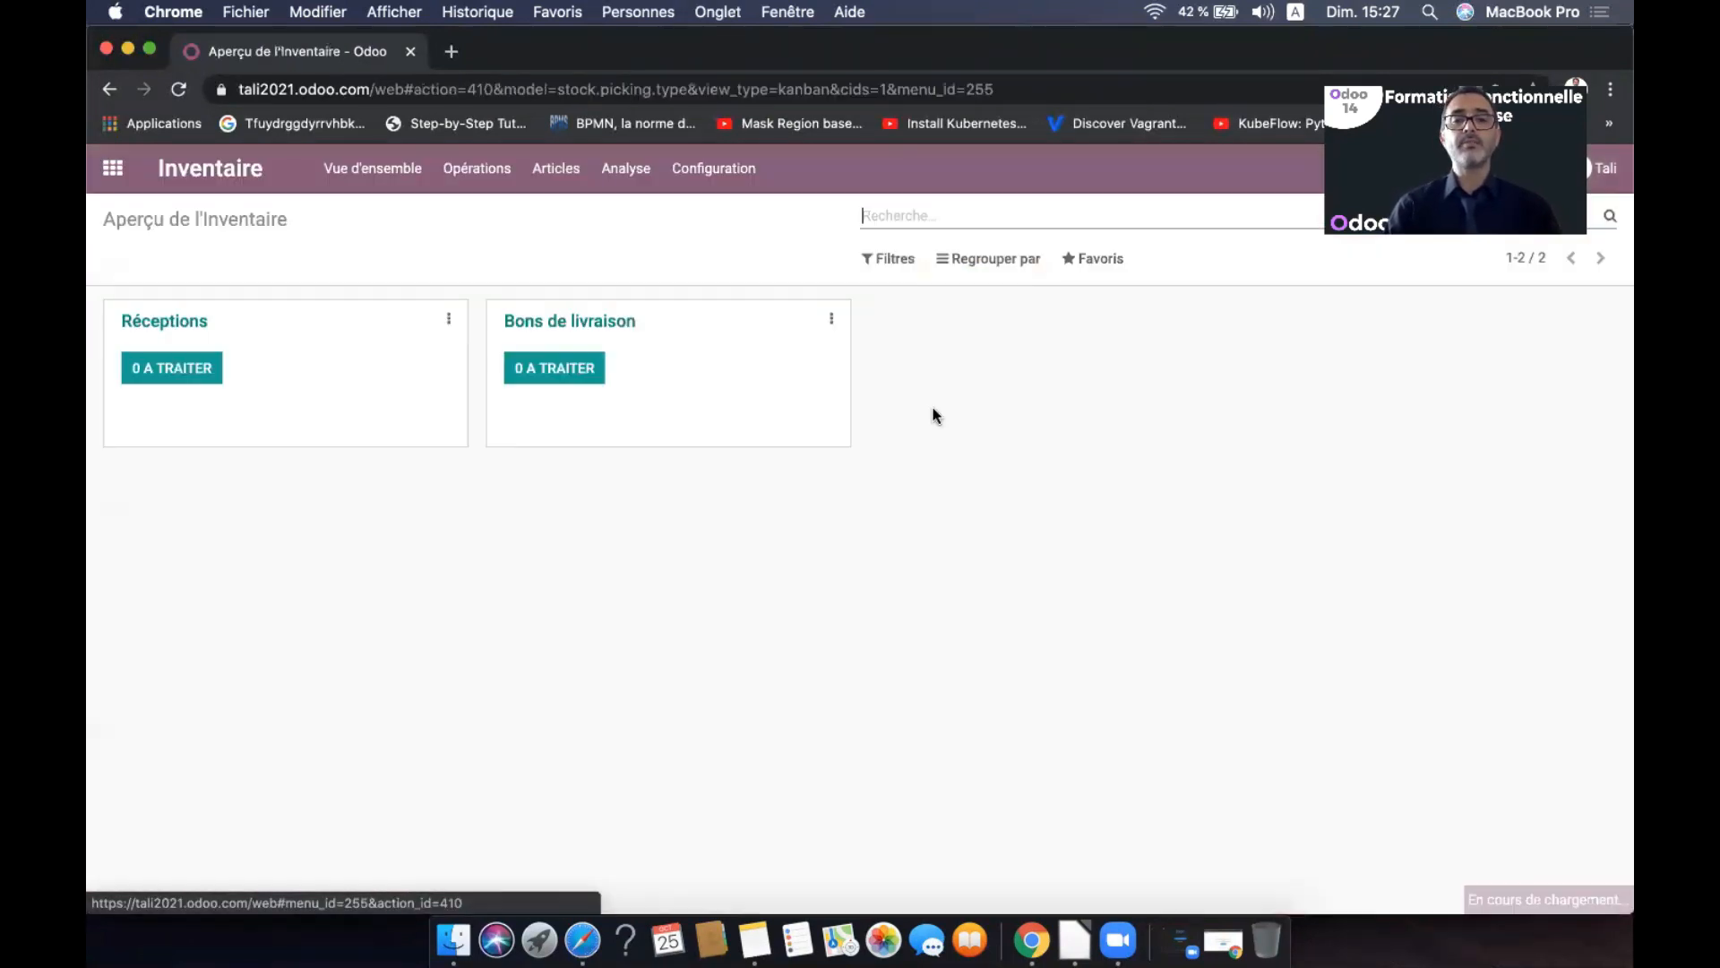
click(557, 169)
click(583, 218)
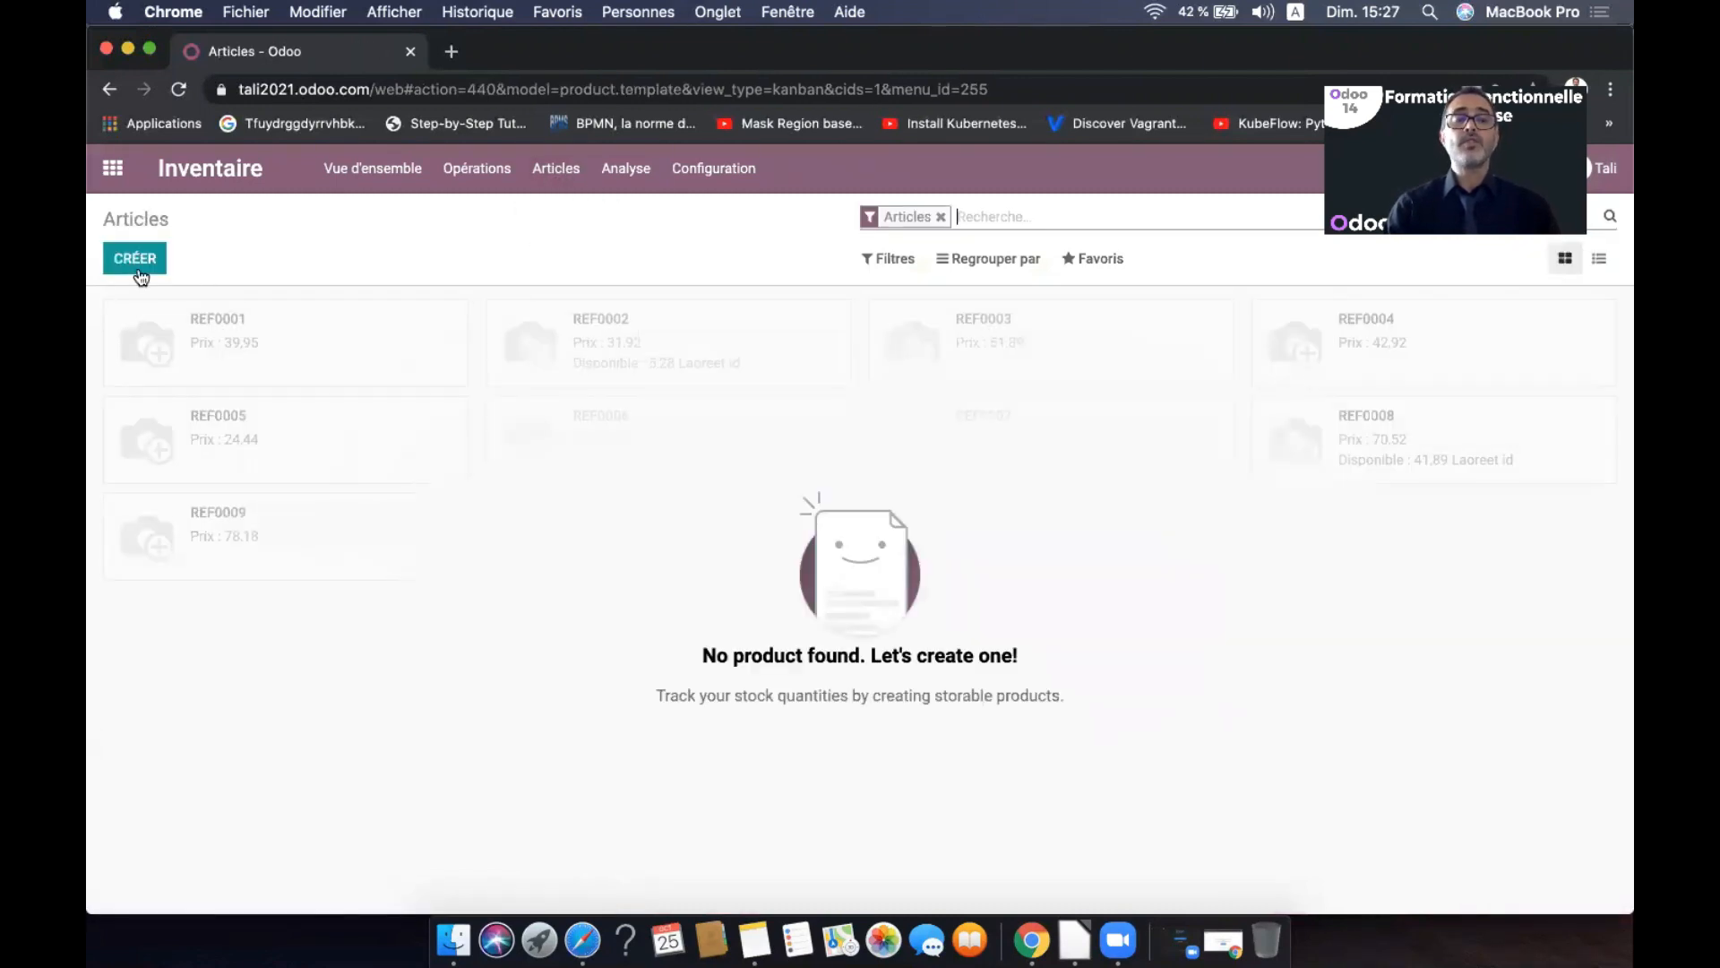
click(139, 269)
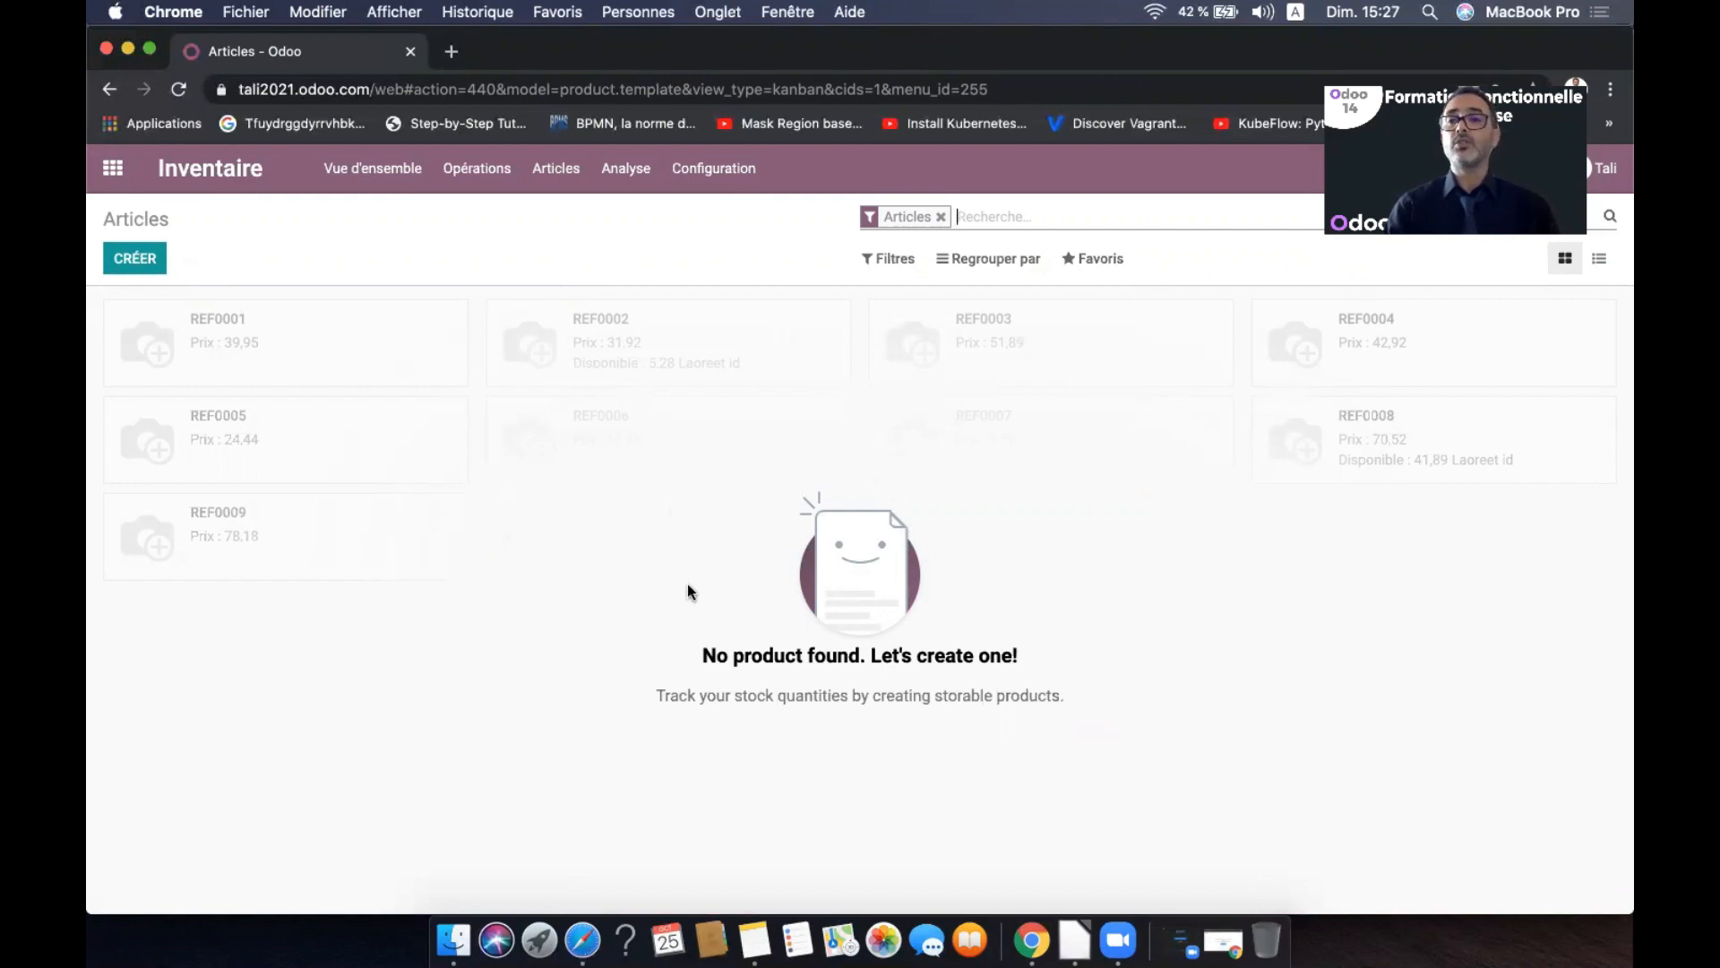
click(139, 260)
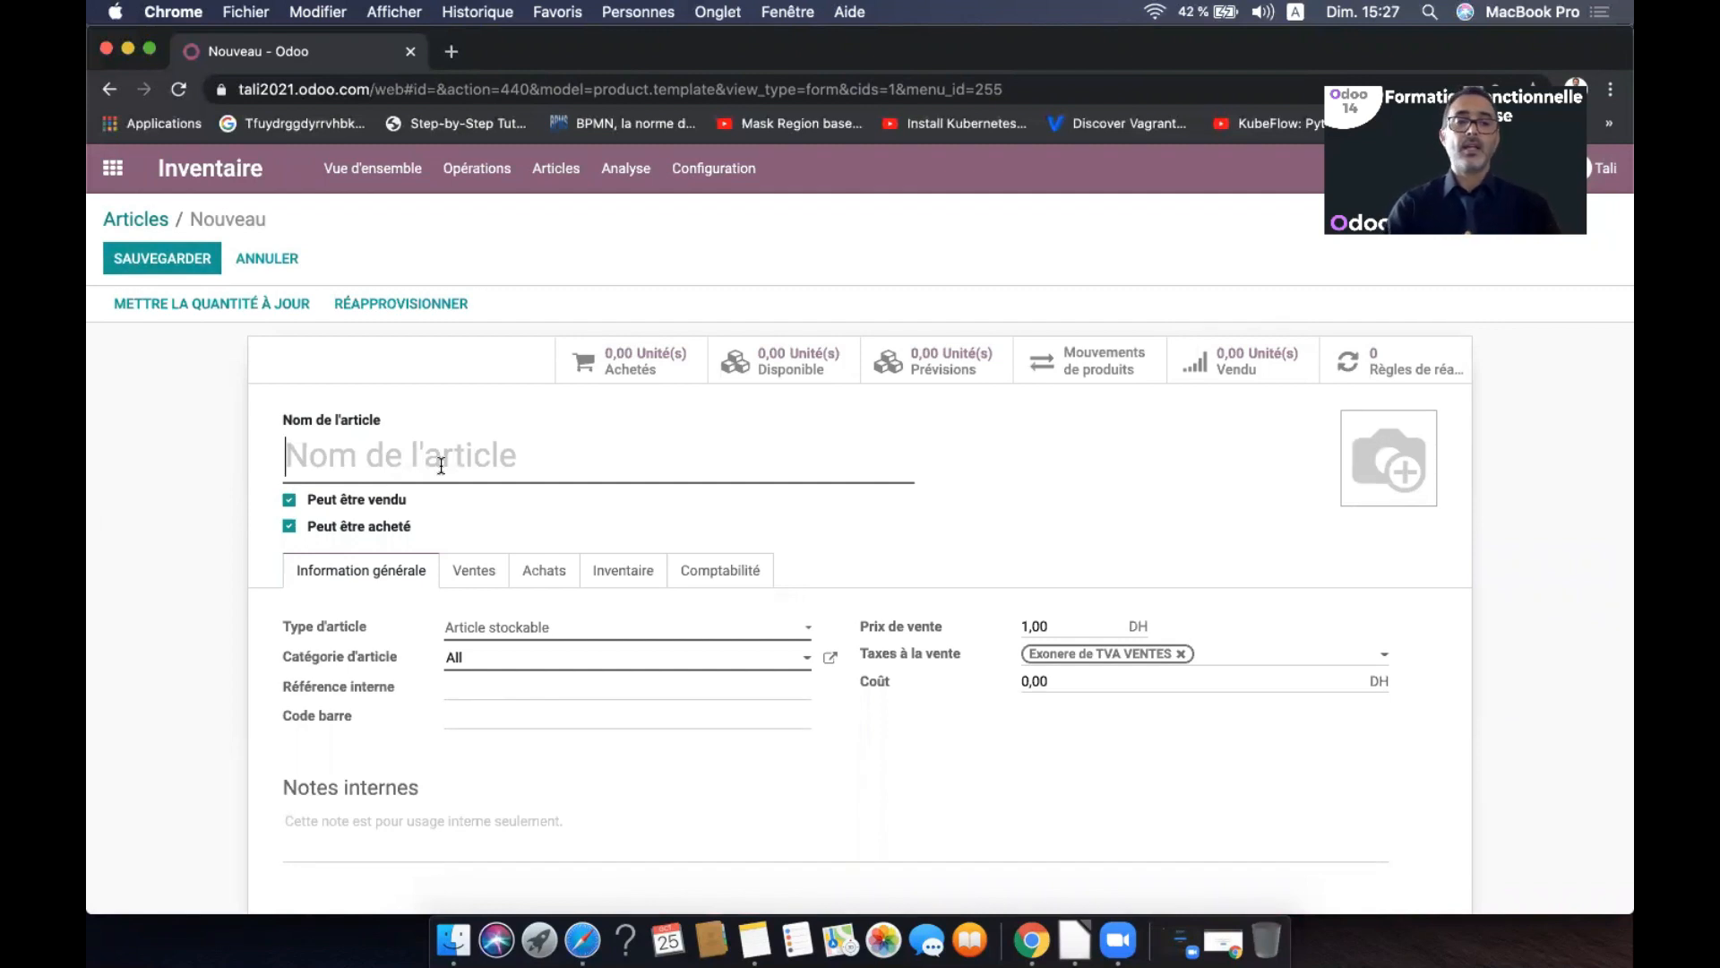
text(T)
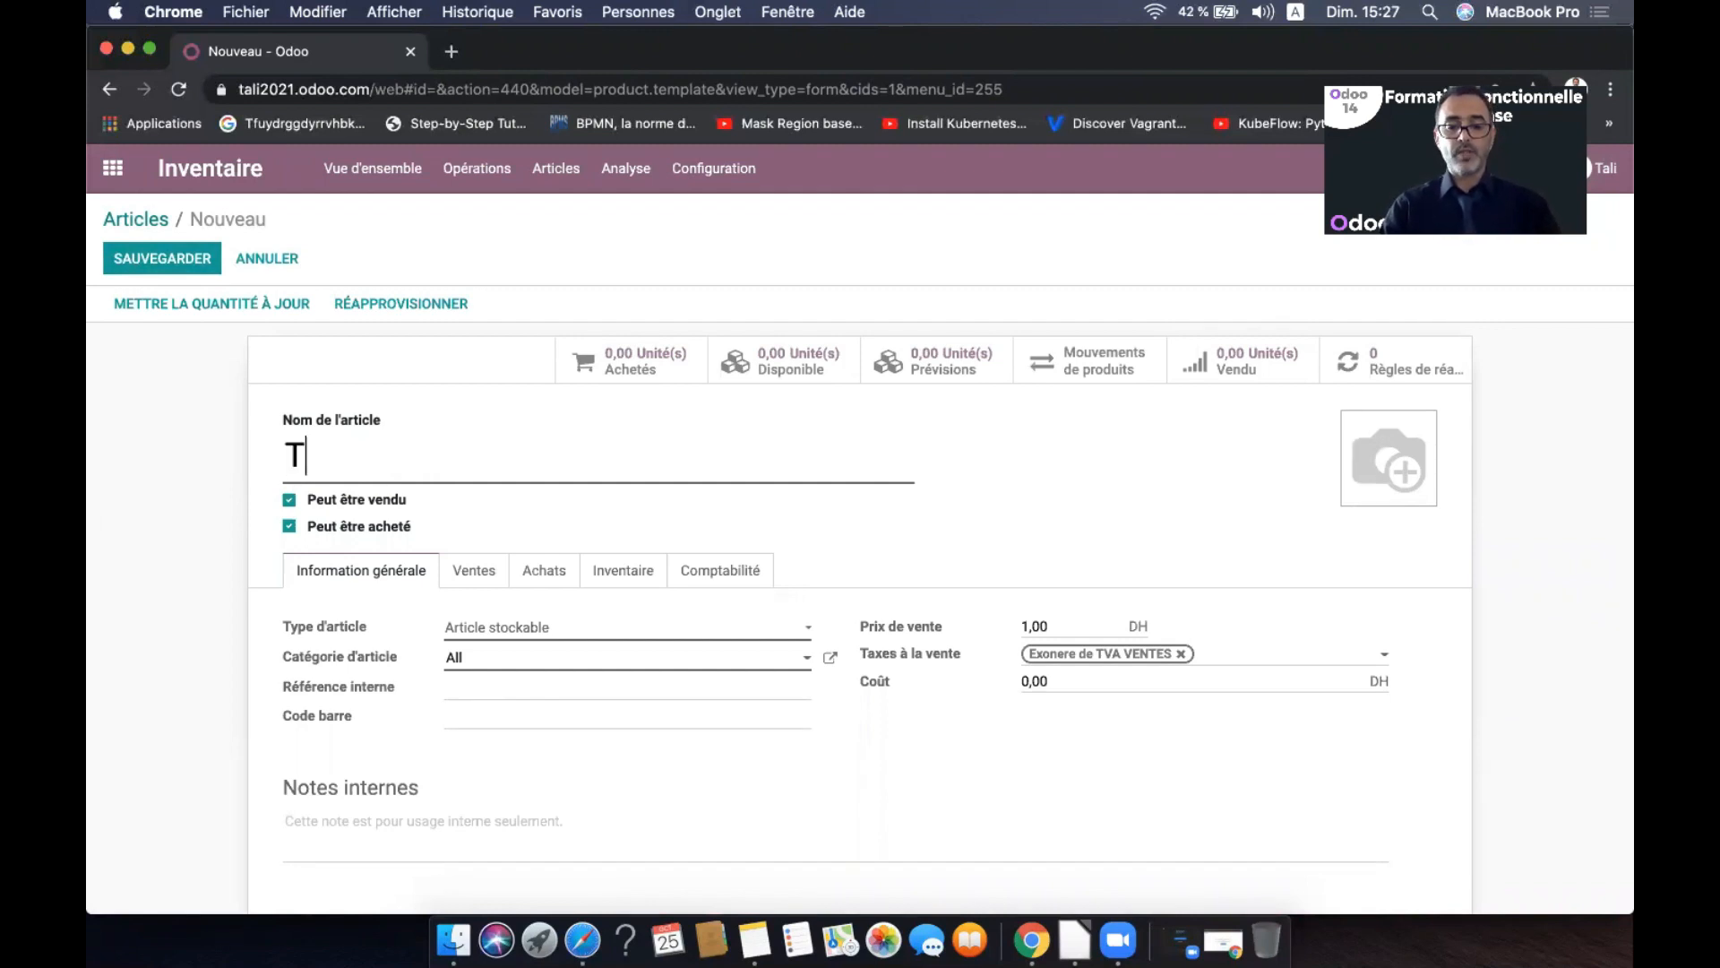
text(able)
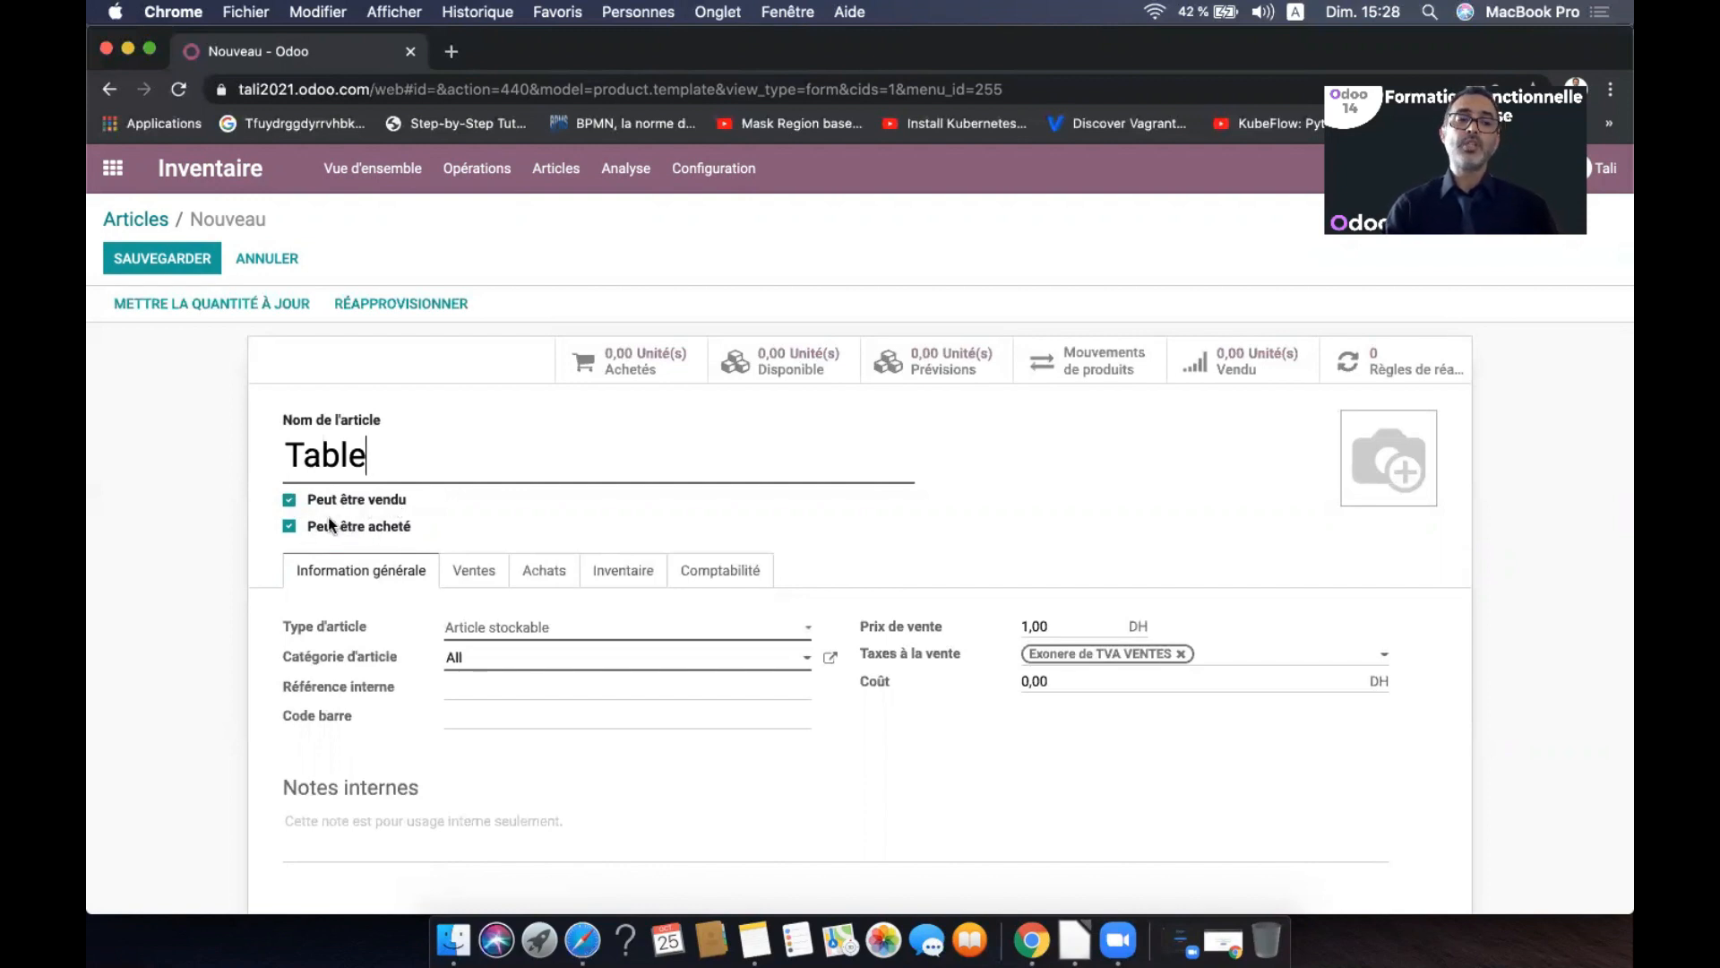
Turn the article's Peut être vendu and Peut être acheté options off and back on, one after the other
click(289, 502)
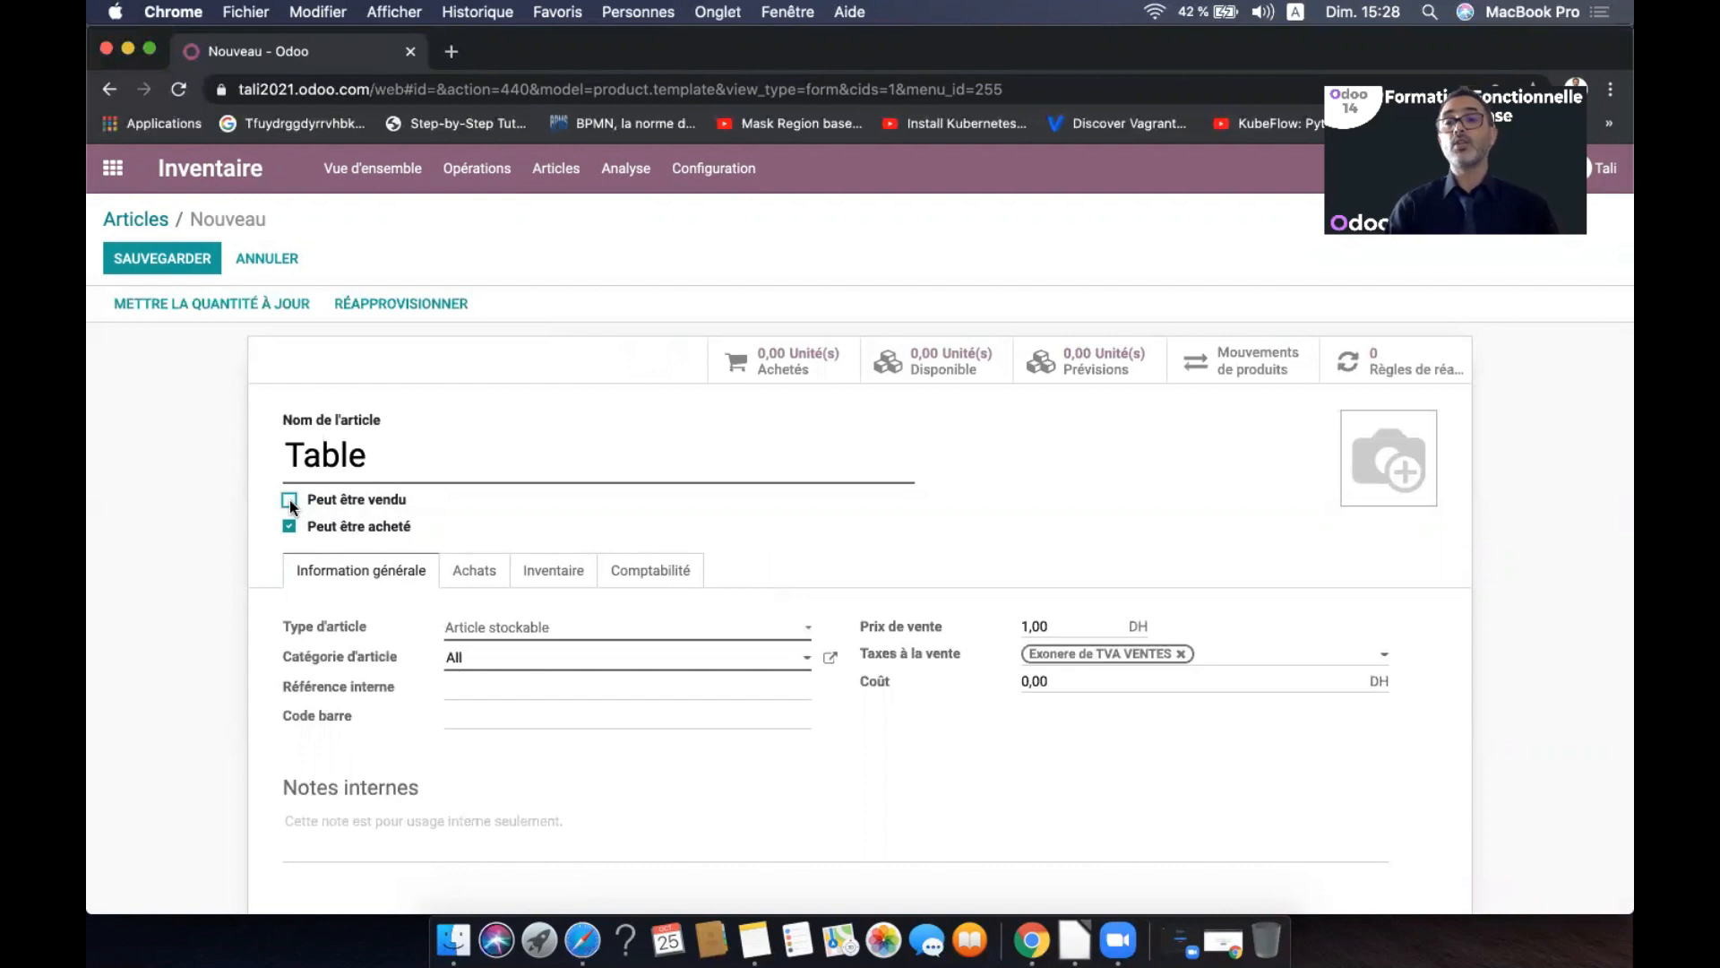
click(289, 501)
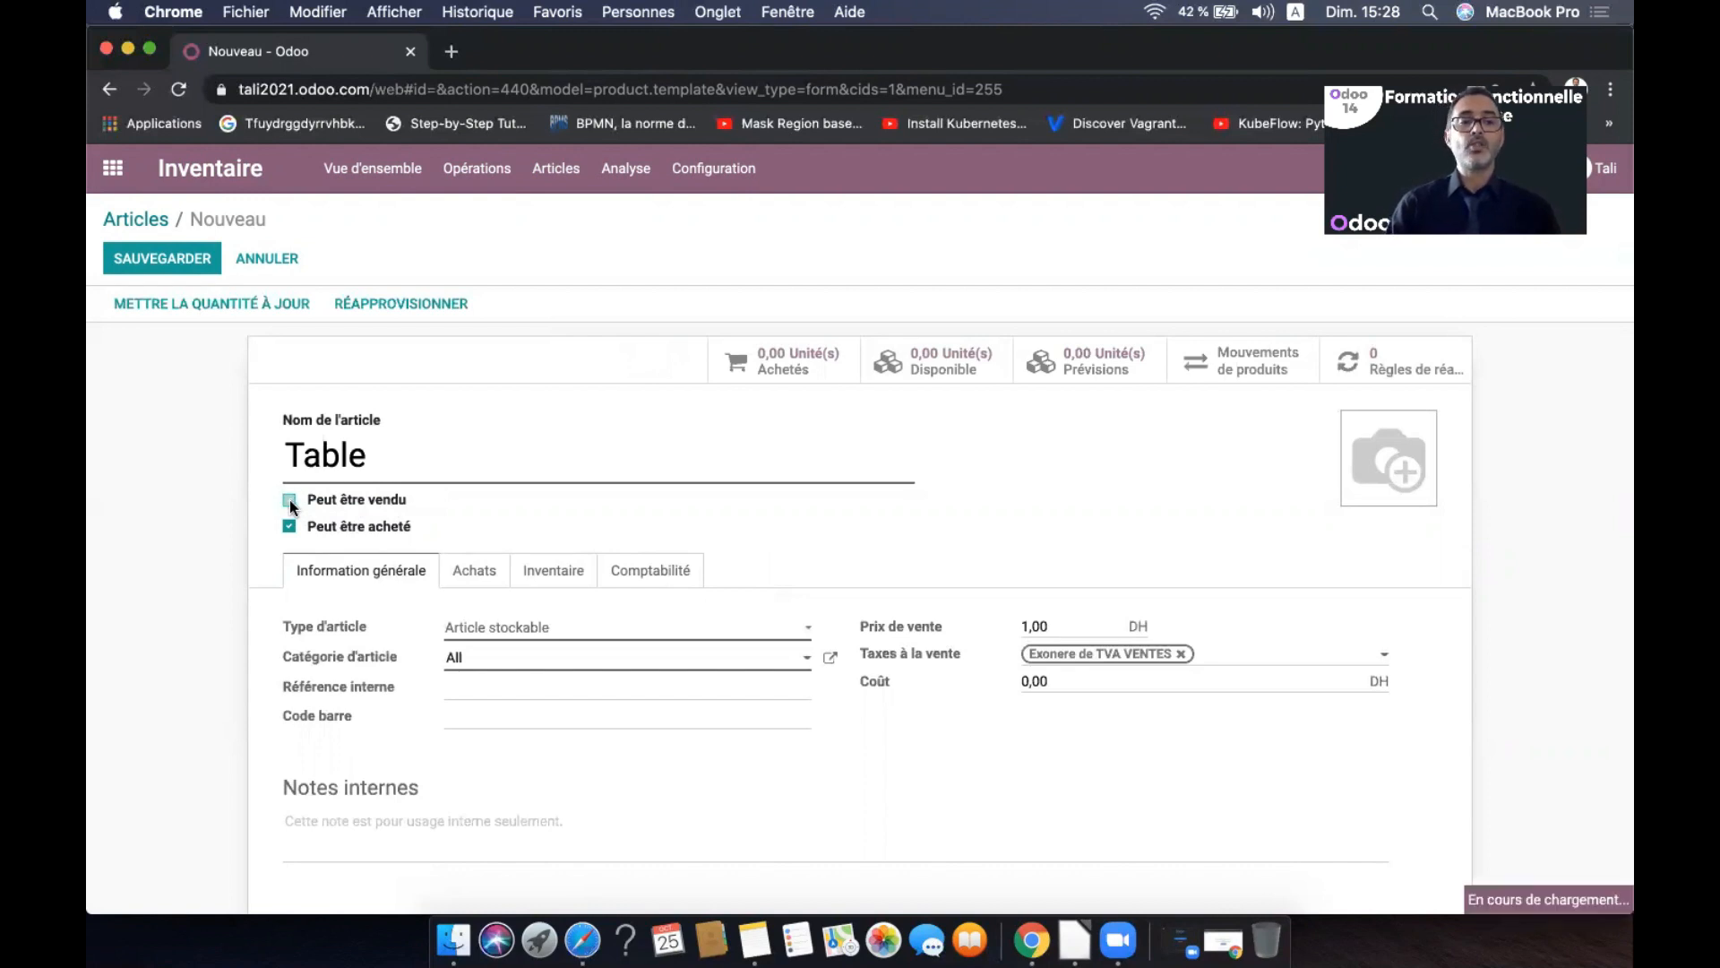
click(289, 527)
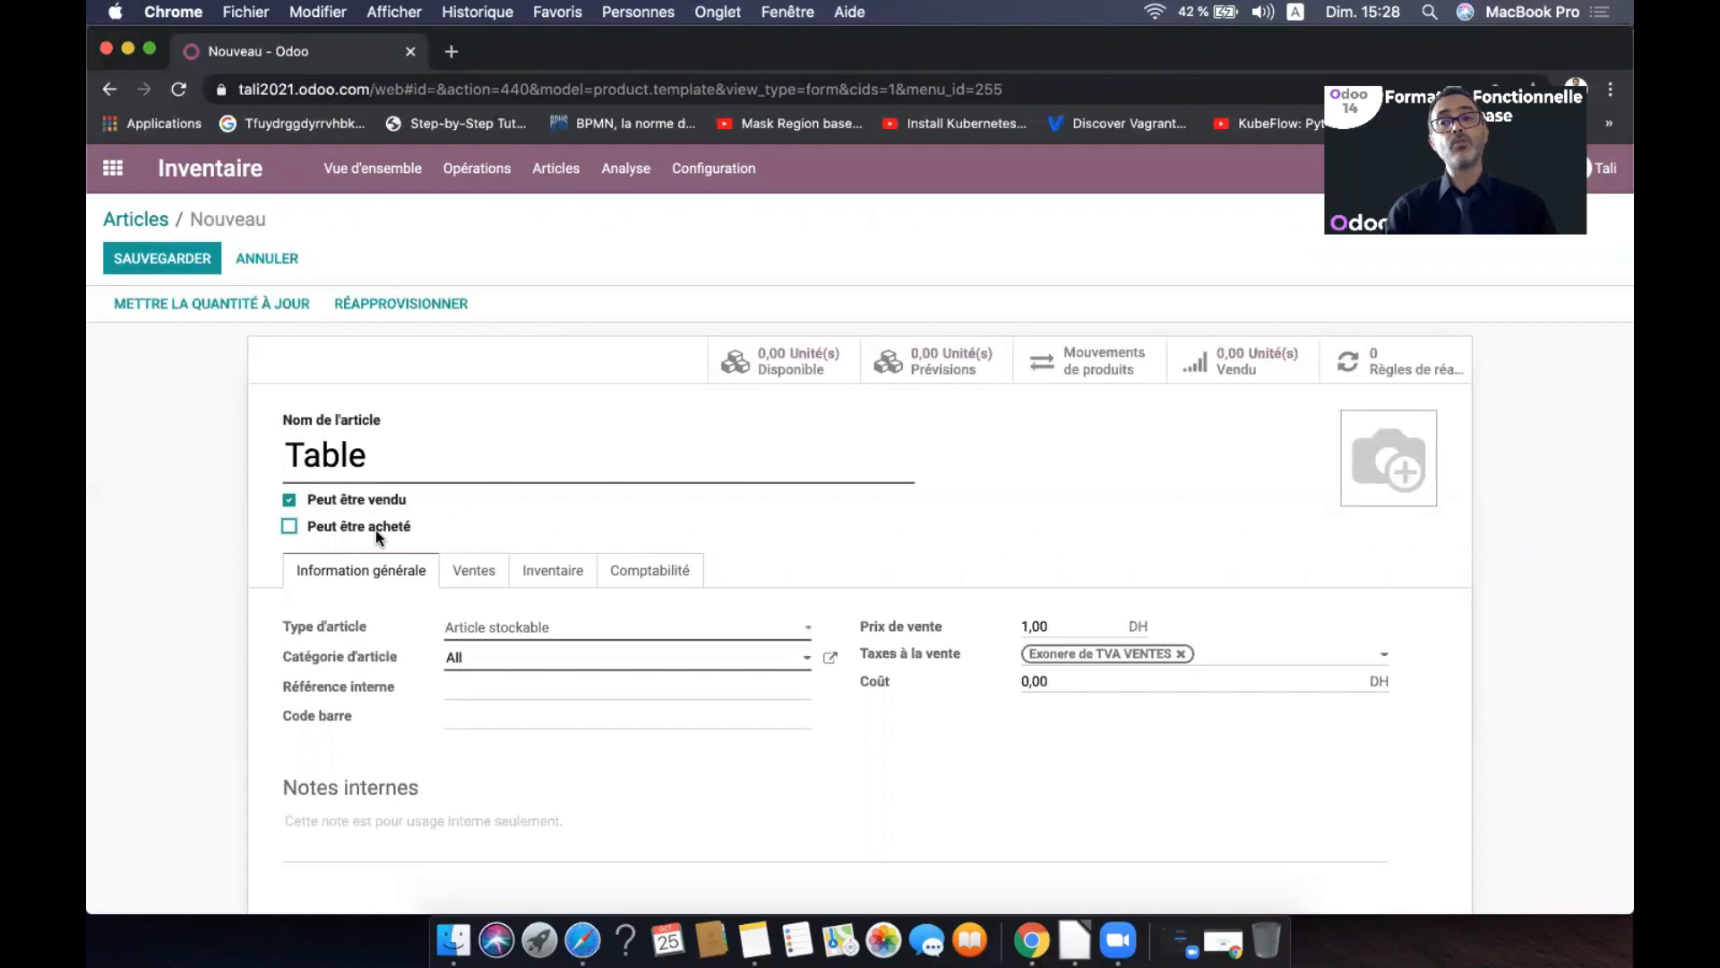
click(288, 527)
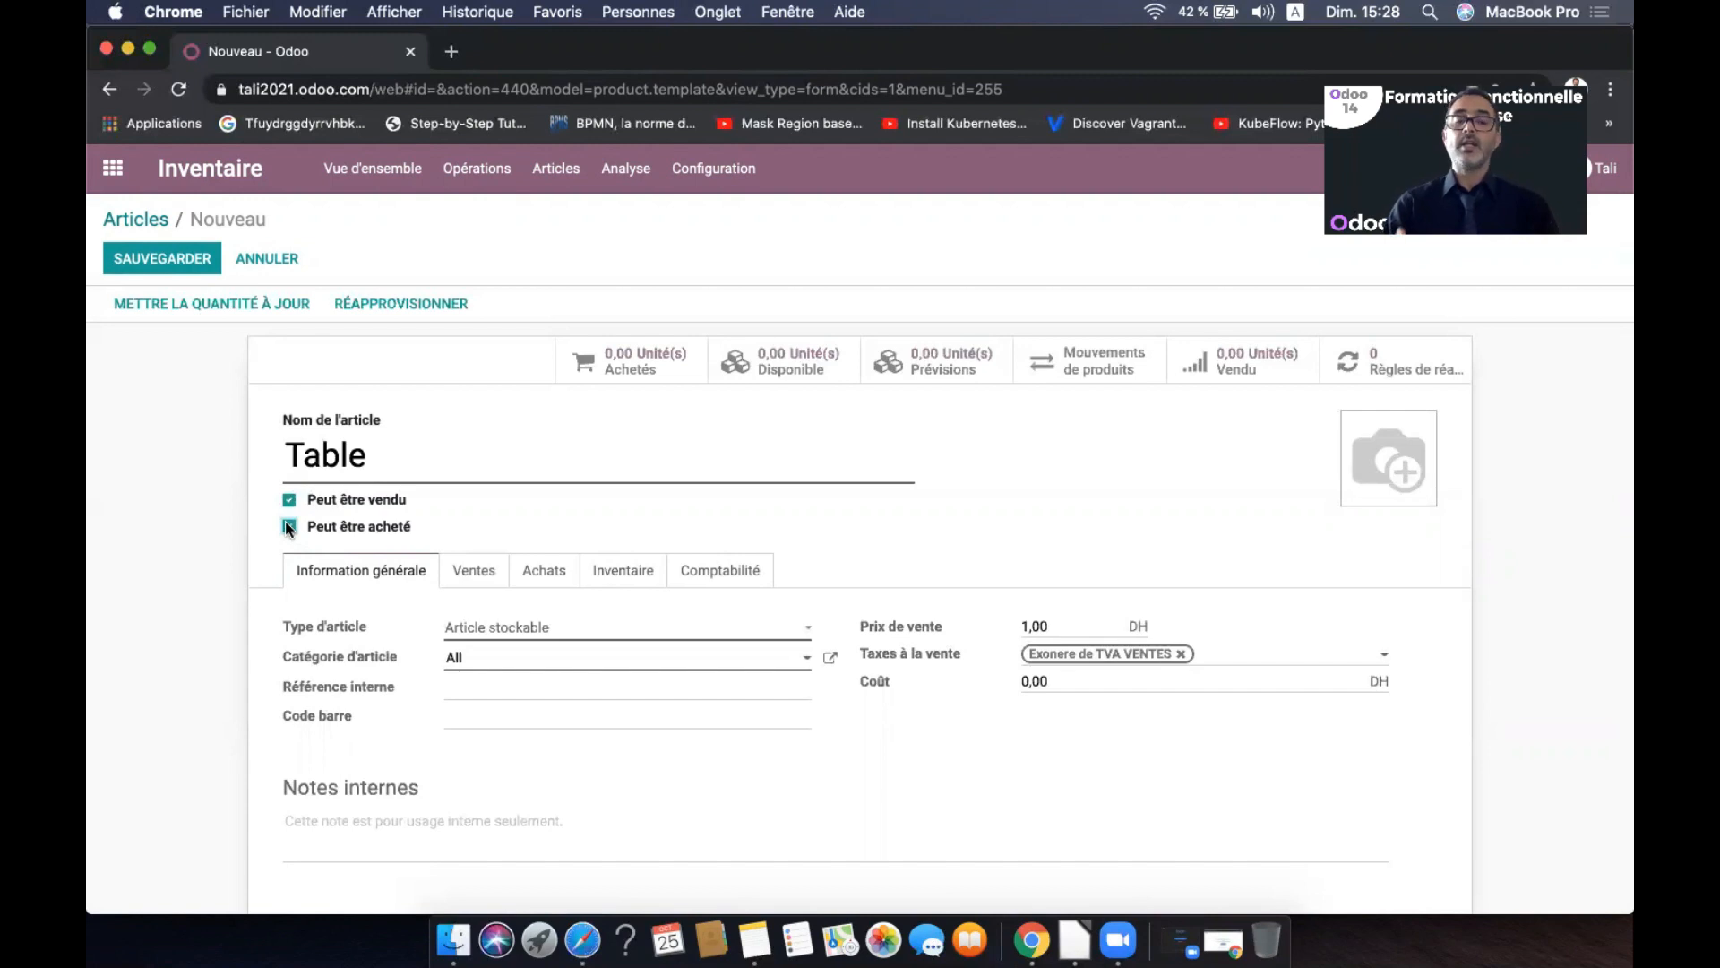
Examine the Ventes, Achats, Inventaire and Comptabilité sections of the Table article, returning to Information générale
scroll(645, 568, down, 2)
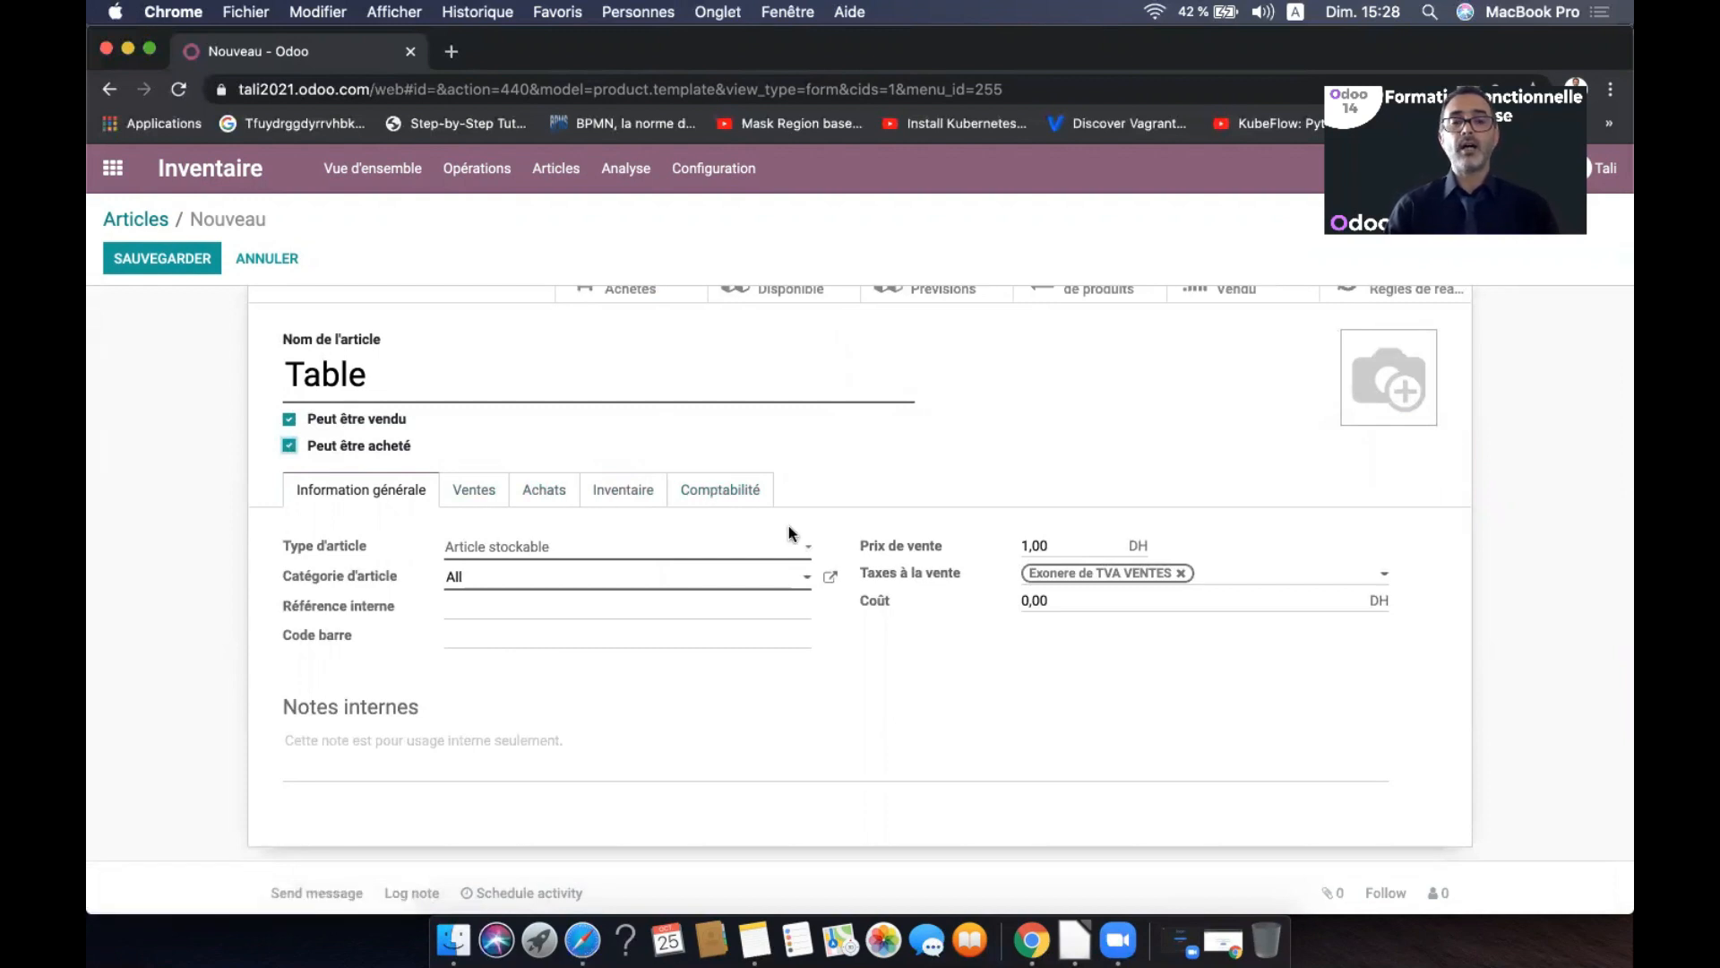
click(472, 493)
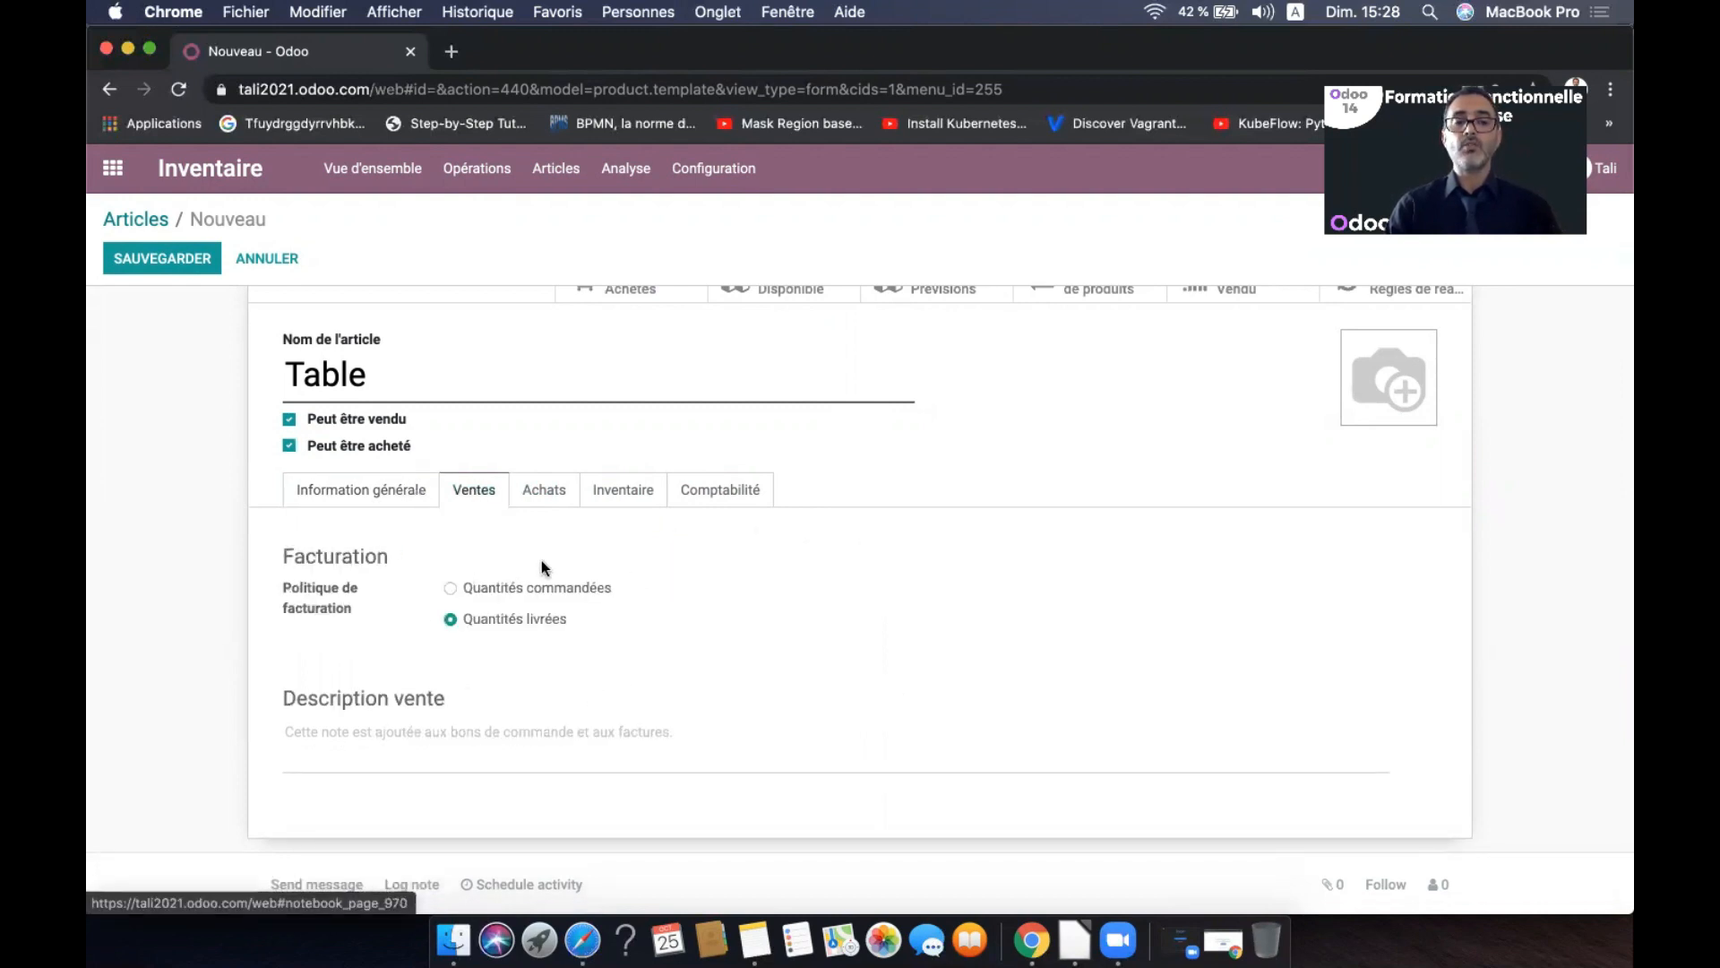
click(550, 493)
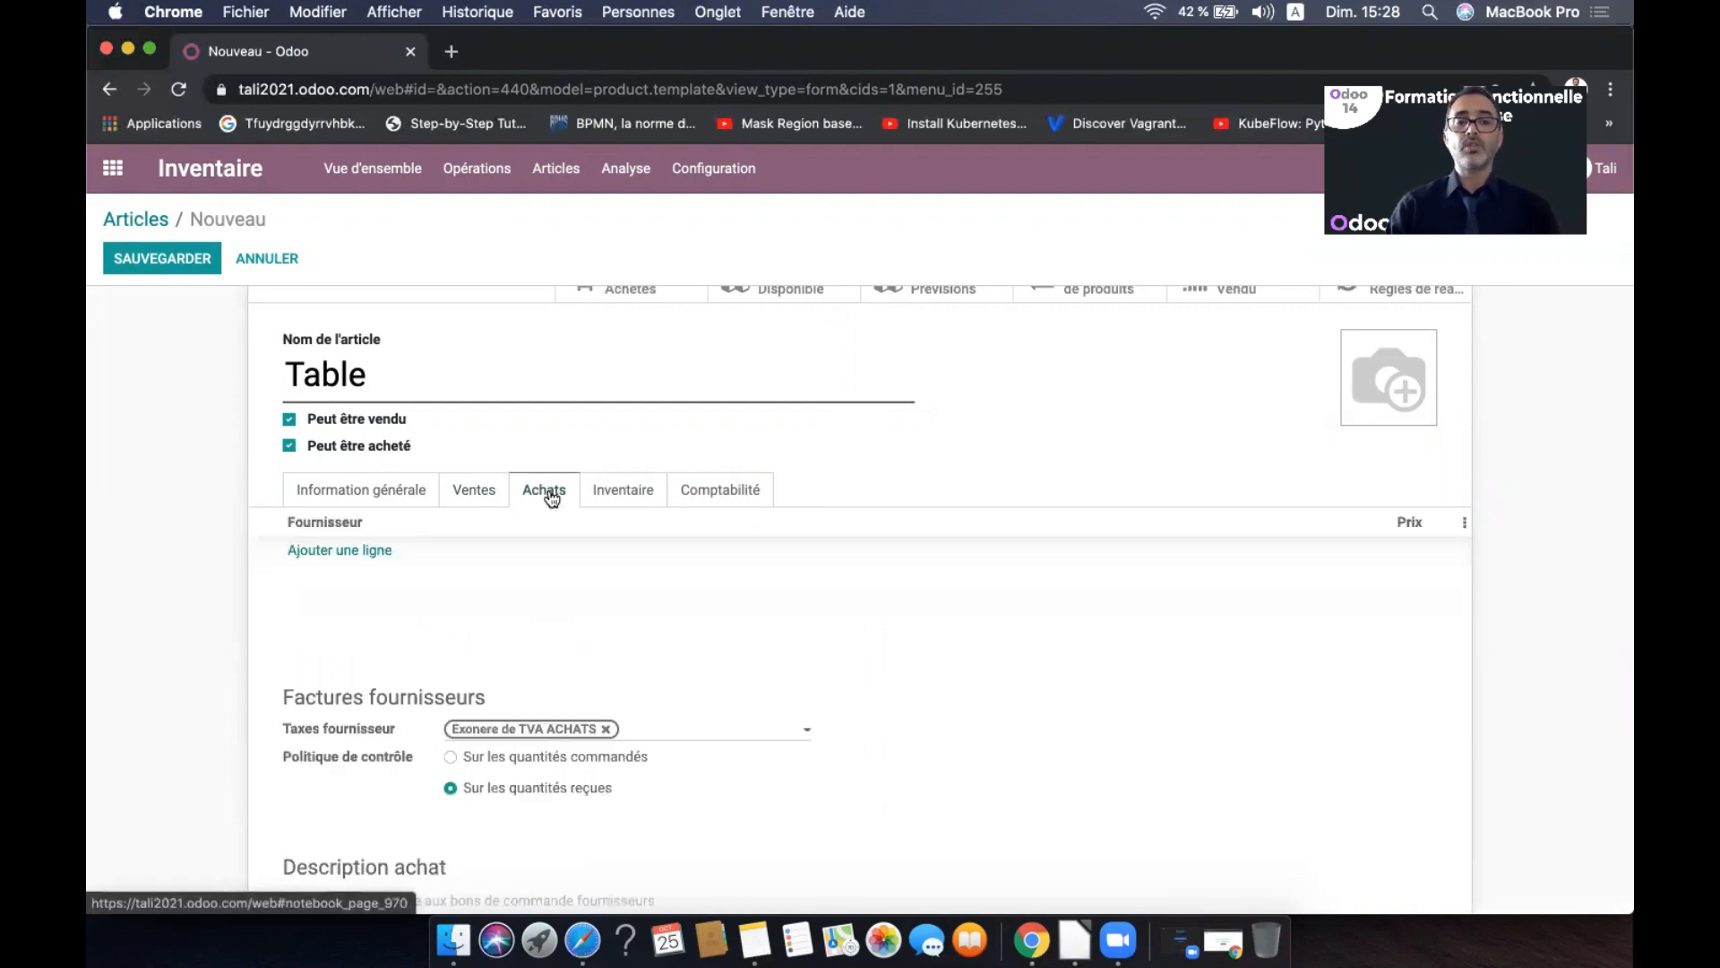
click(630, 492)
click(726, 487)
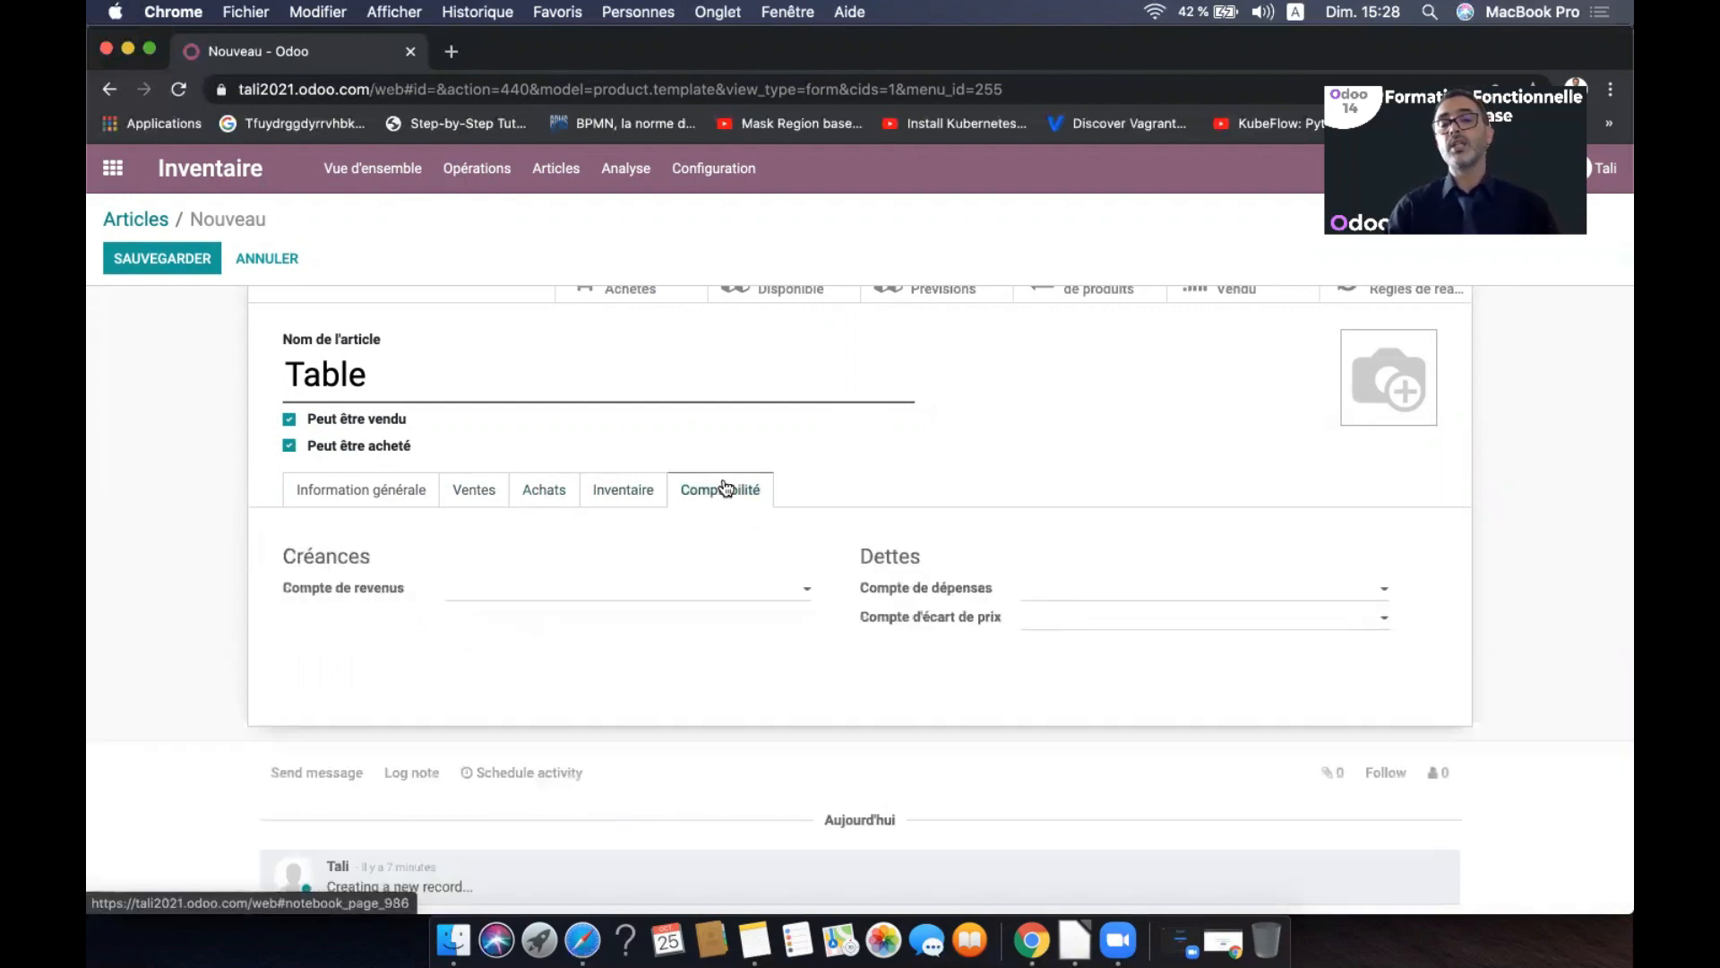
click(386, 489)
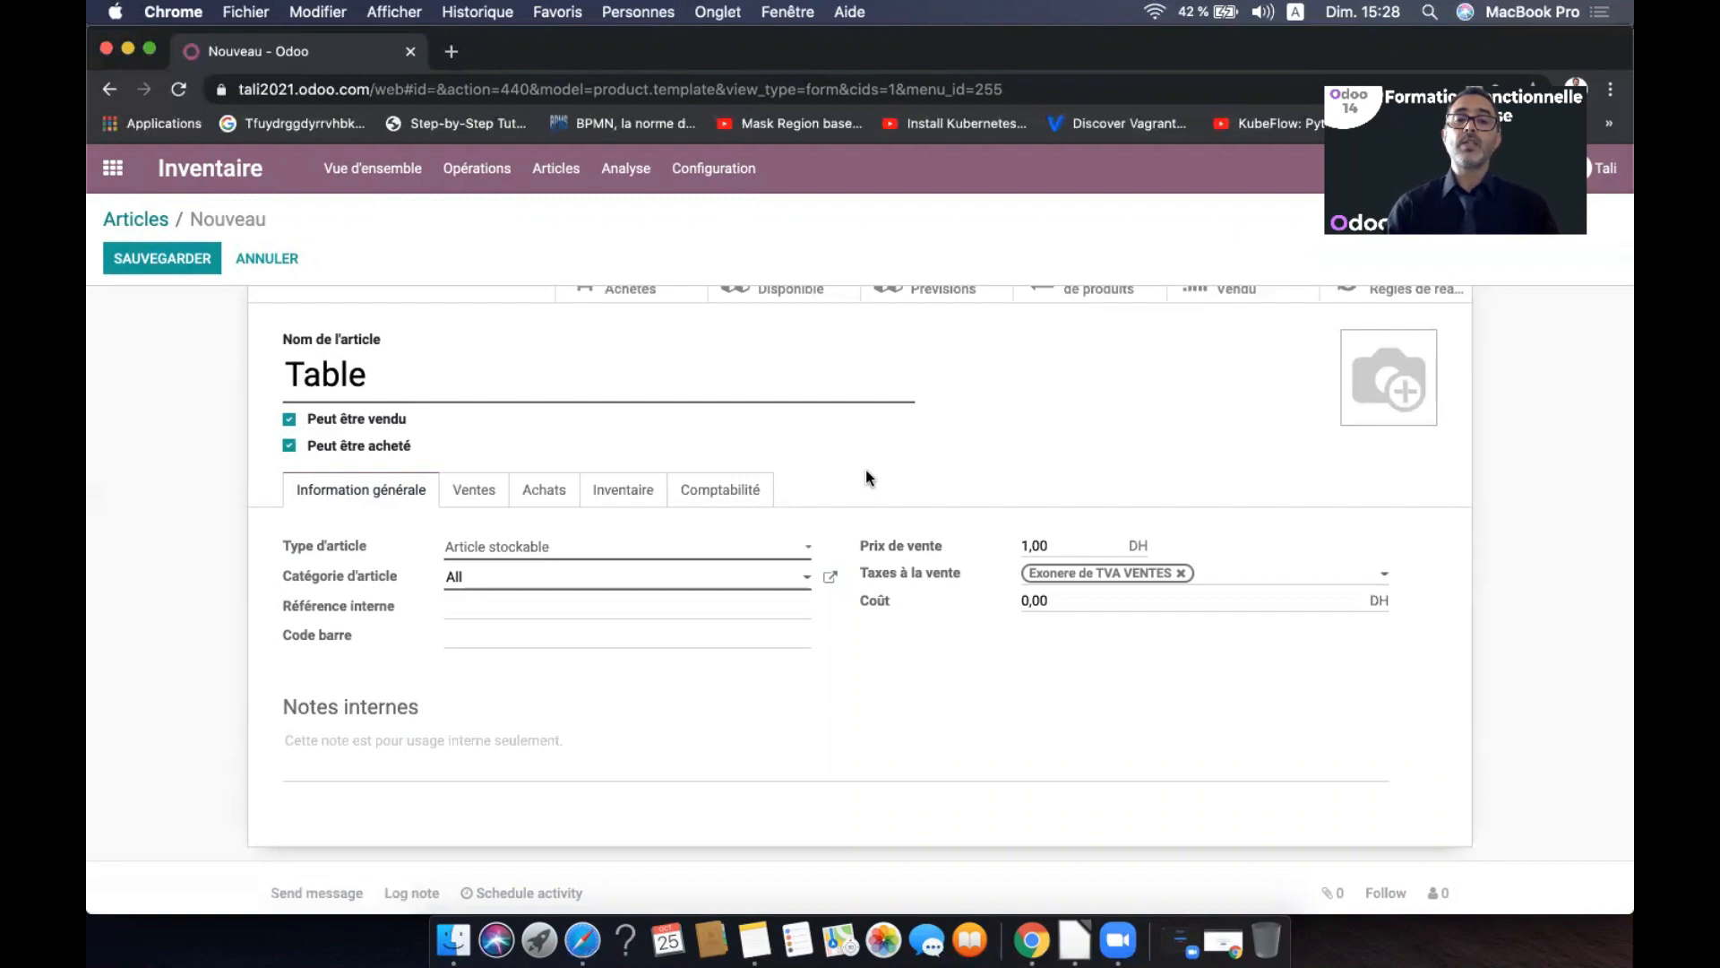
scroll(865, 469, up, 2)
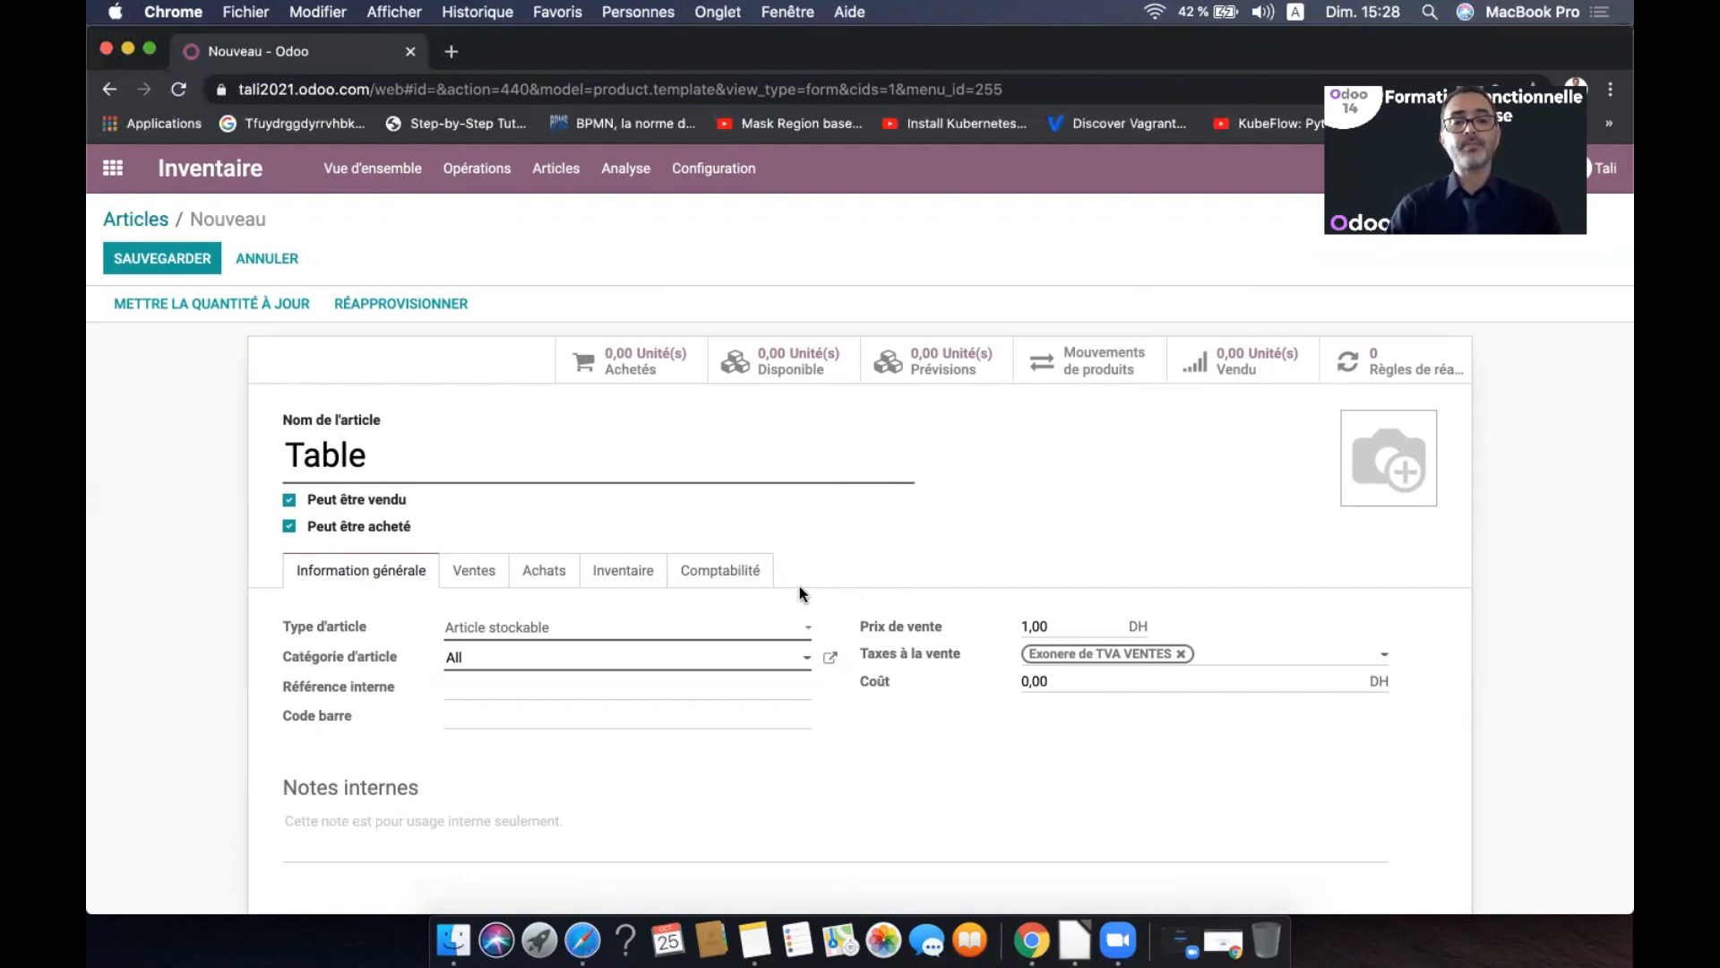
Try the article type Consommable, restore Article stockable, and review the available types without changing the selection
scroll(800, 594, down, 1)
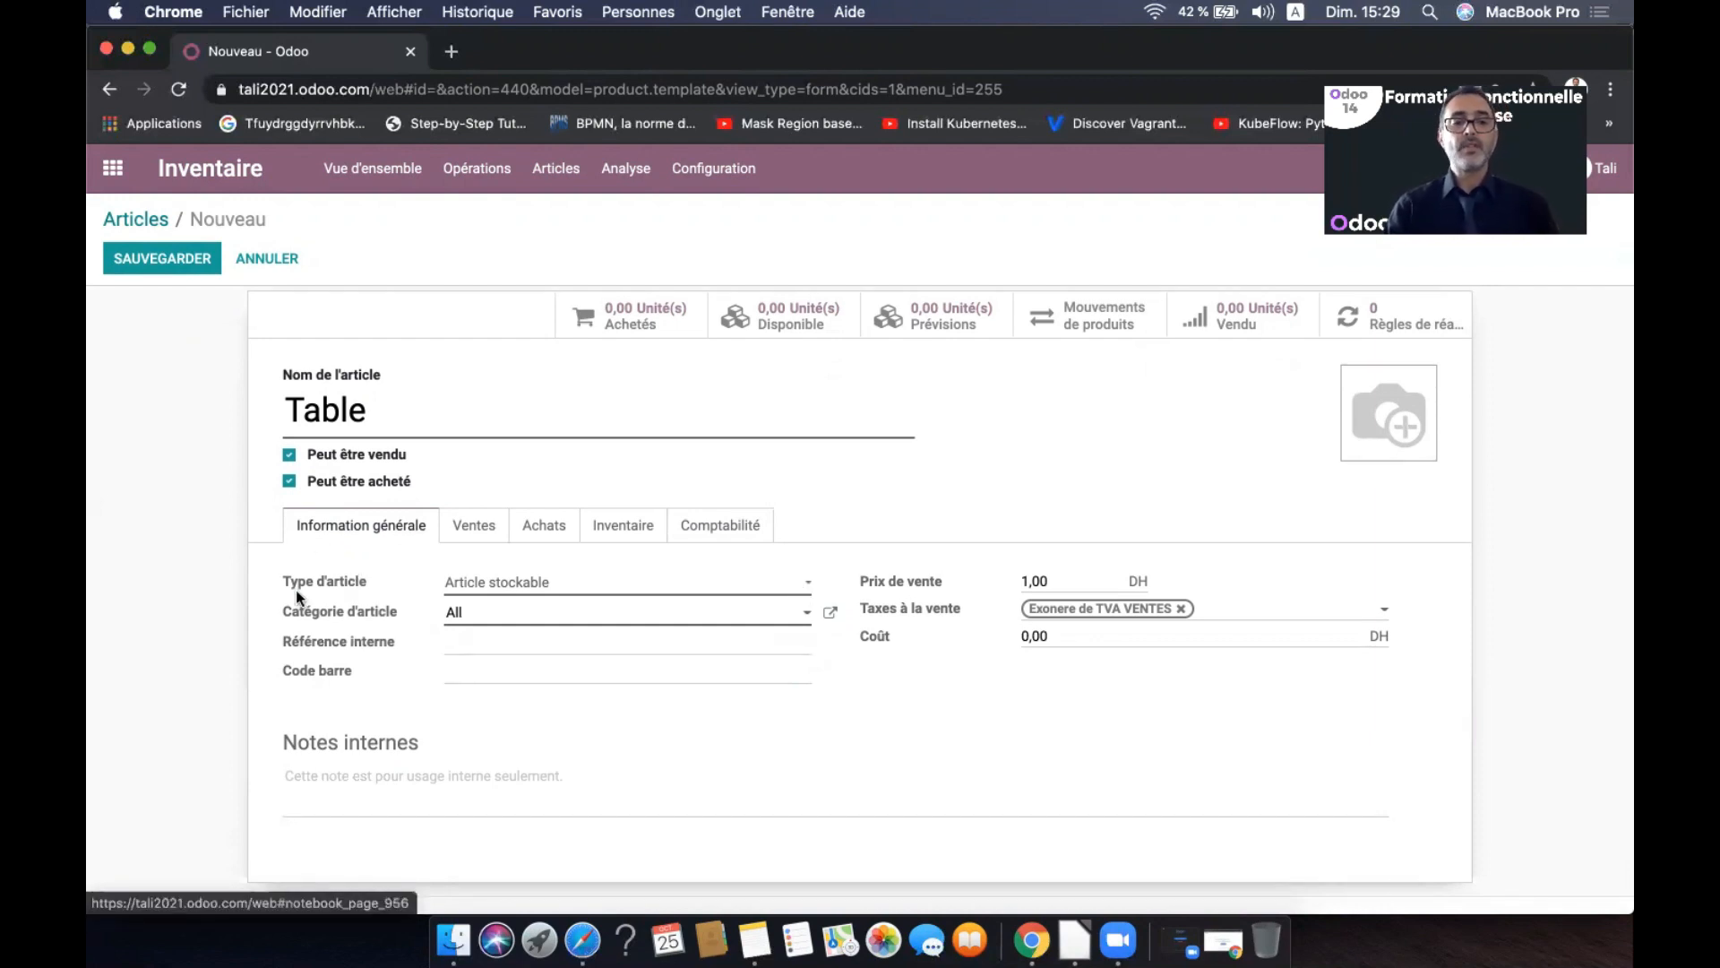
click(779, 585)
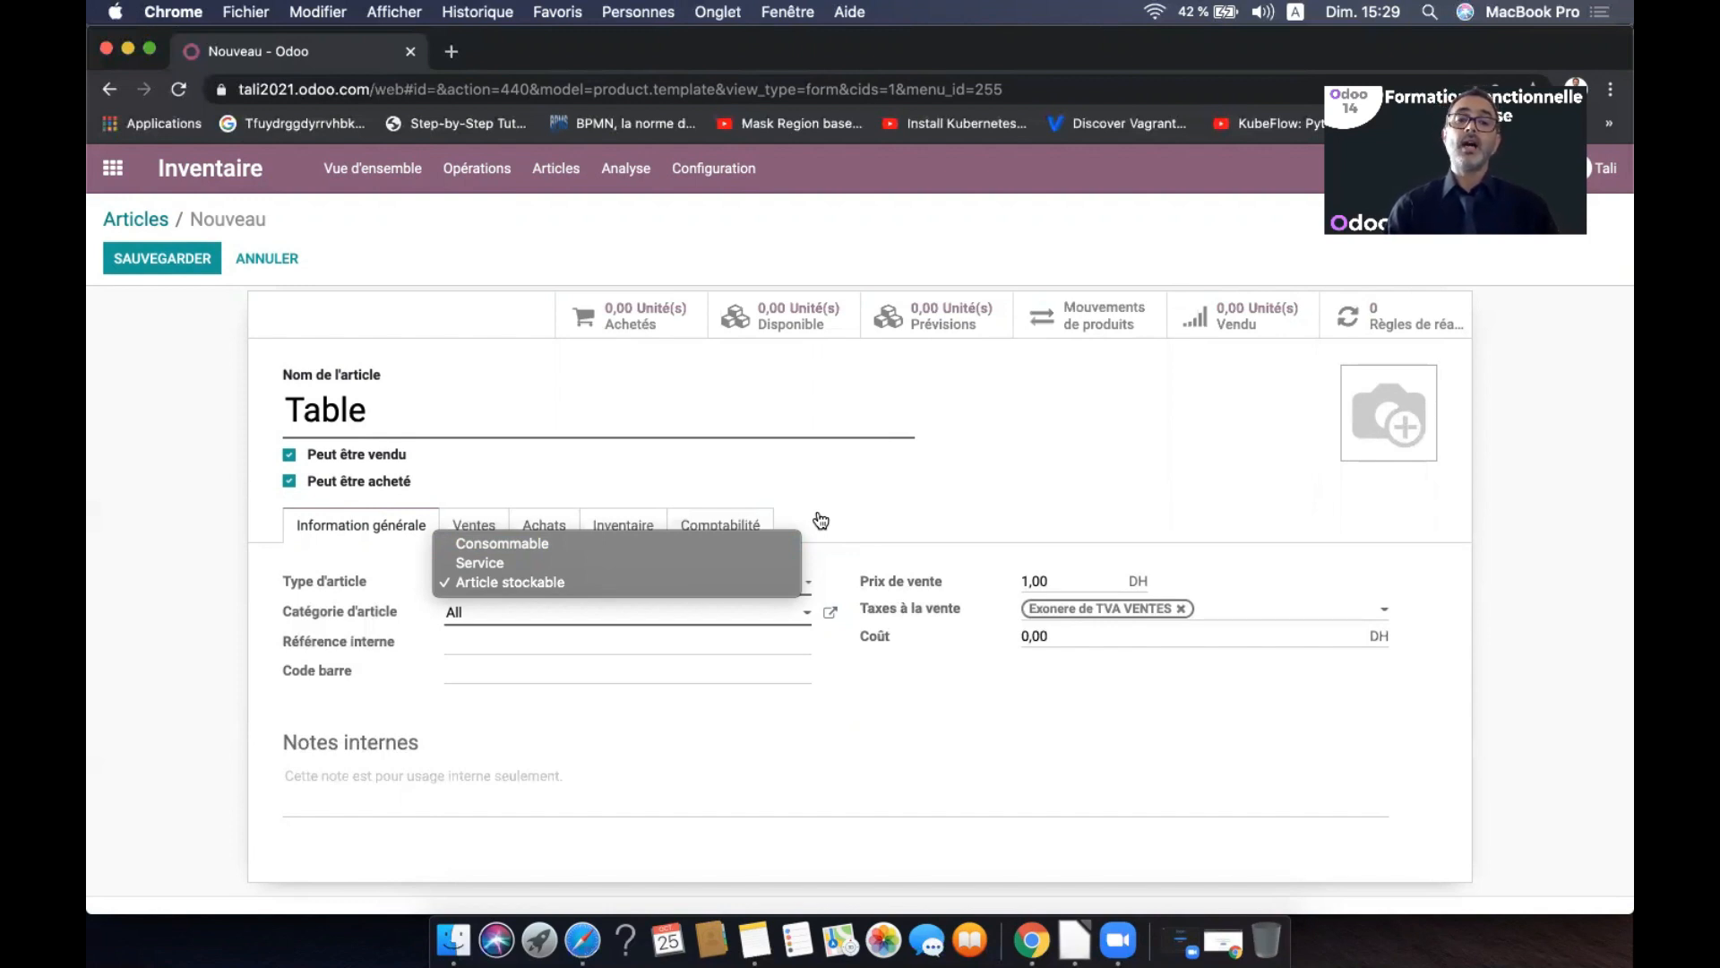
click(627, 544)
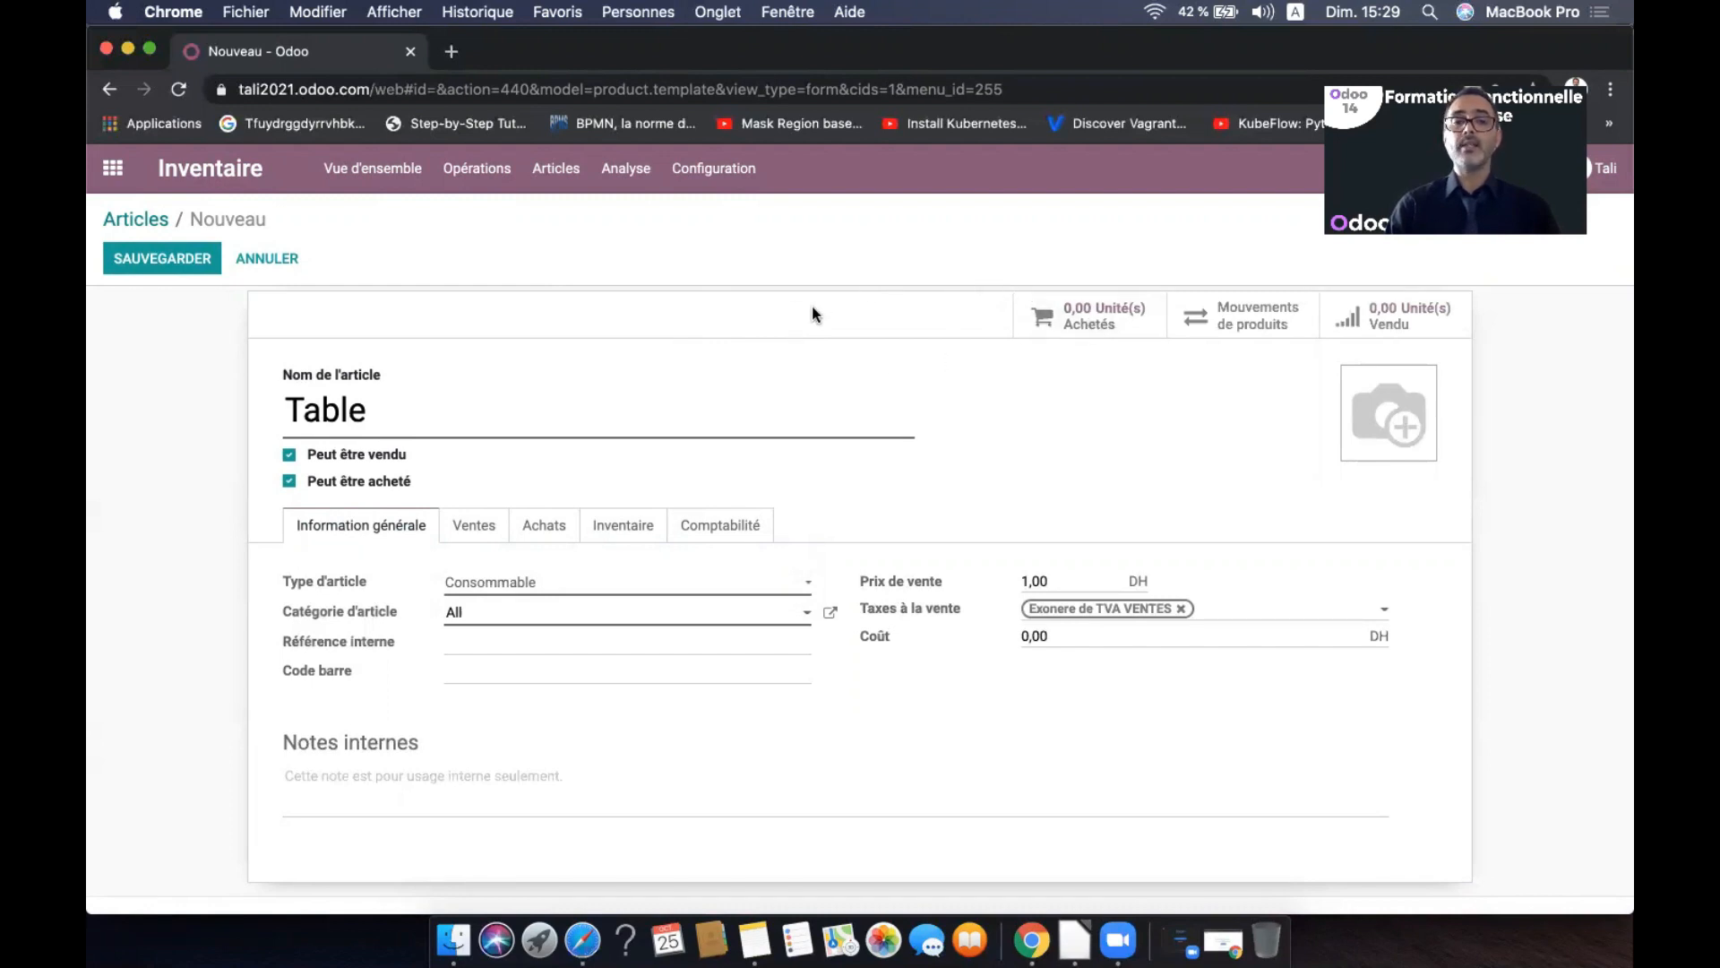
click(594, 588)
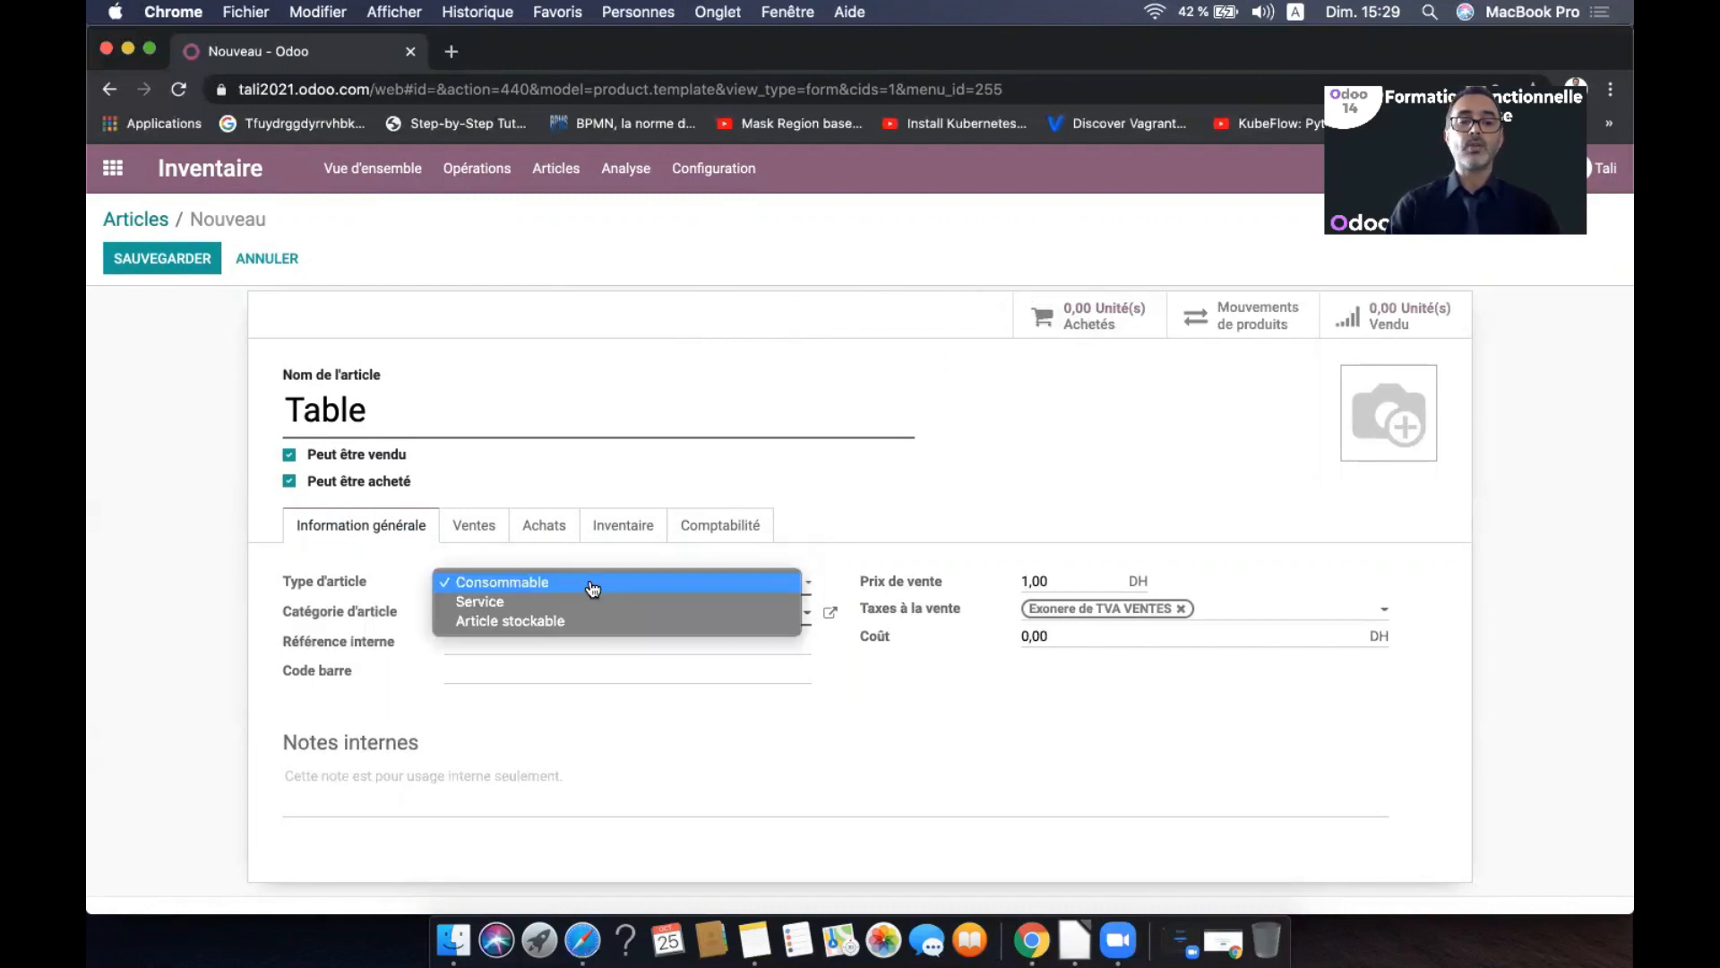
click(584, 617)
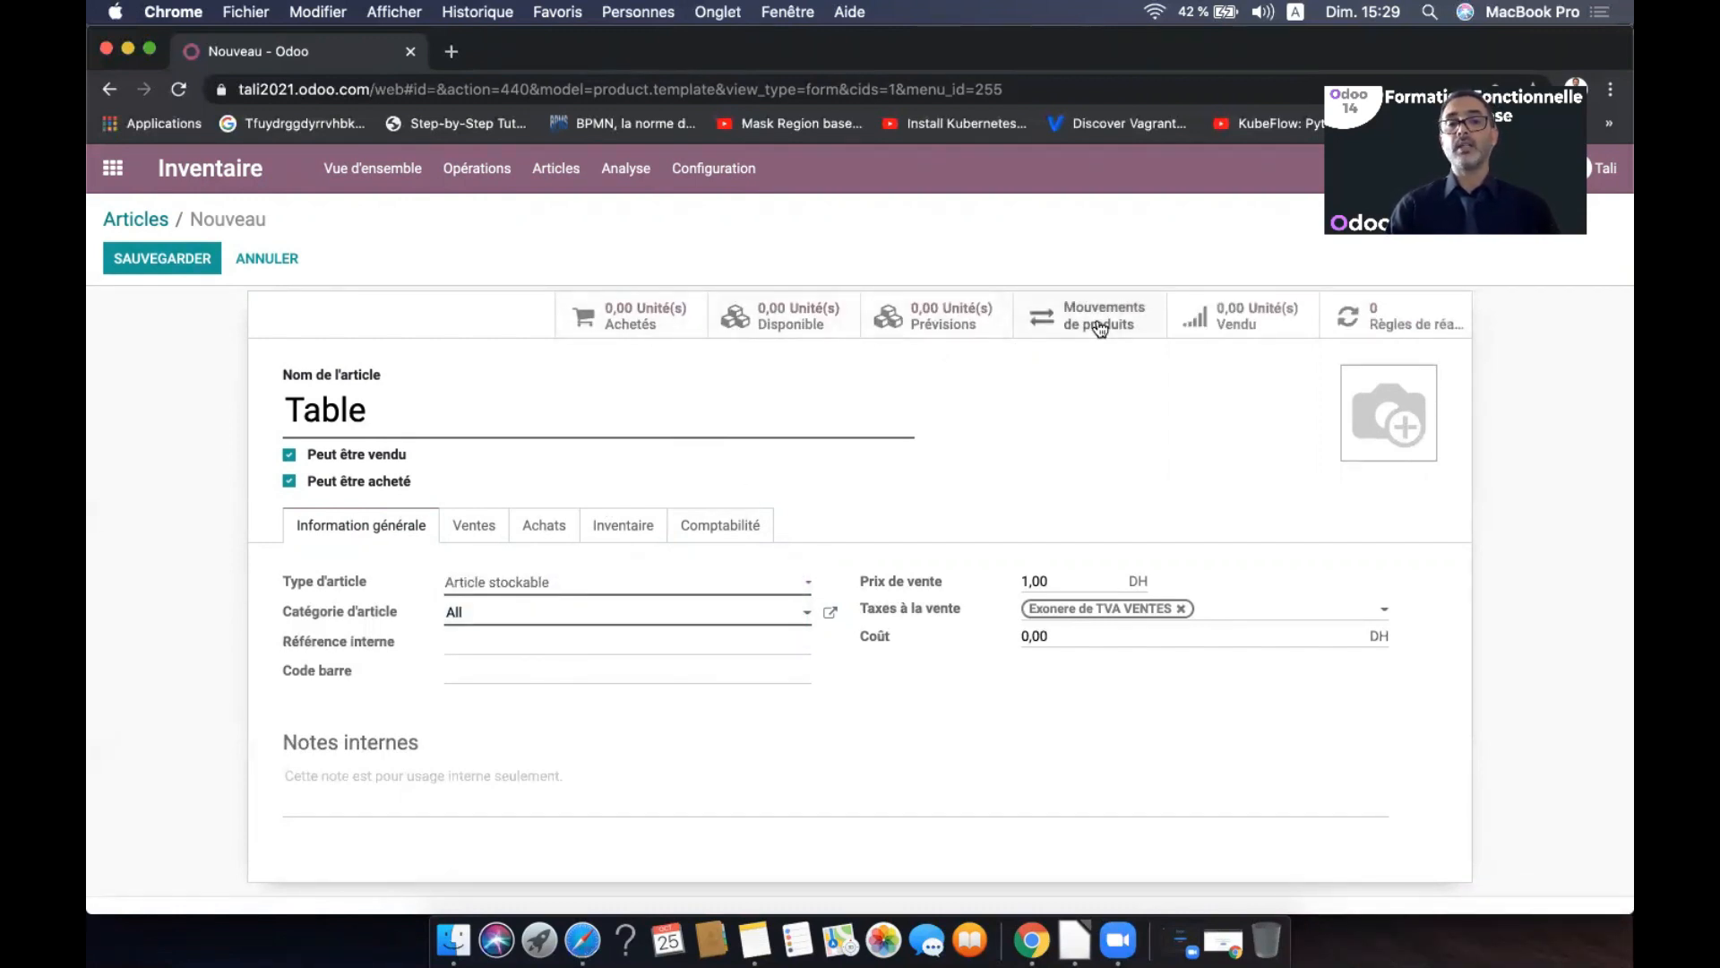
click(600, 584)
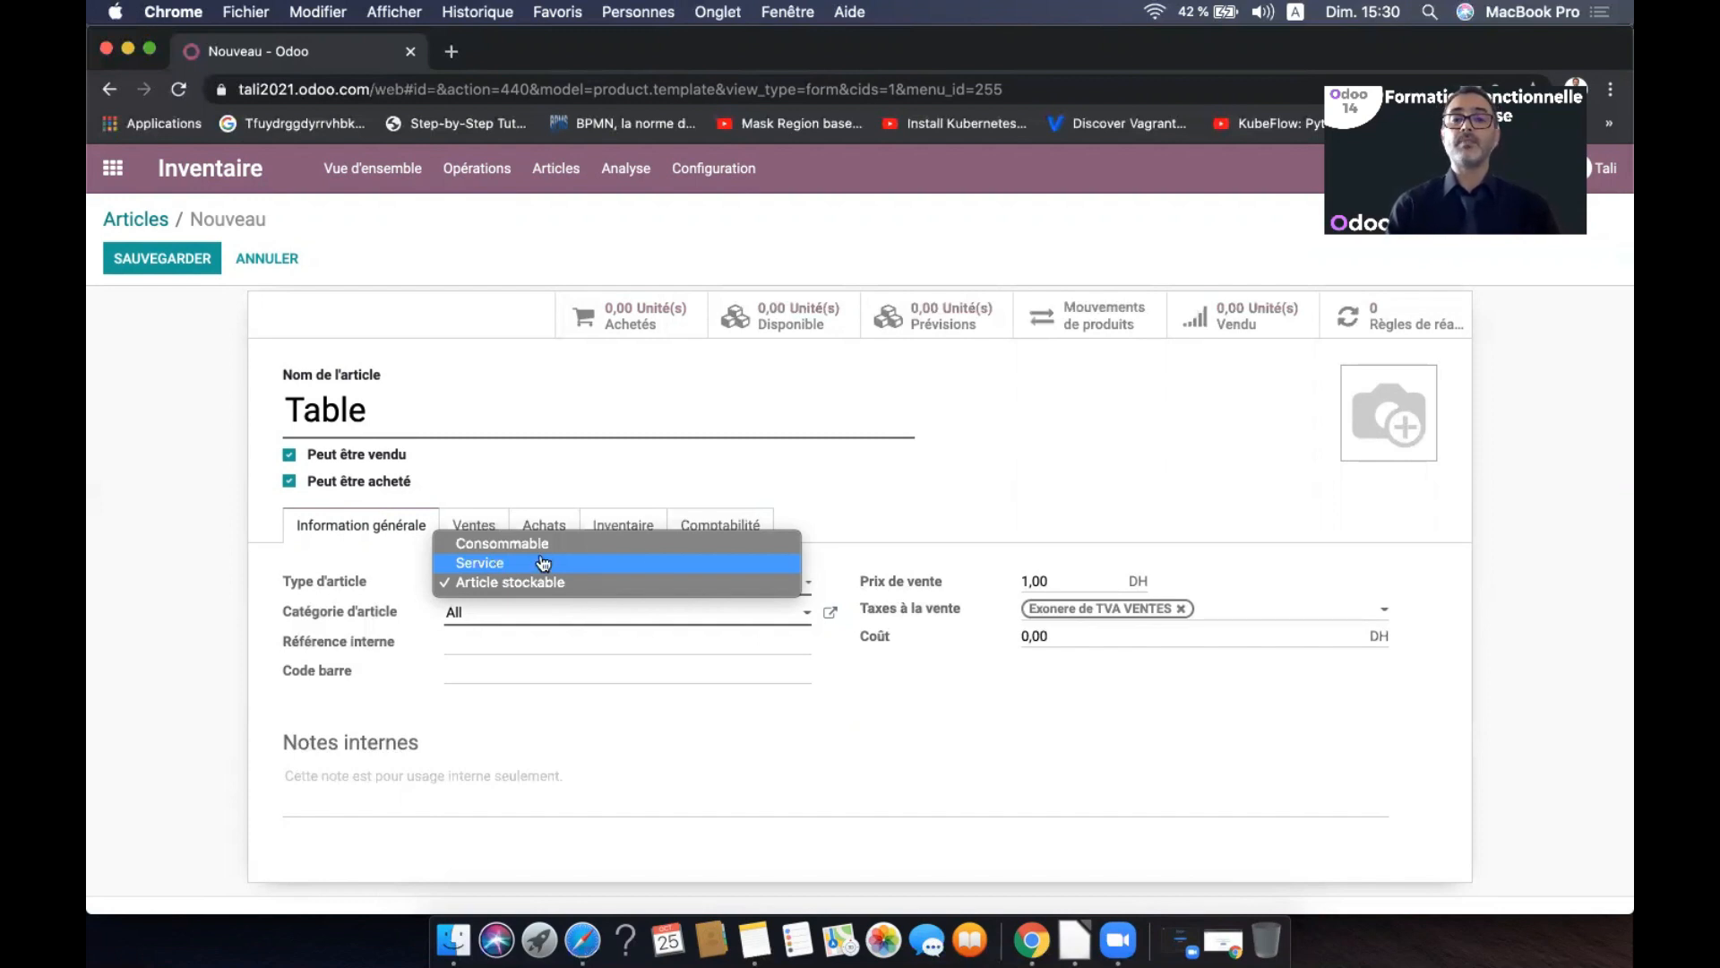
click(878, 503)
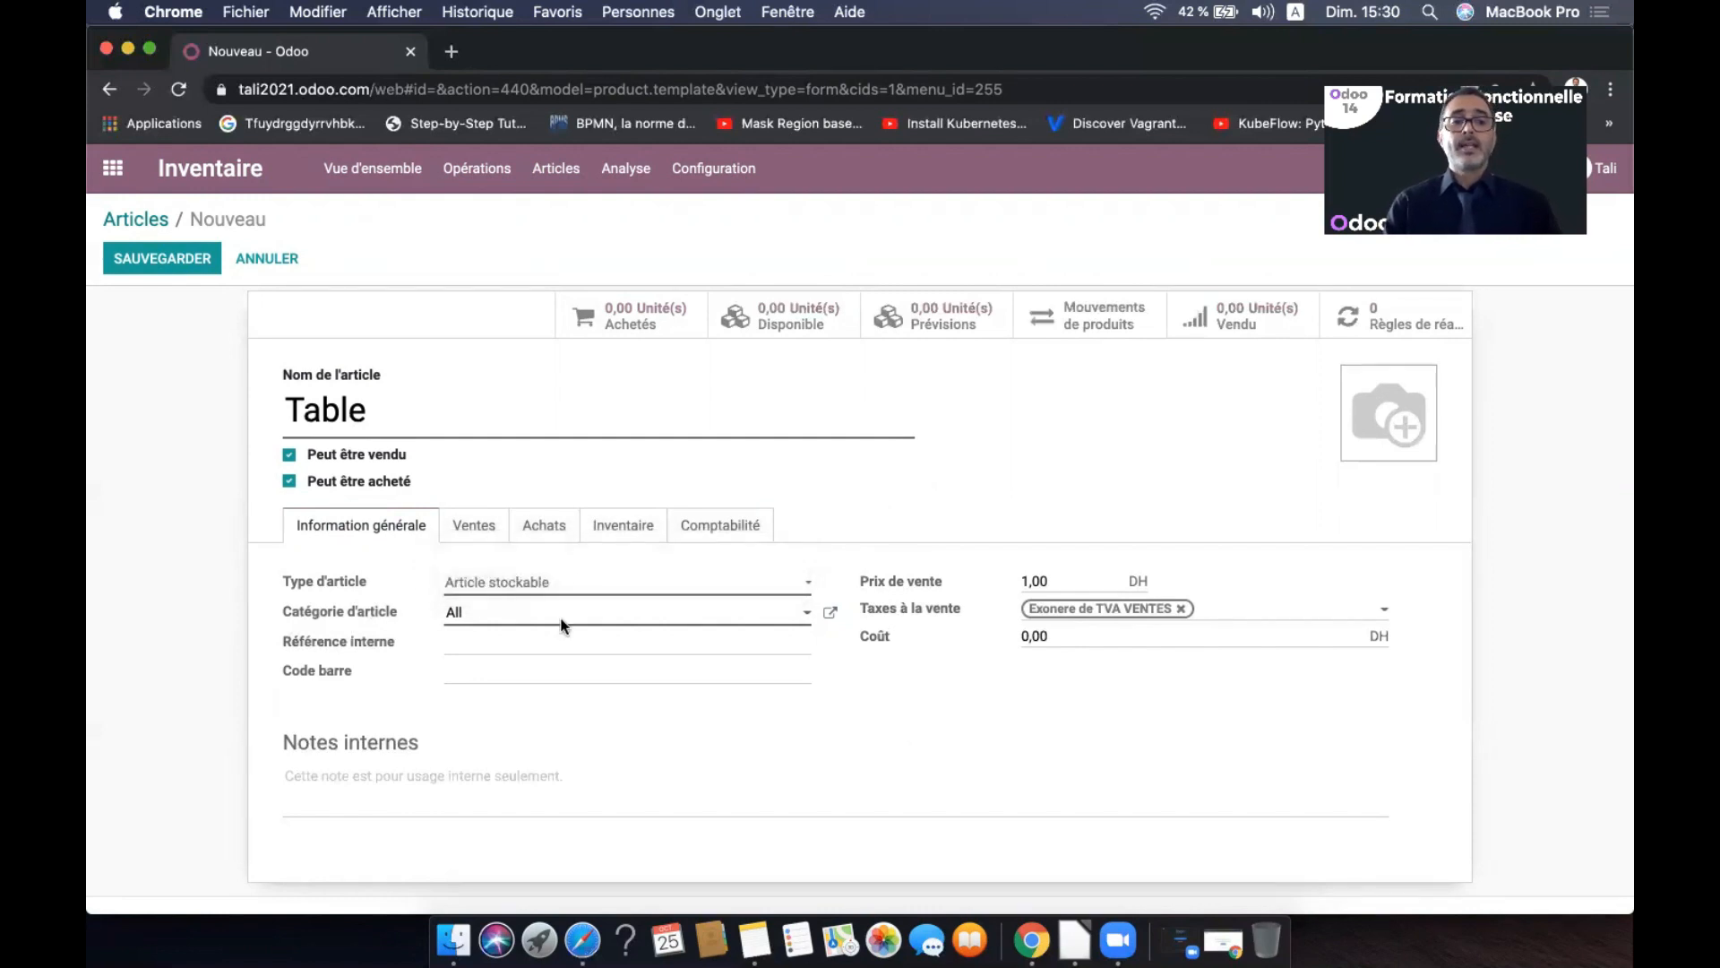
Create a new article category named "Les tables" and assign it to the Table article
click(688, 626)
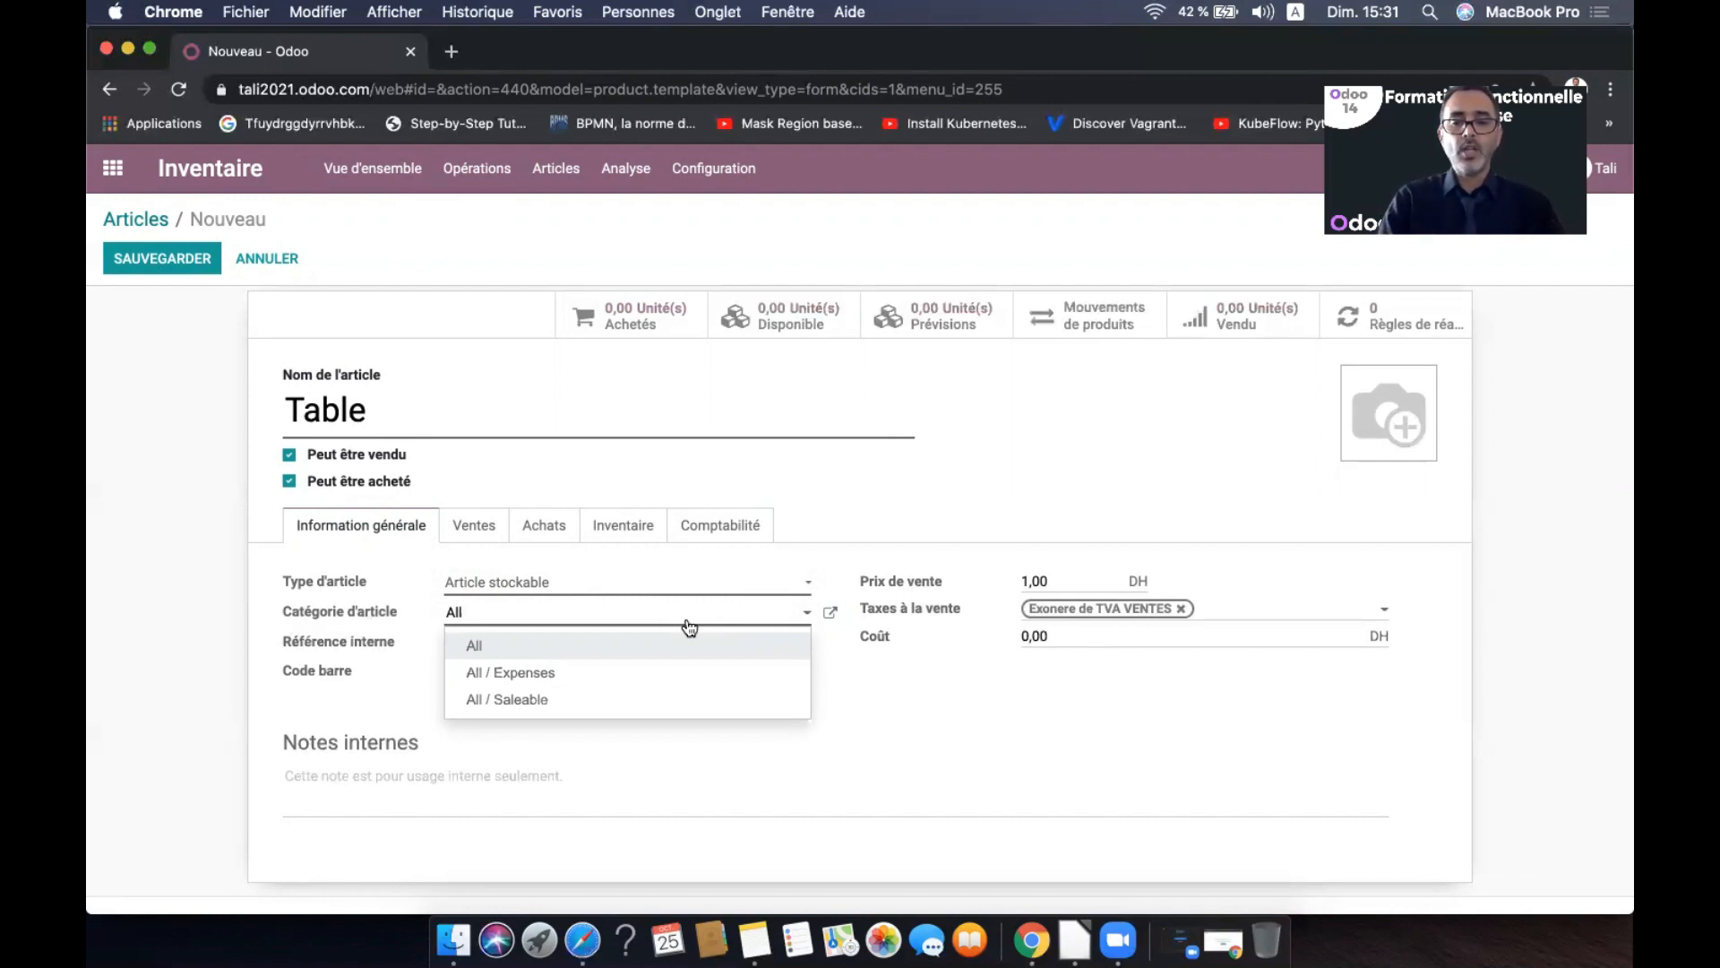
key(BackSpace)
key(BackSpace)
key(BackSpace)
text(T)
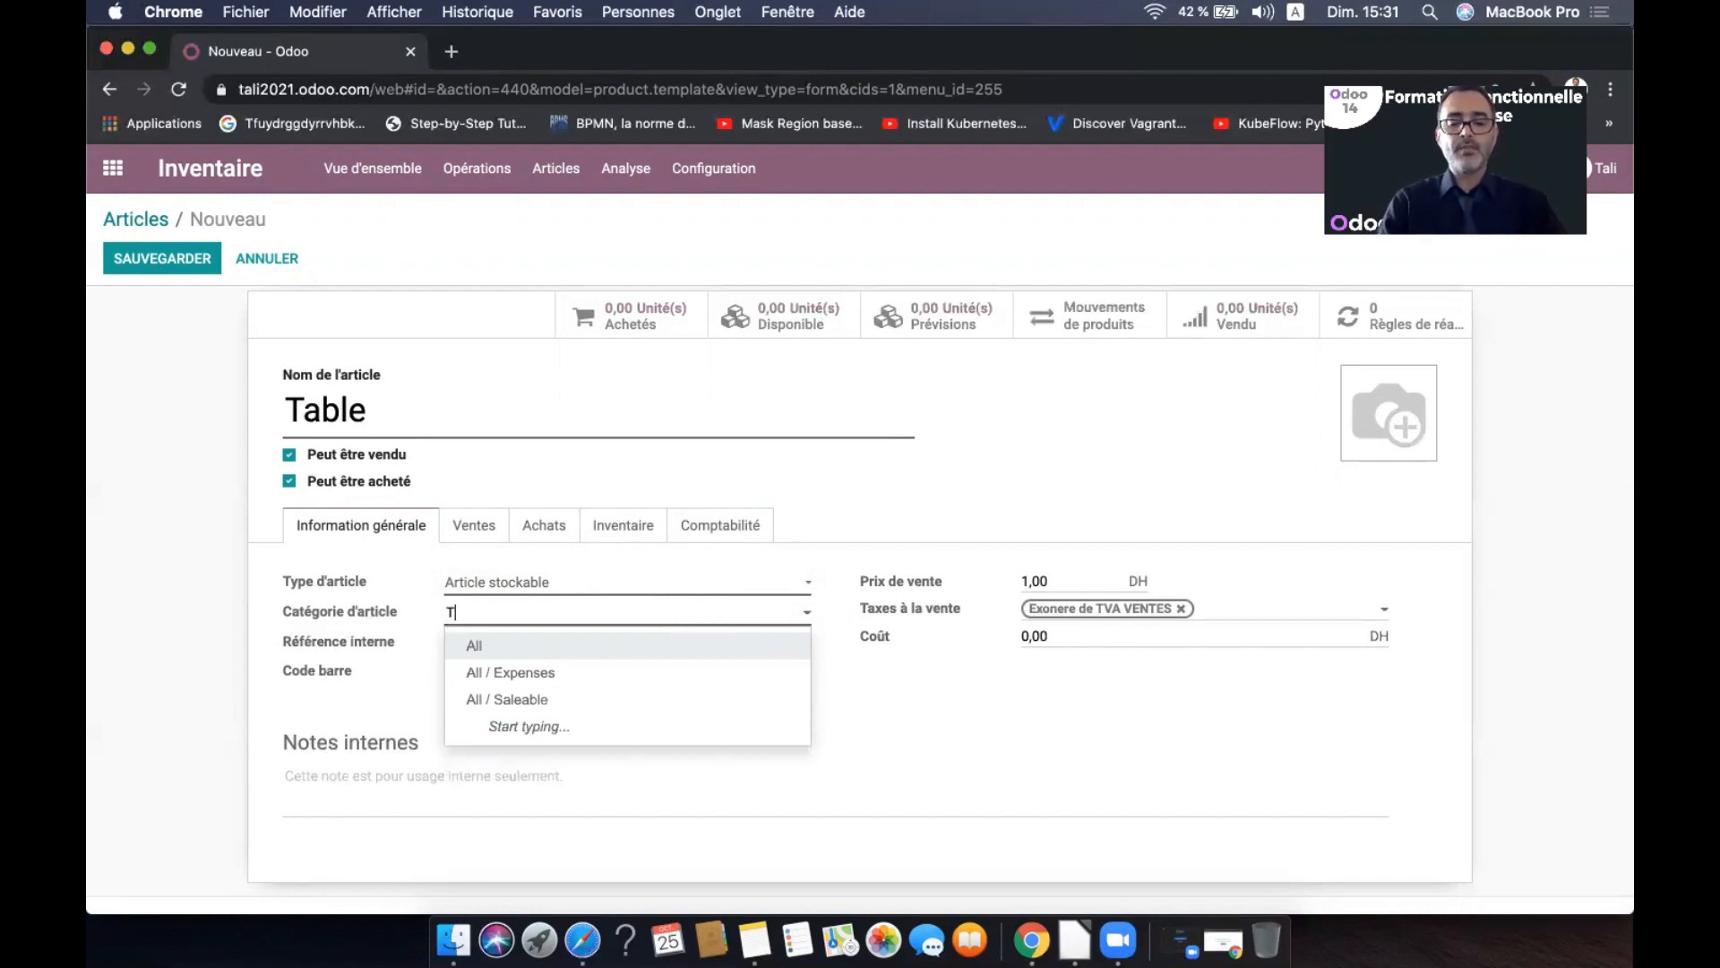
text(anö)
key(BackSpace)
key(BackSpace)
key(BackSpace)
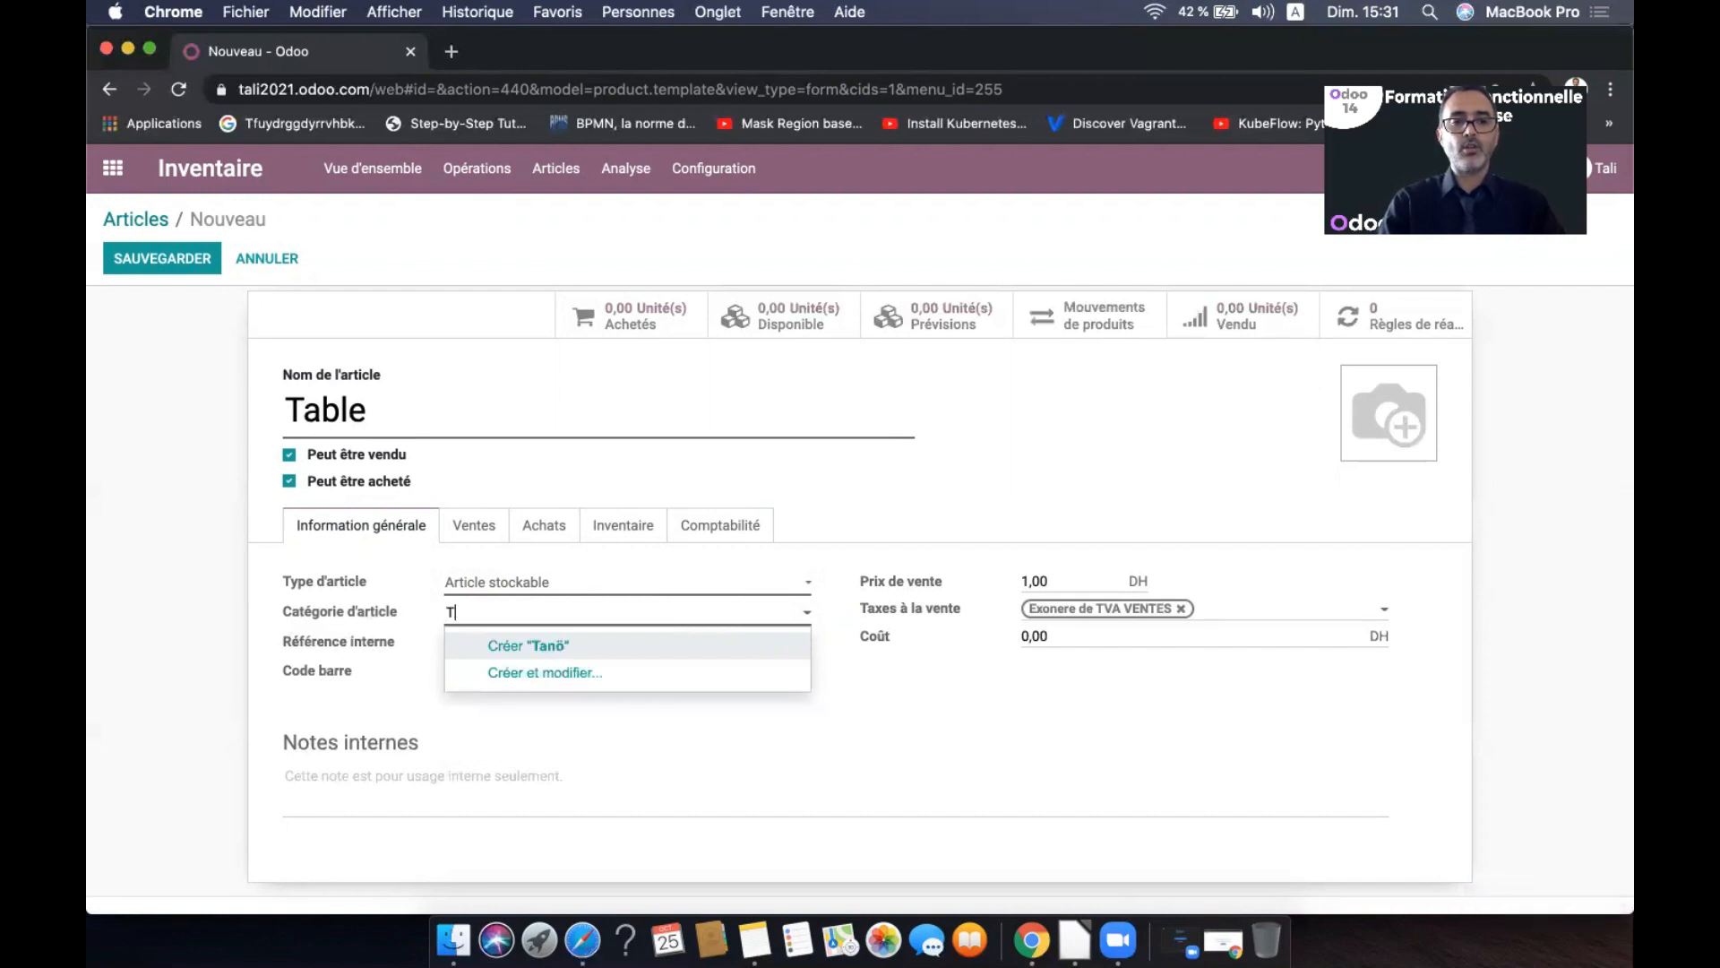
key(BackSpace)
text(Les )
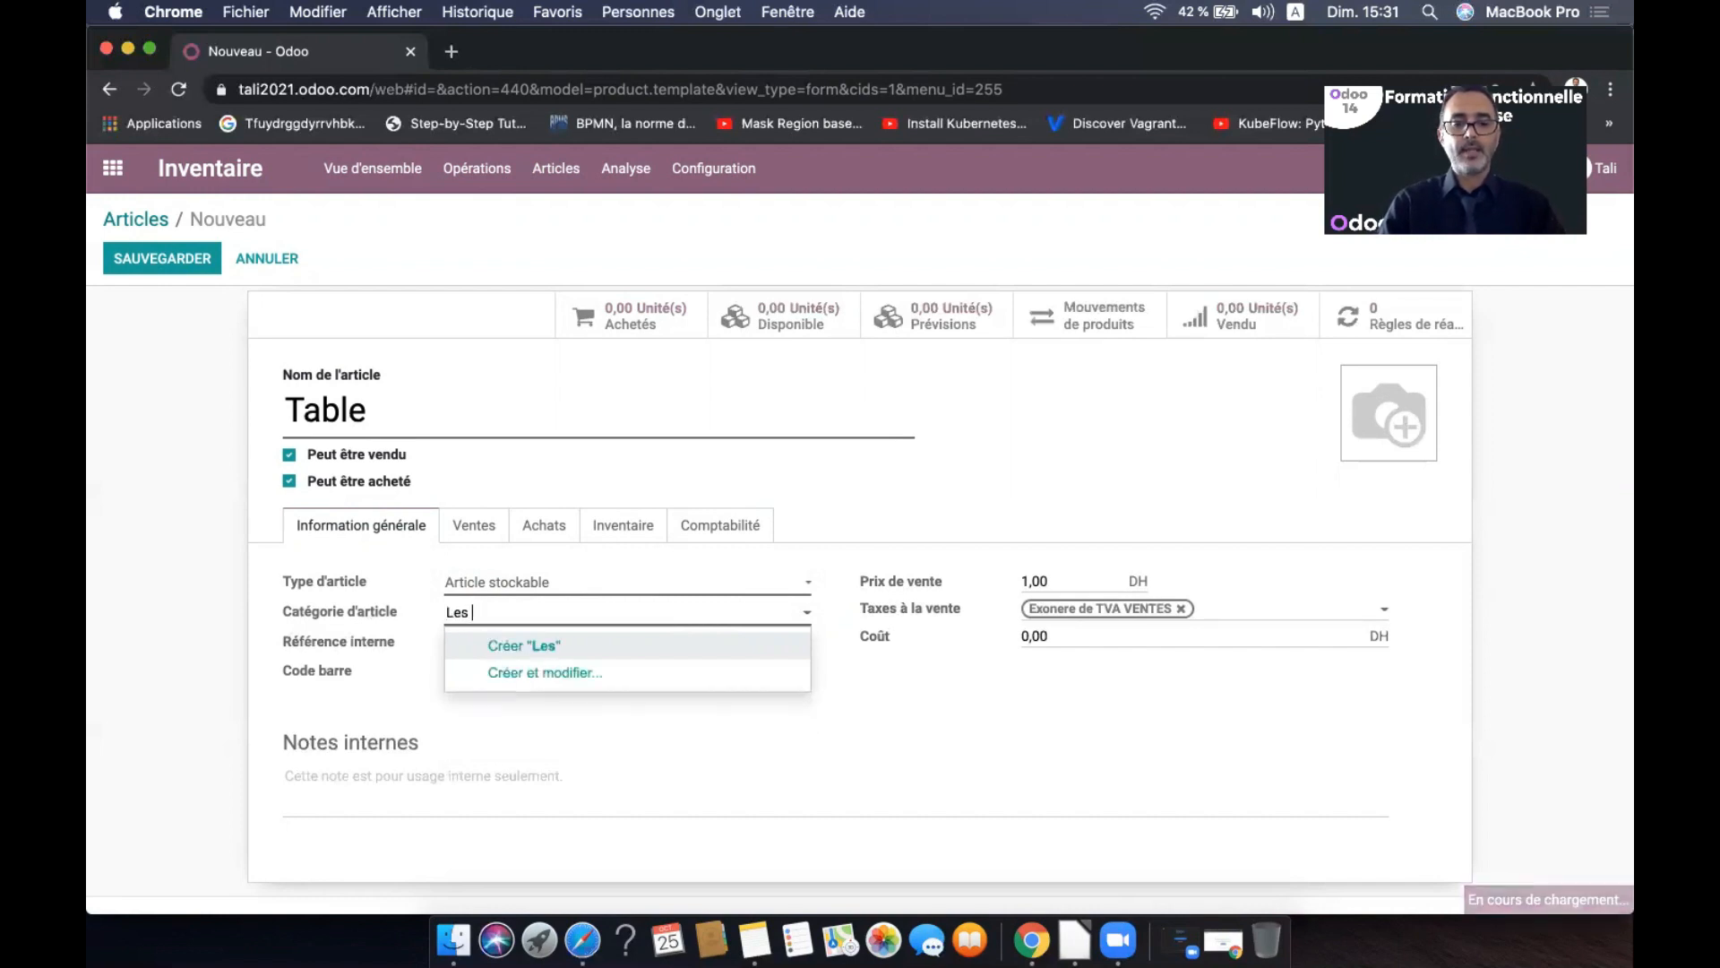
text(tab)
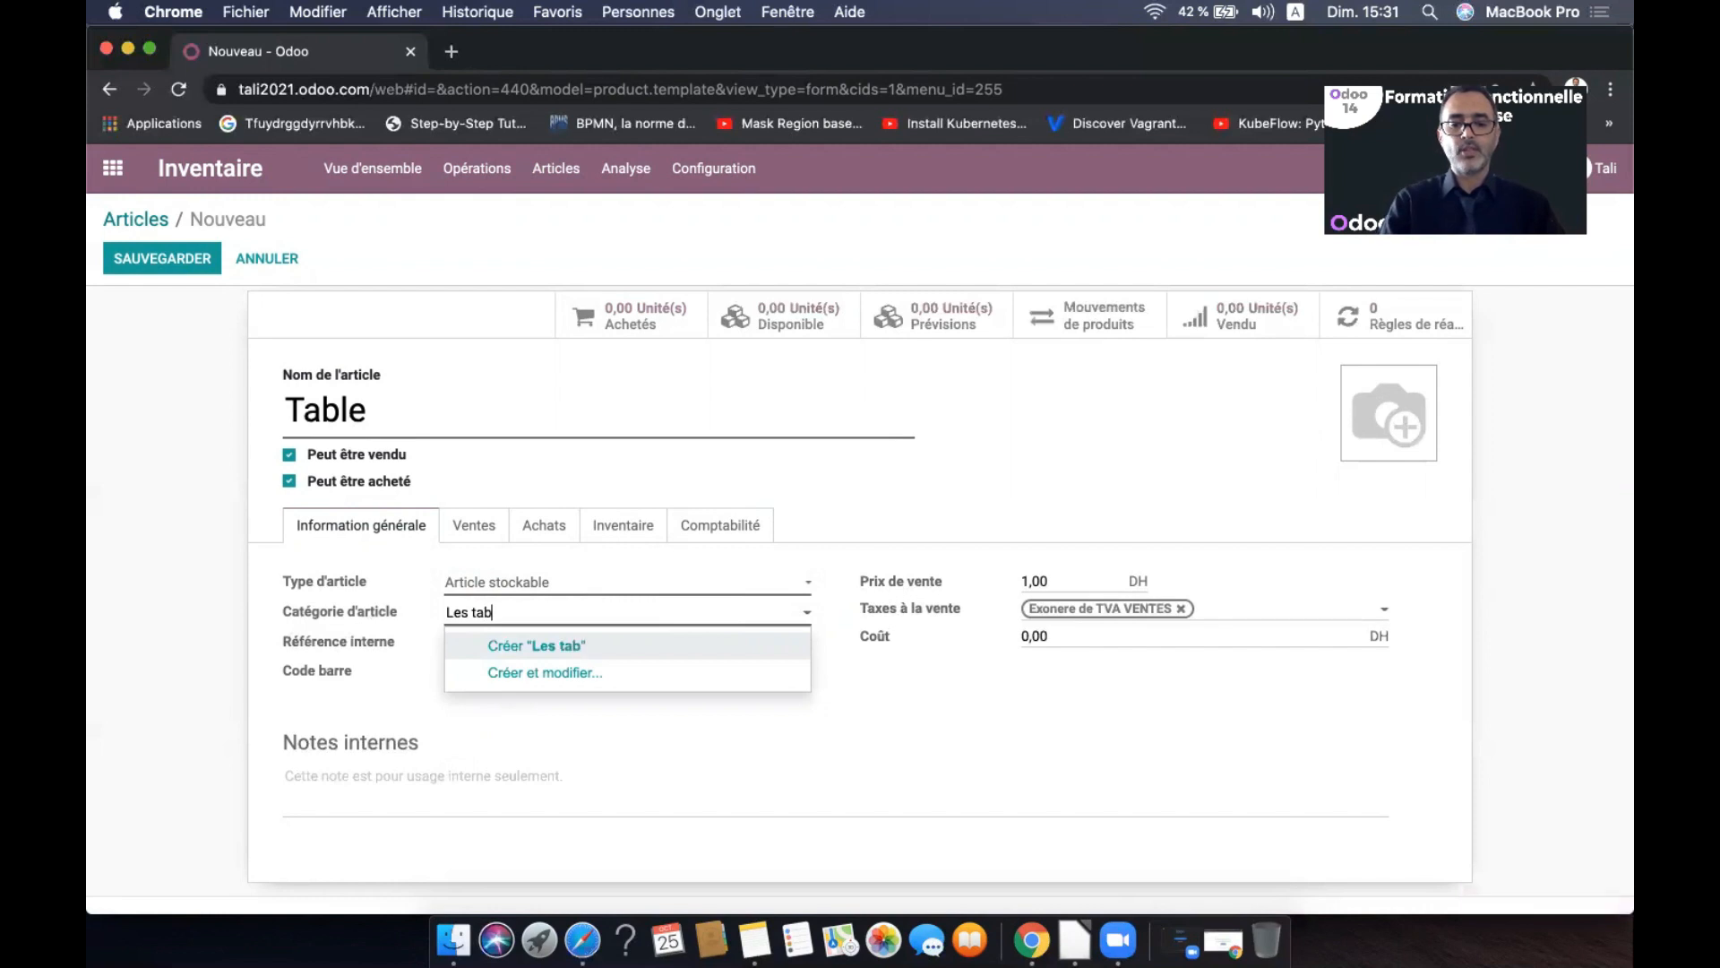
text(les)
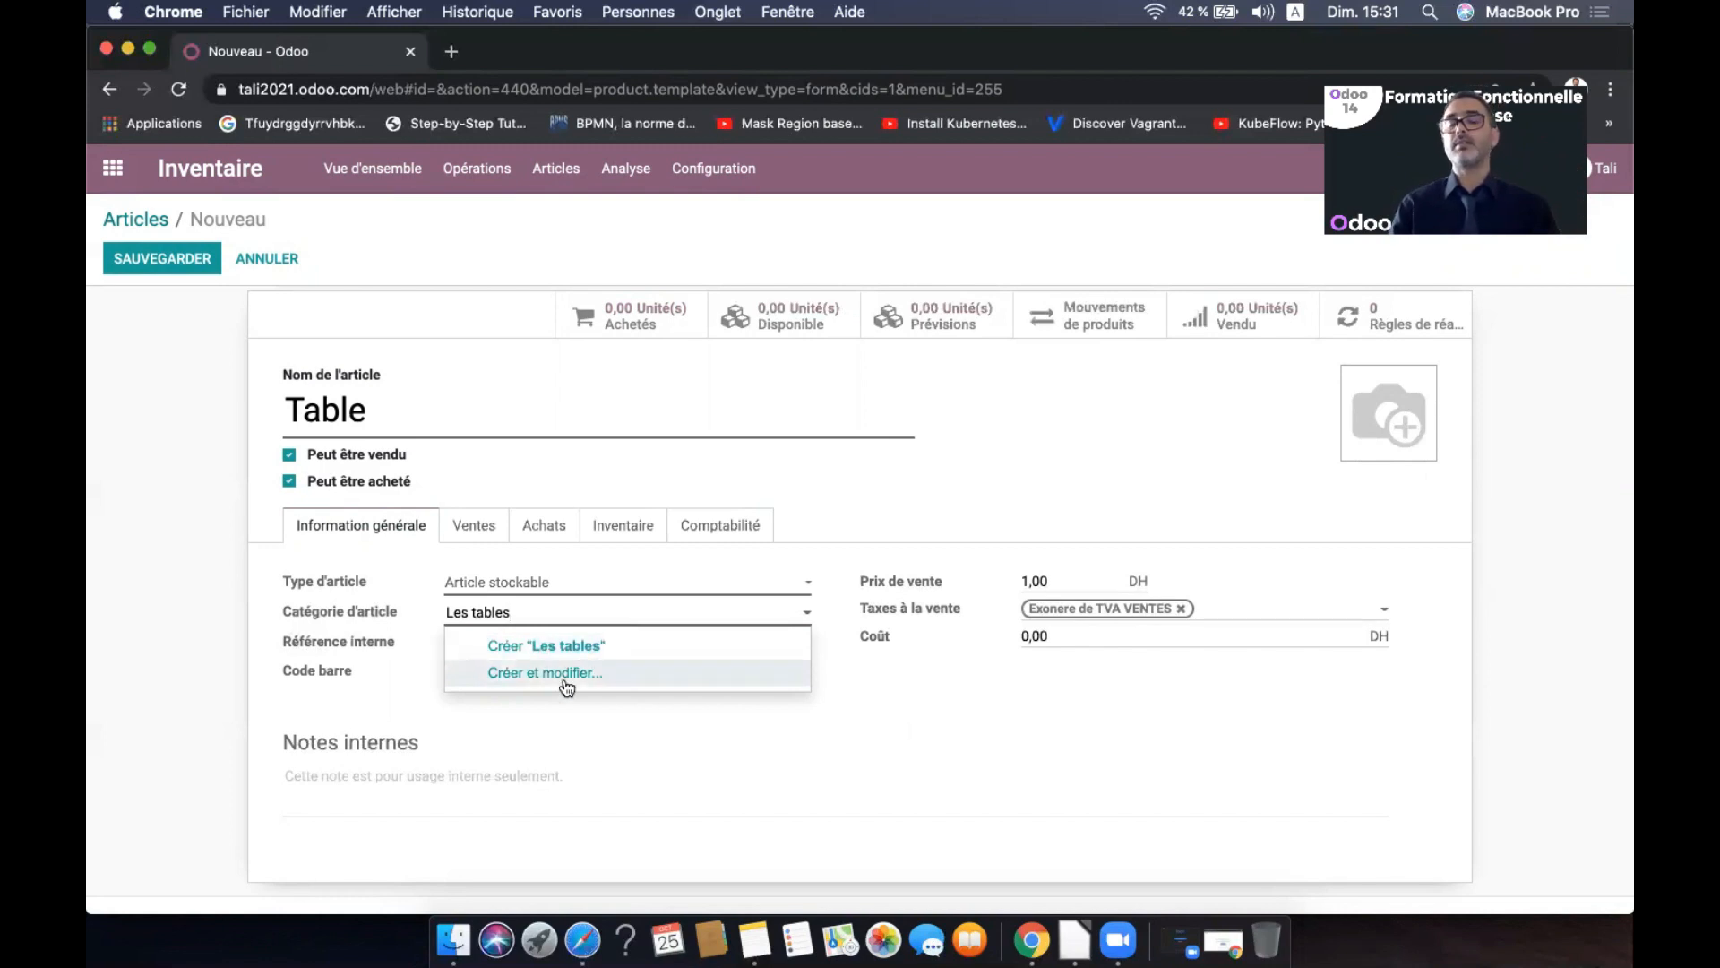
click(603, 647)
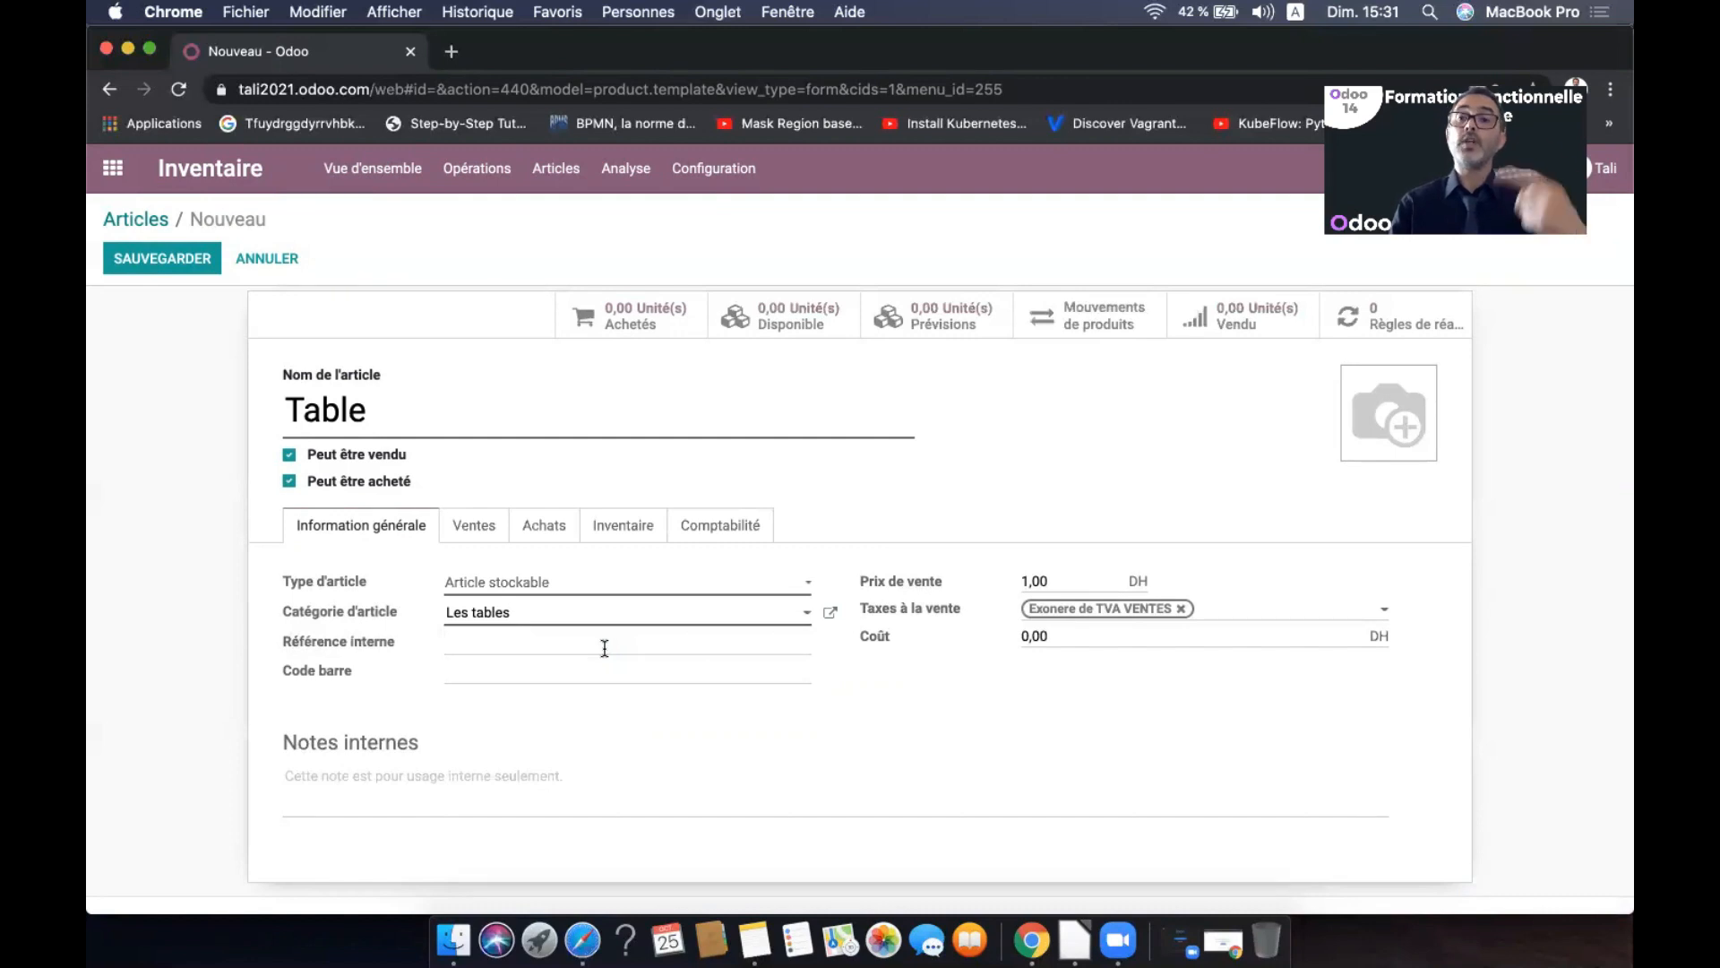
Review the details of the "Les tables" category and its available parent categories, closing it without changes
click(831, 615)
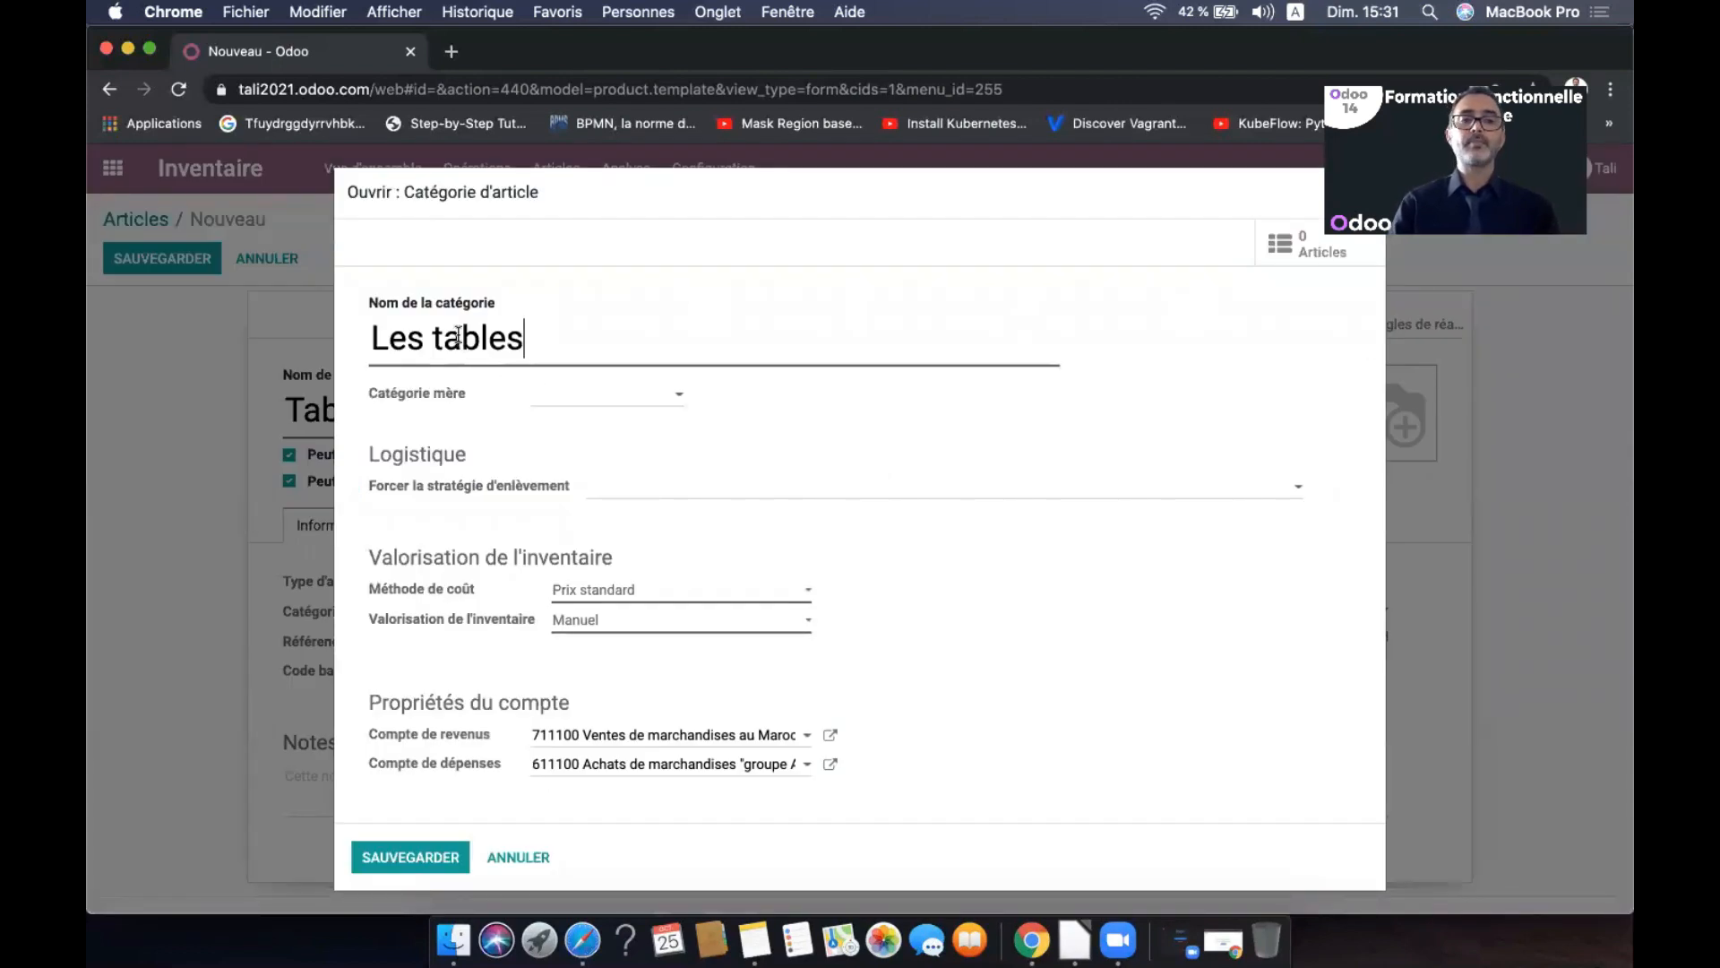
click(679, 396)
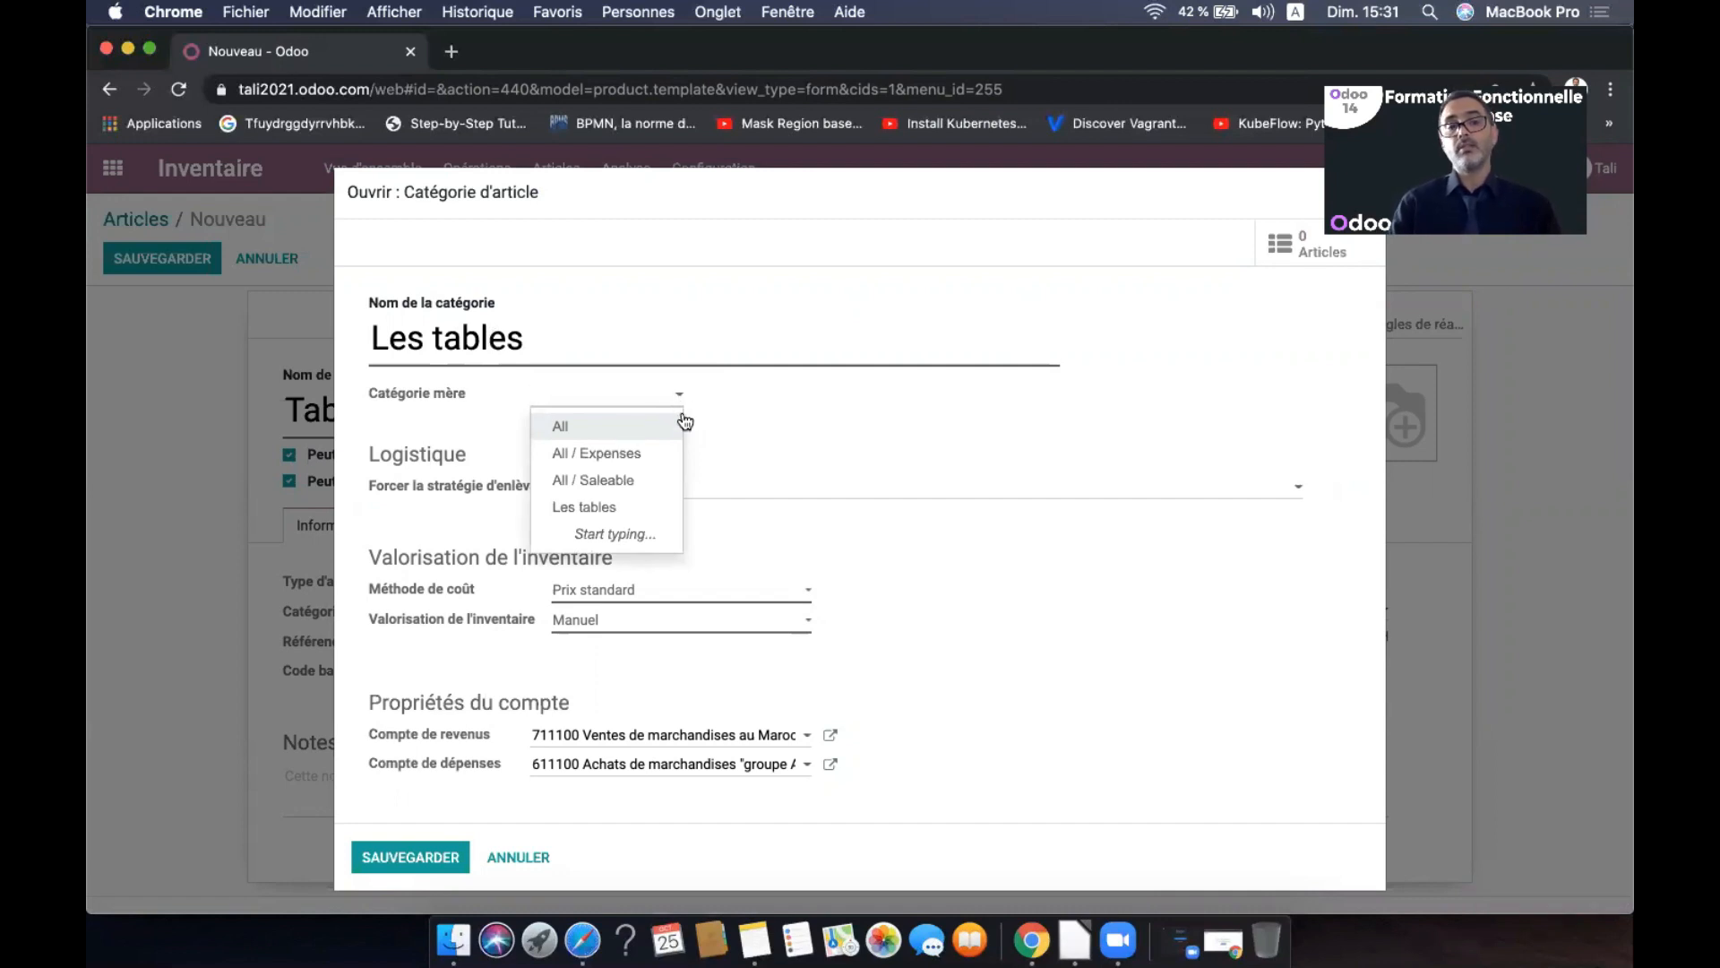
click(795, 415)
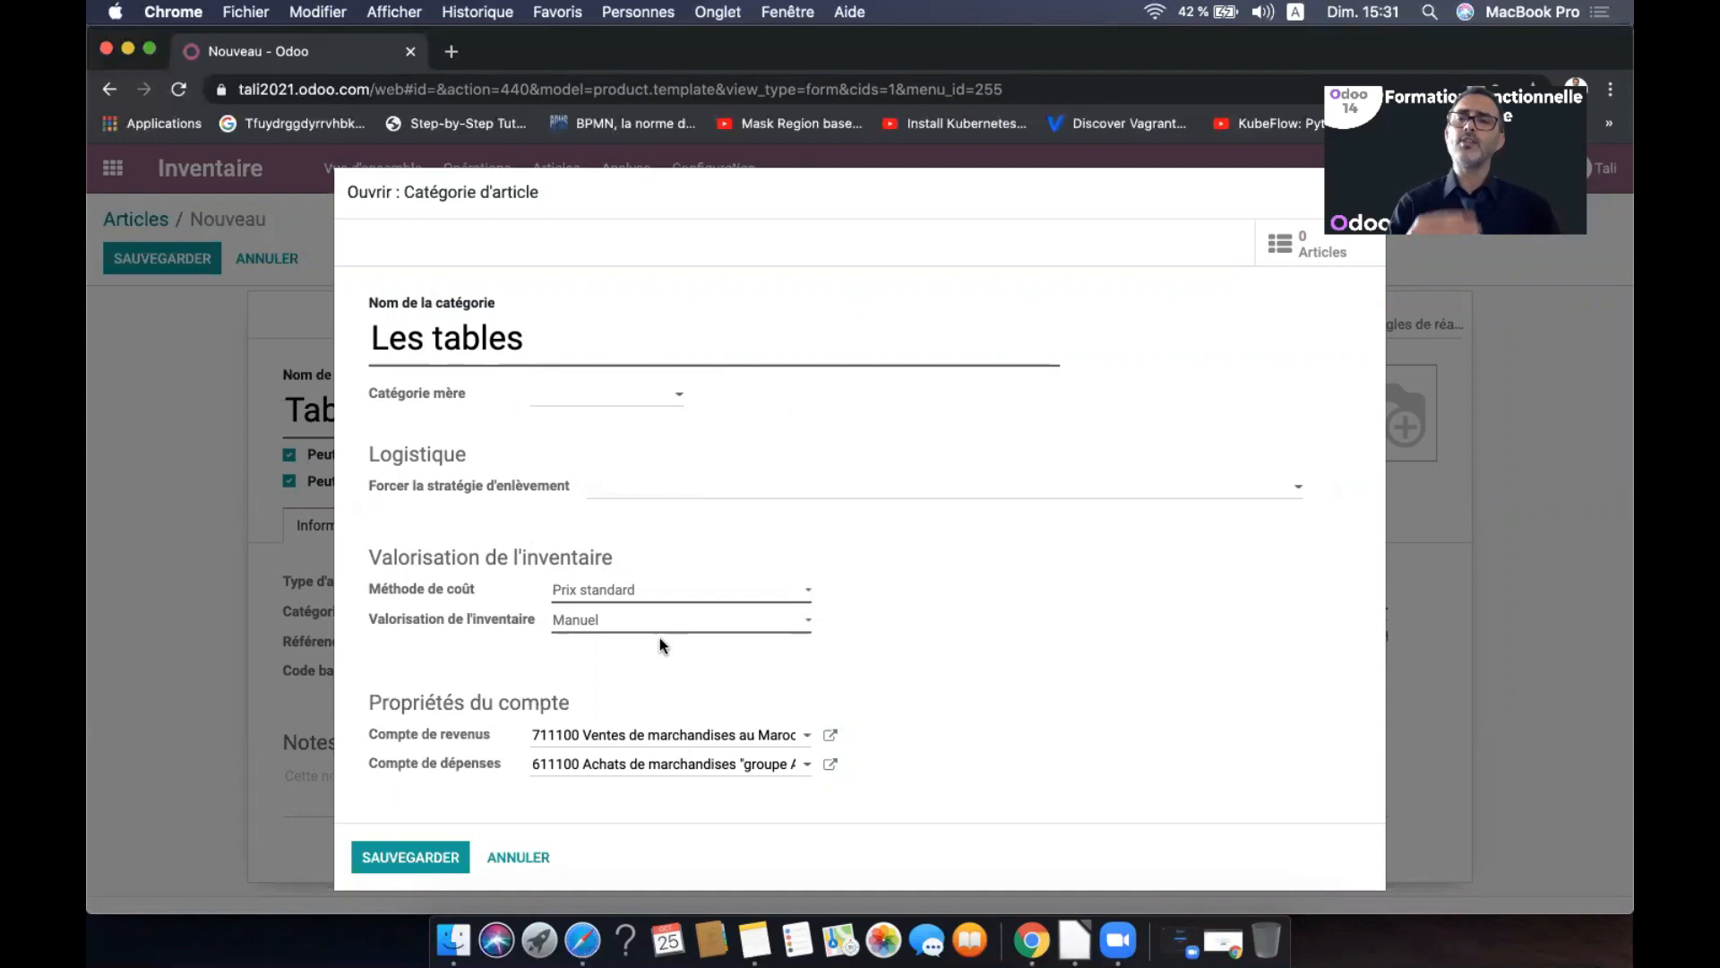
click(515, 856)
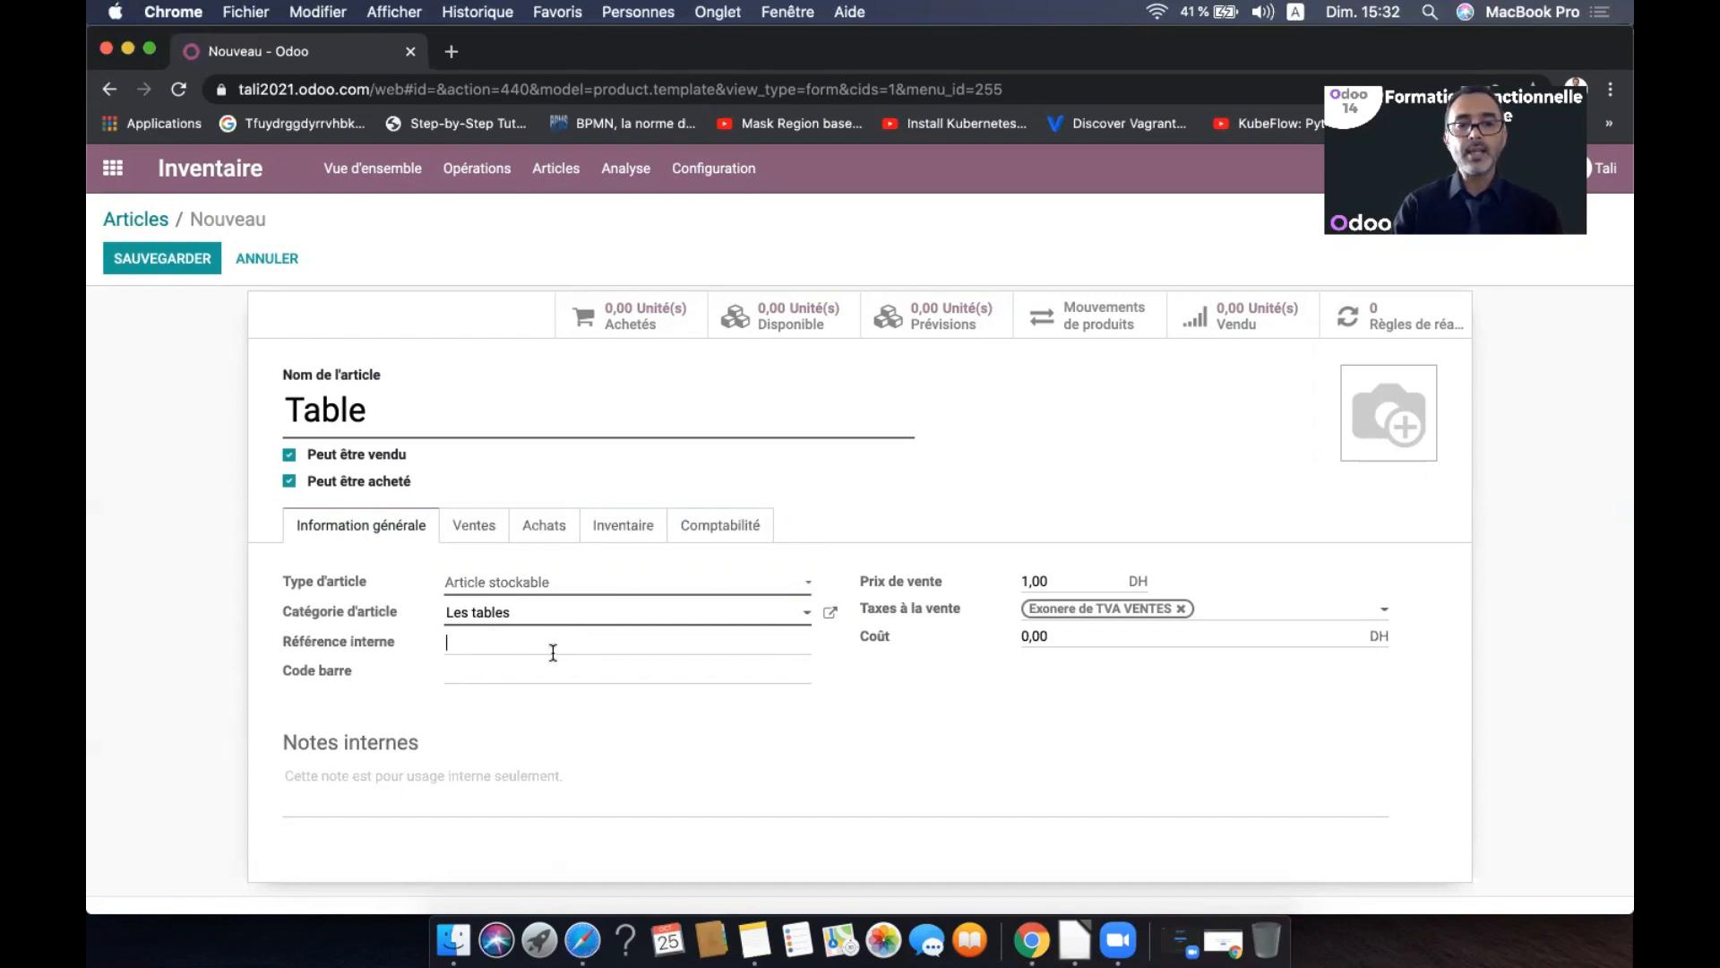
click(799, 652)
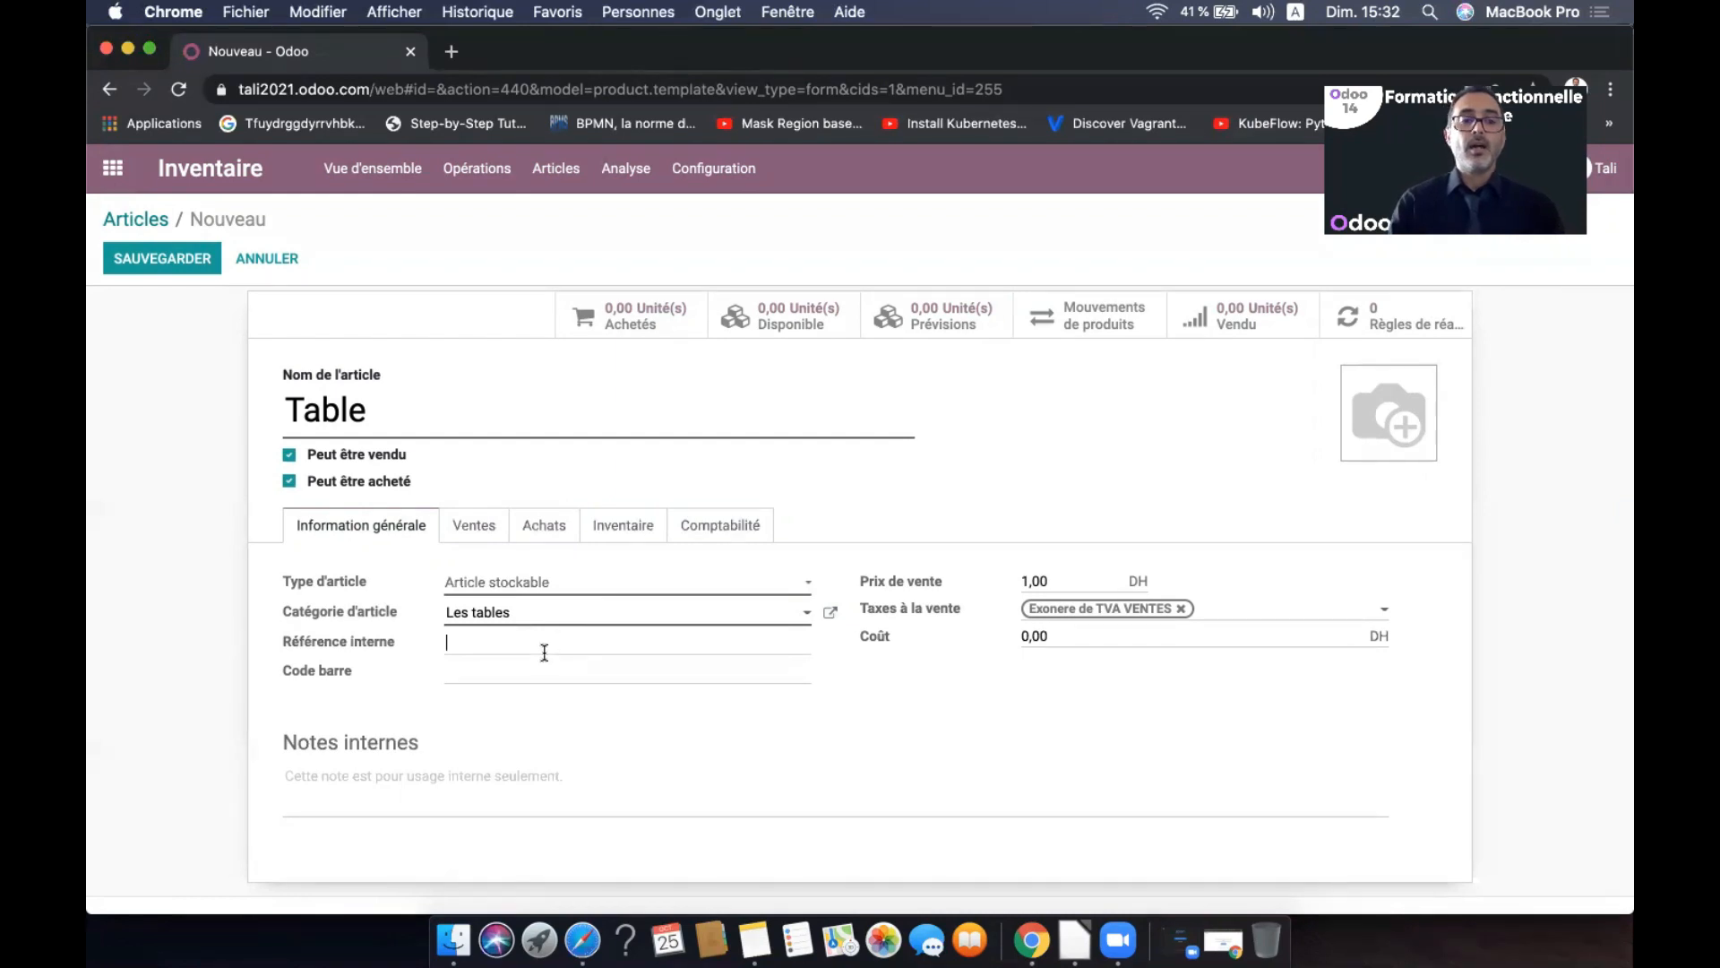
click(526, 672)
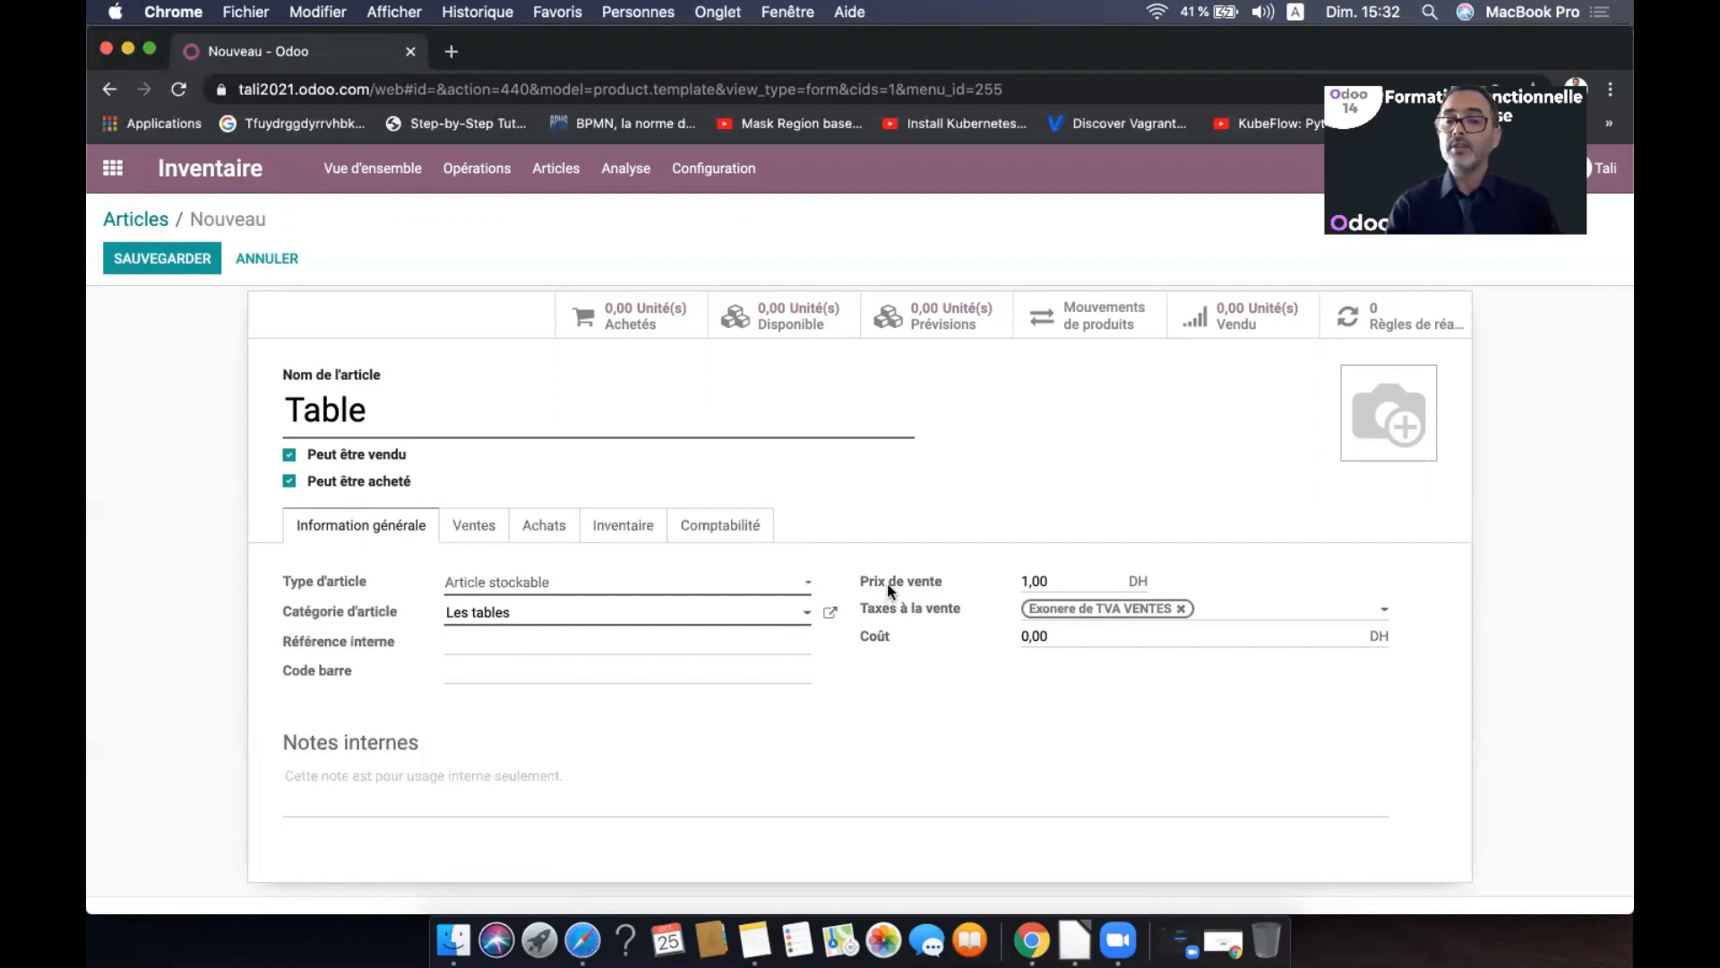
Set the article's sale price to 200 DH and replace its sales tax with TVA 20% VENTES
click(1095, 580)
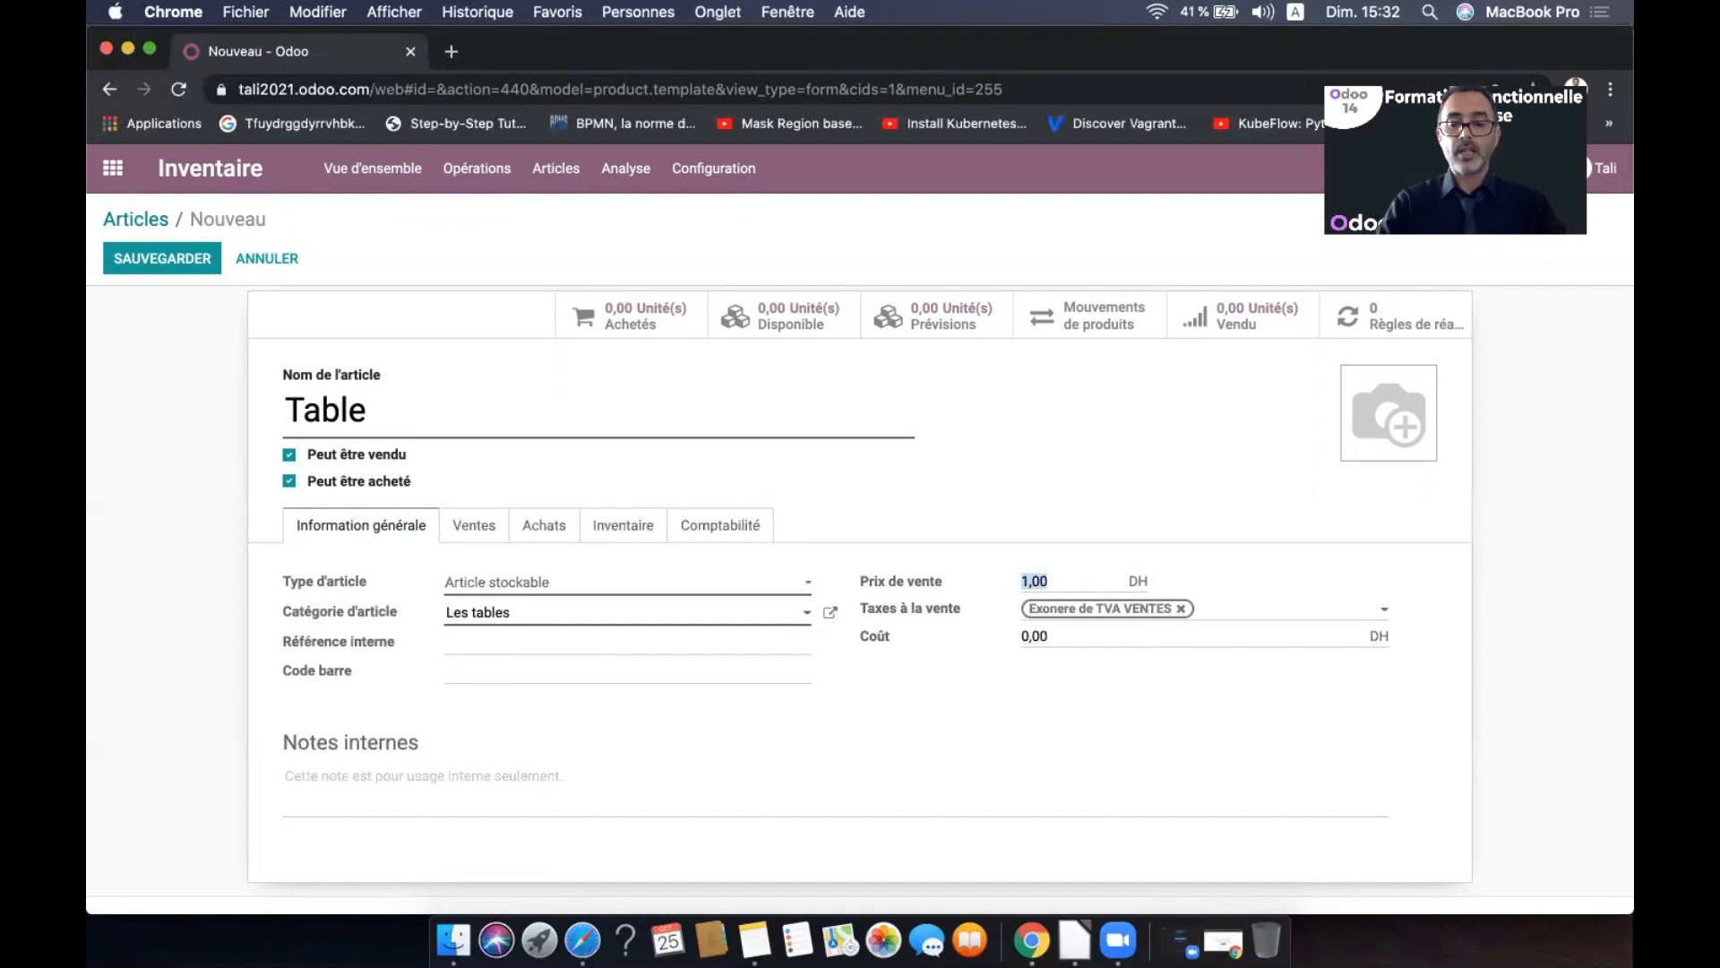
text(200)
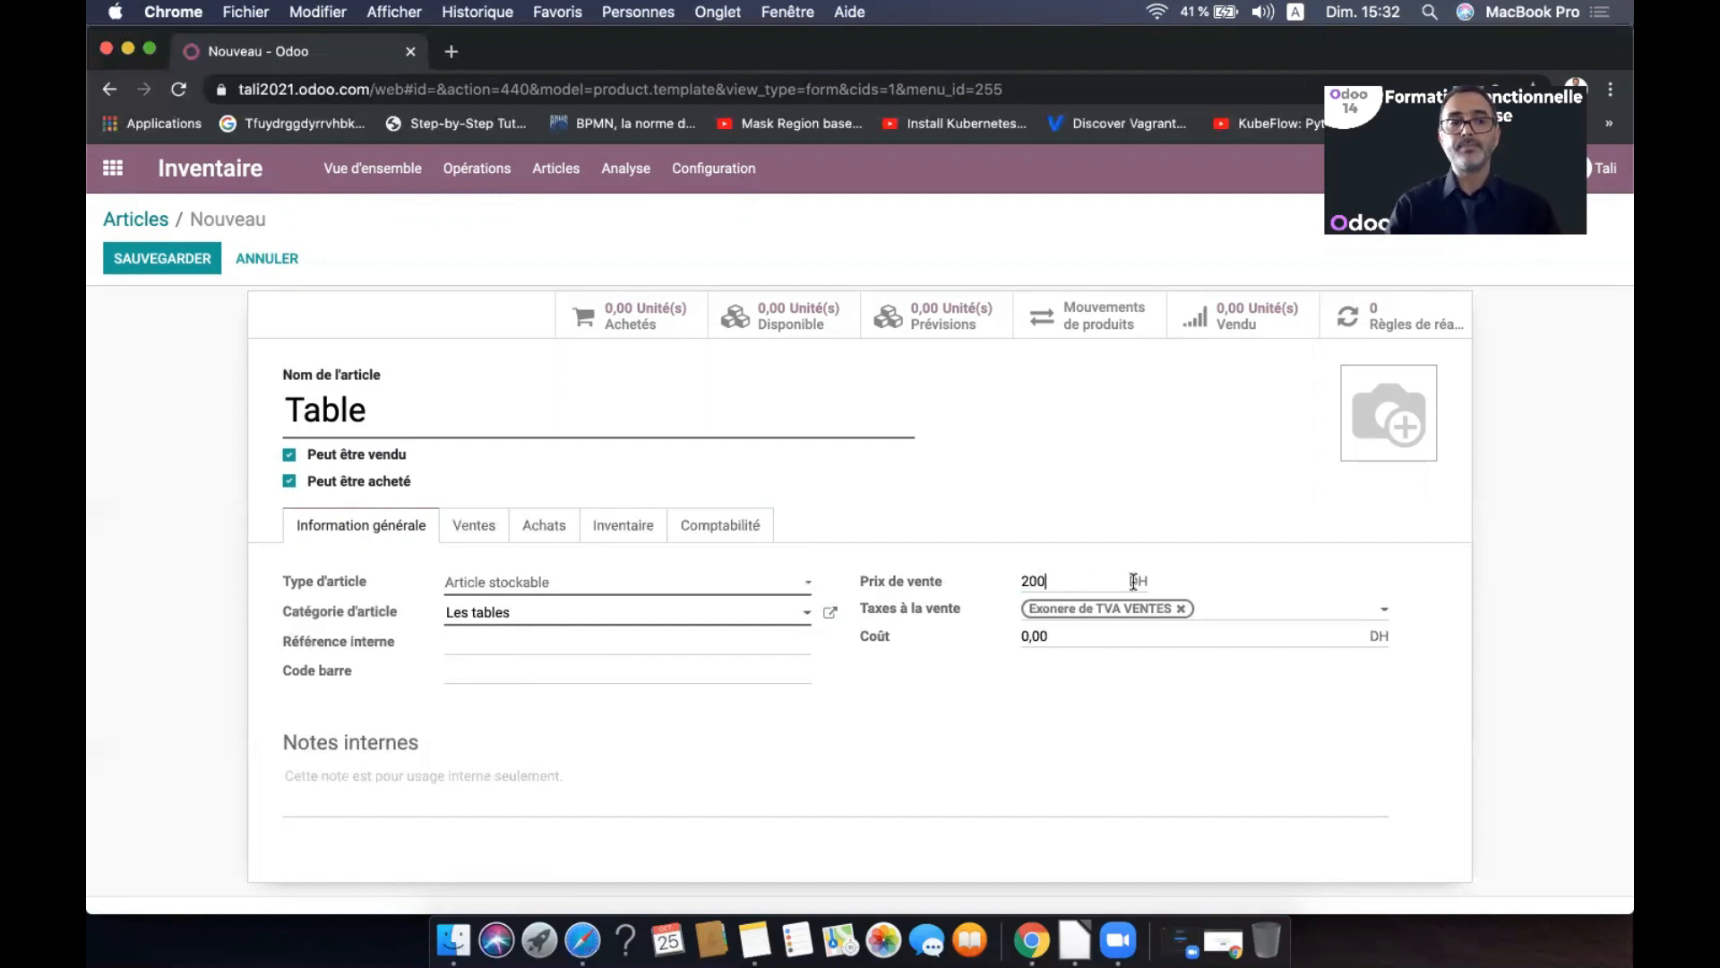
click(1180, 610)
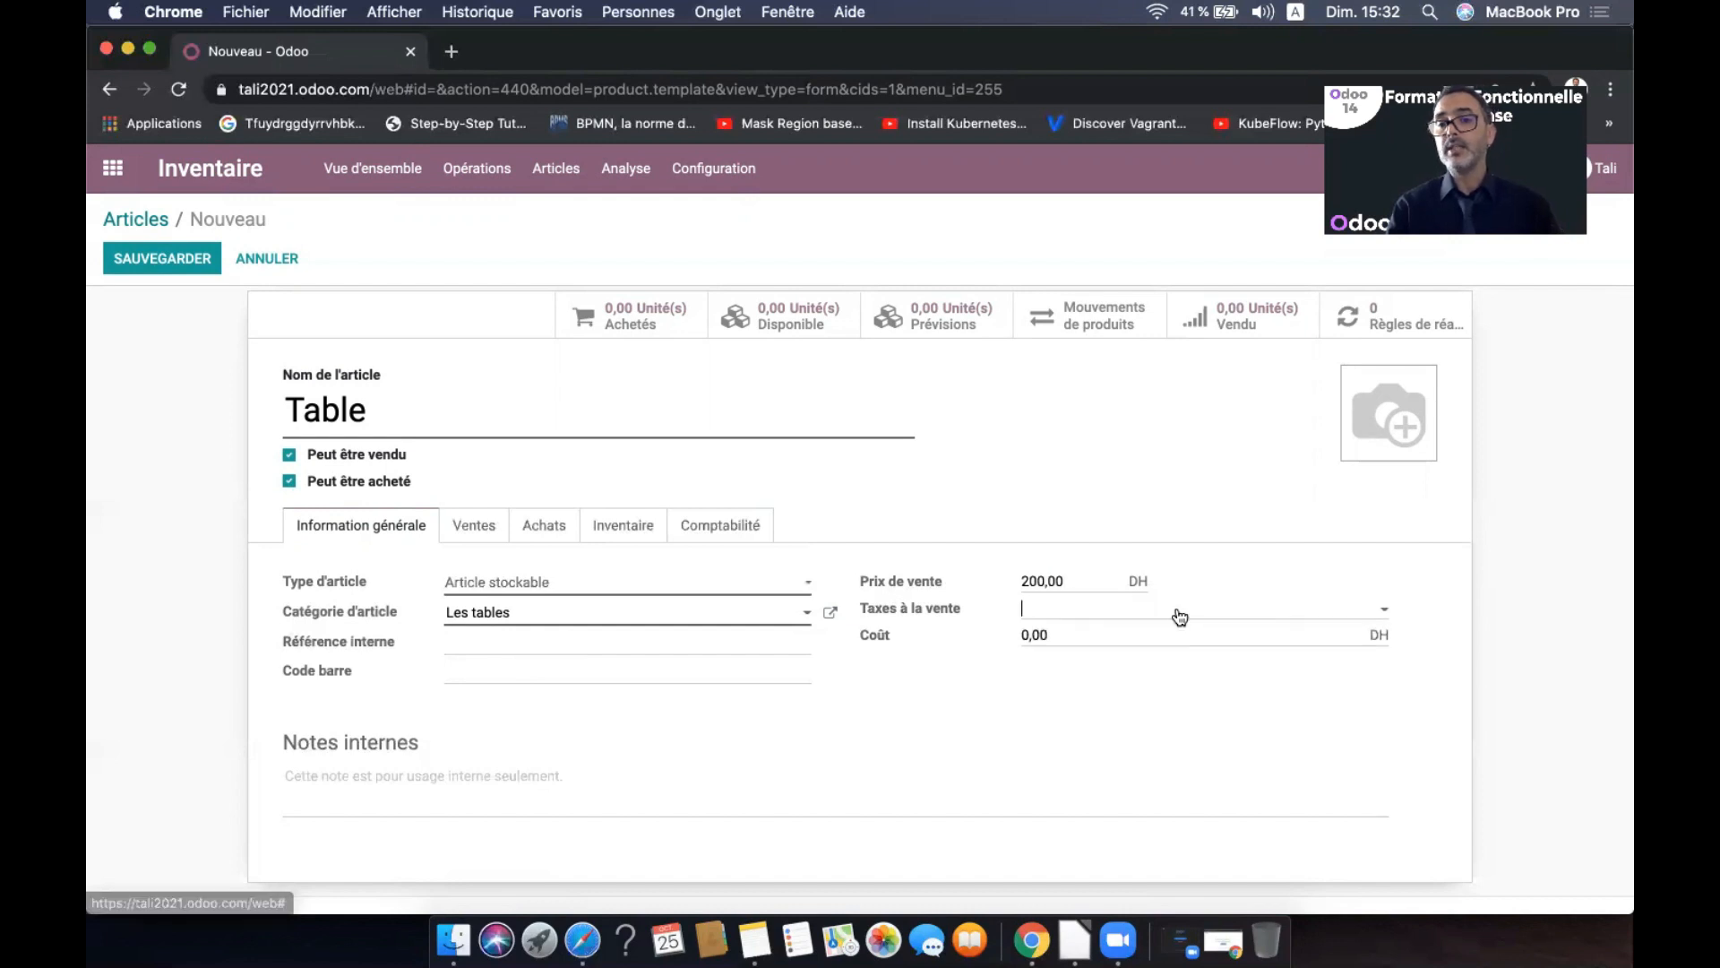
click(1180, 614)
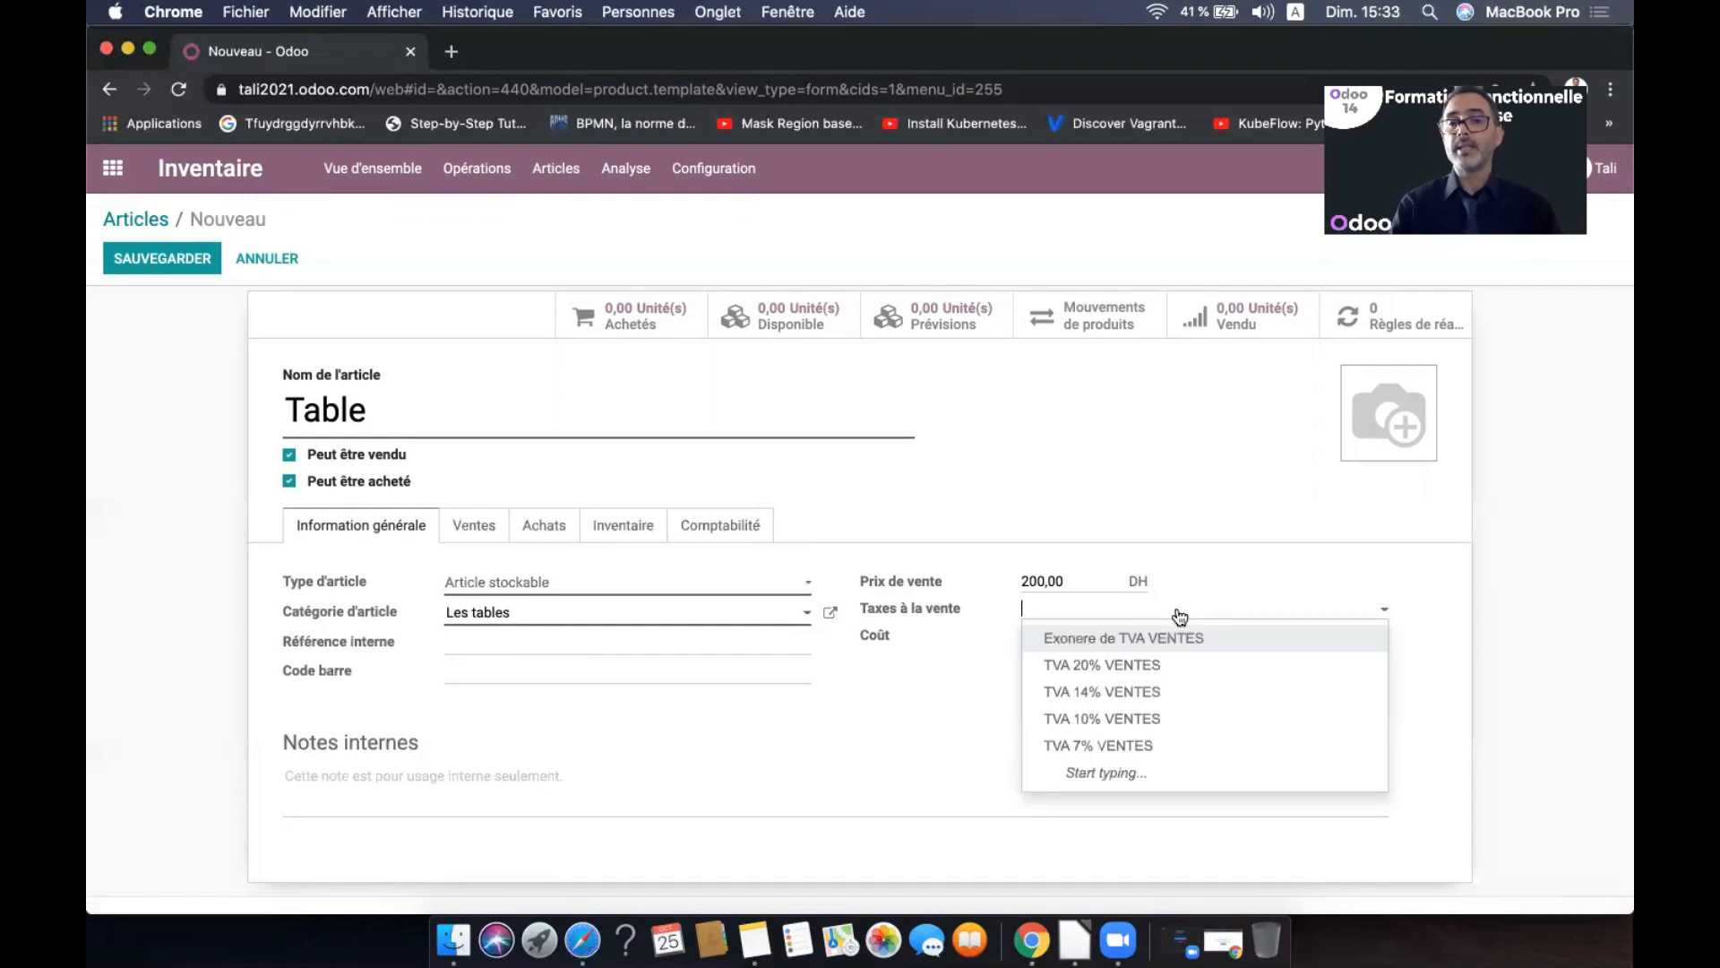
click(1171, 666)
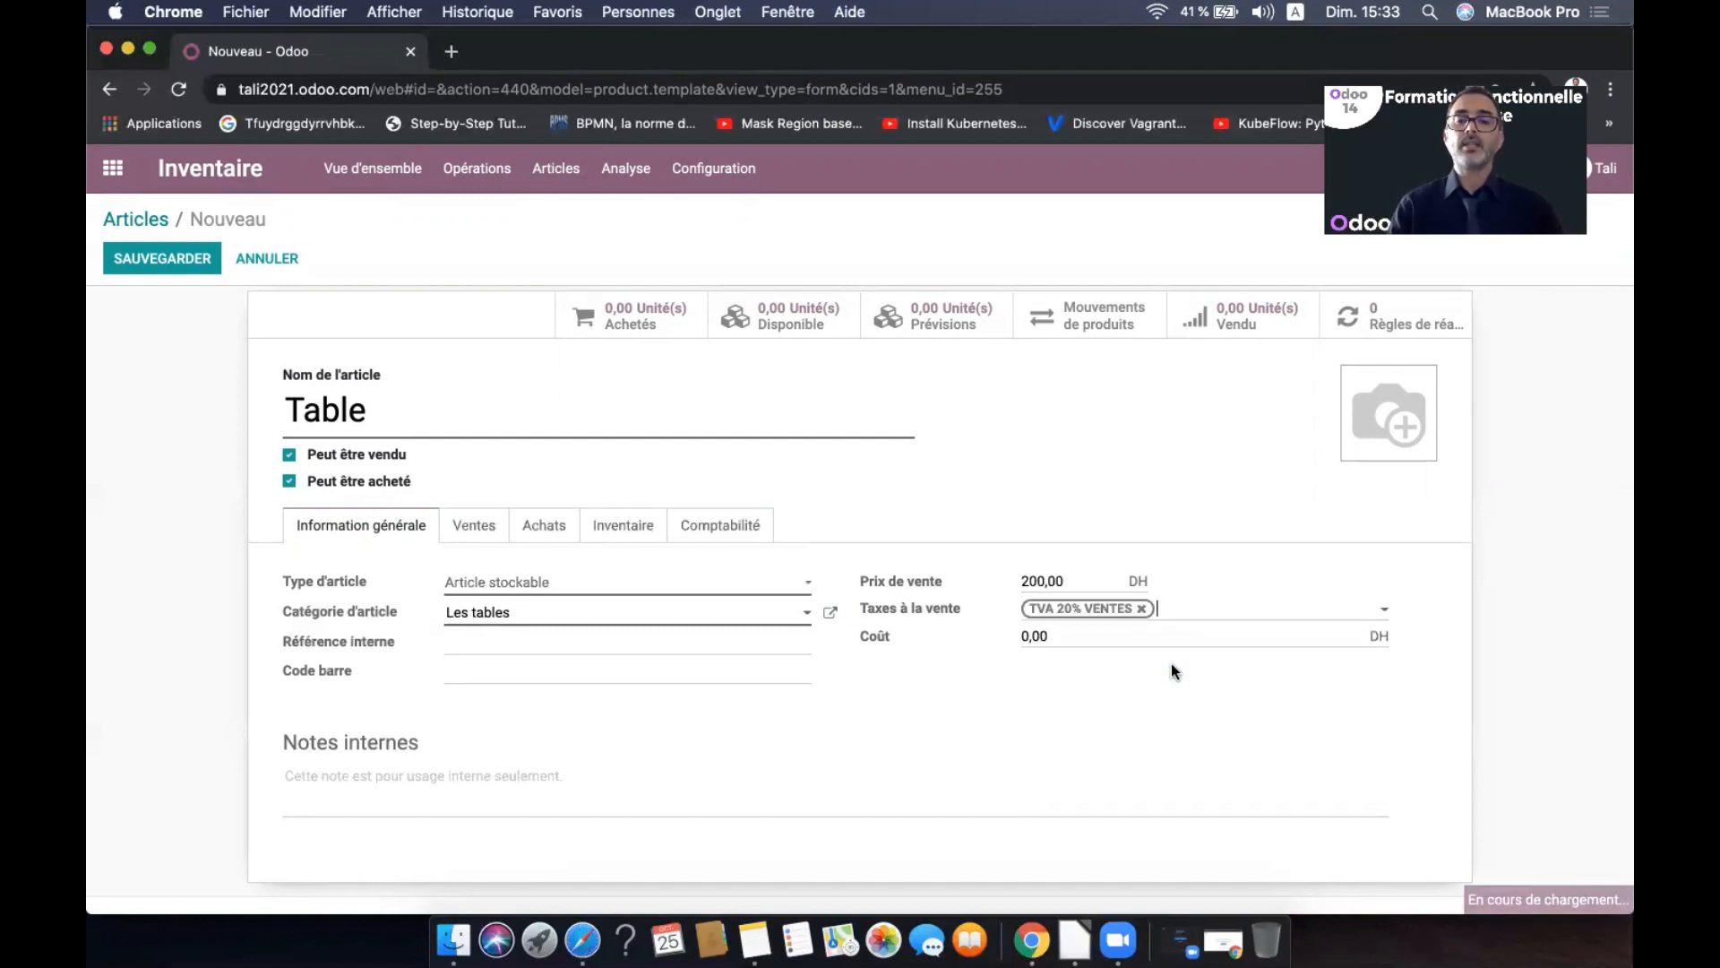
Set the Table article's cost to 150 DH
double_click(1080, 632)
text(1)
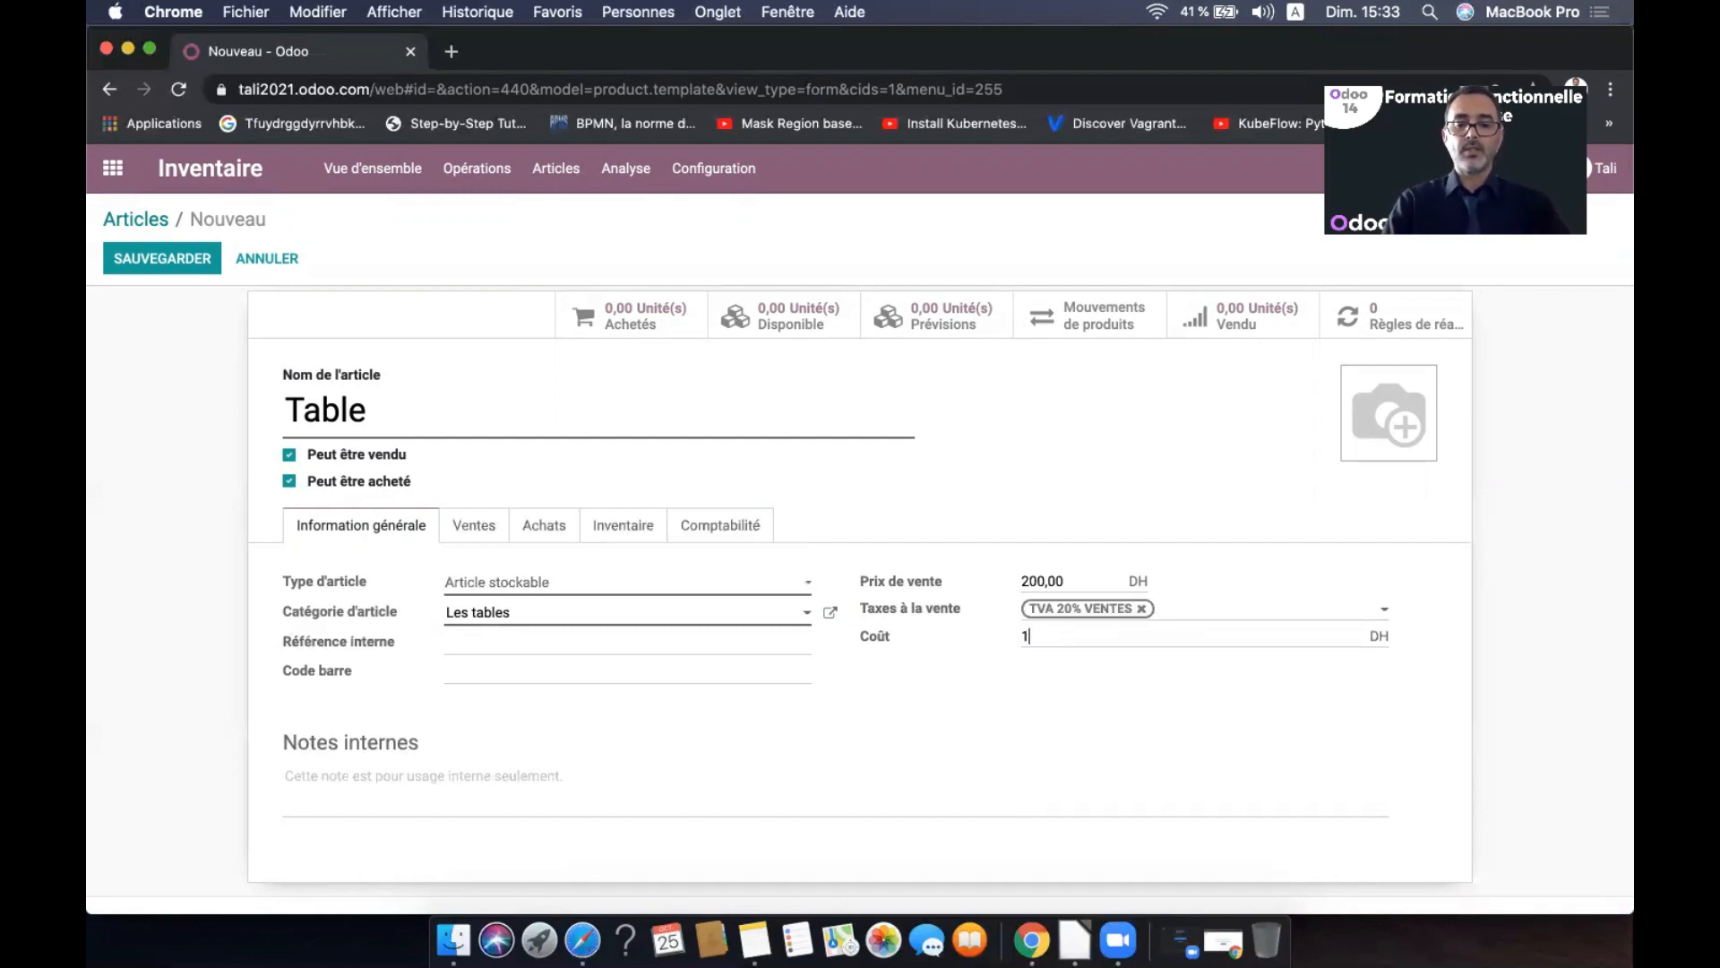
text(50)
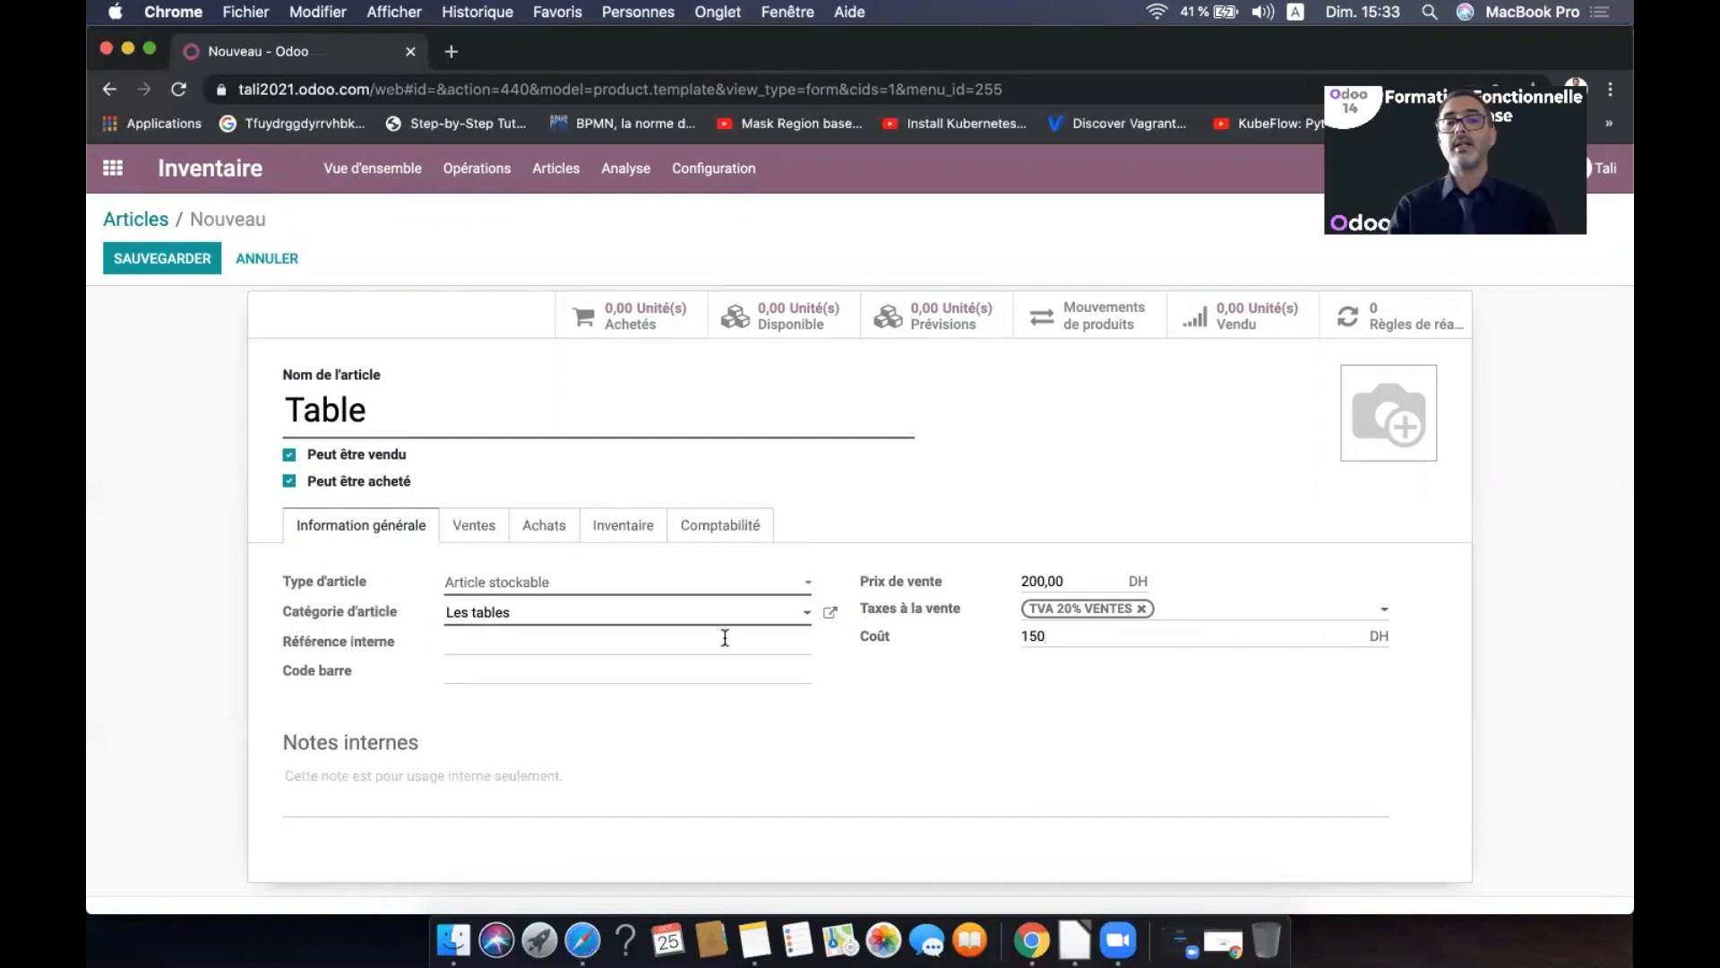
Set the article's invoicing policy in its sales settings to Quantités commandées
click(464, 534)
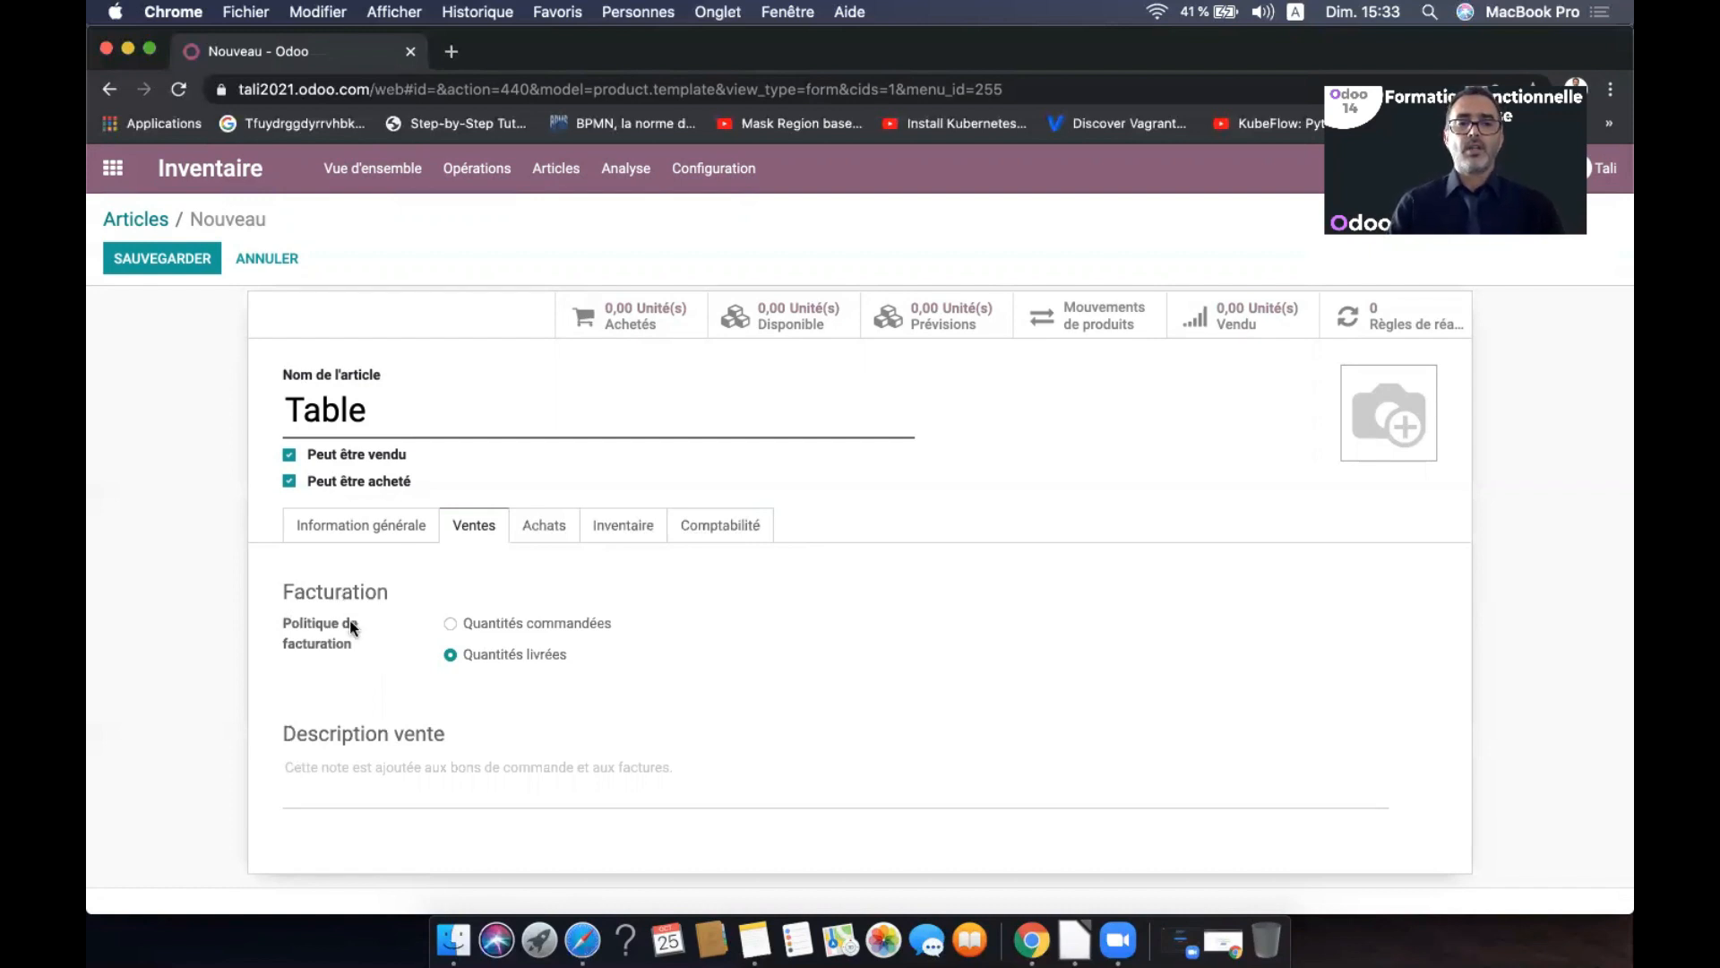
mouse_move(396, 629)
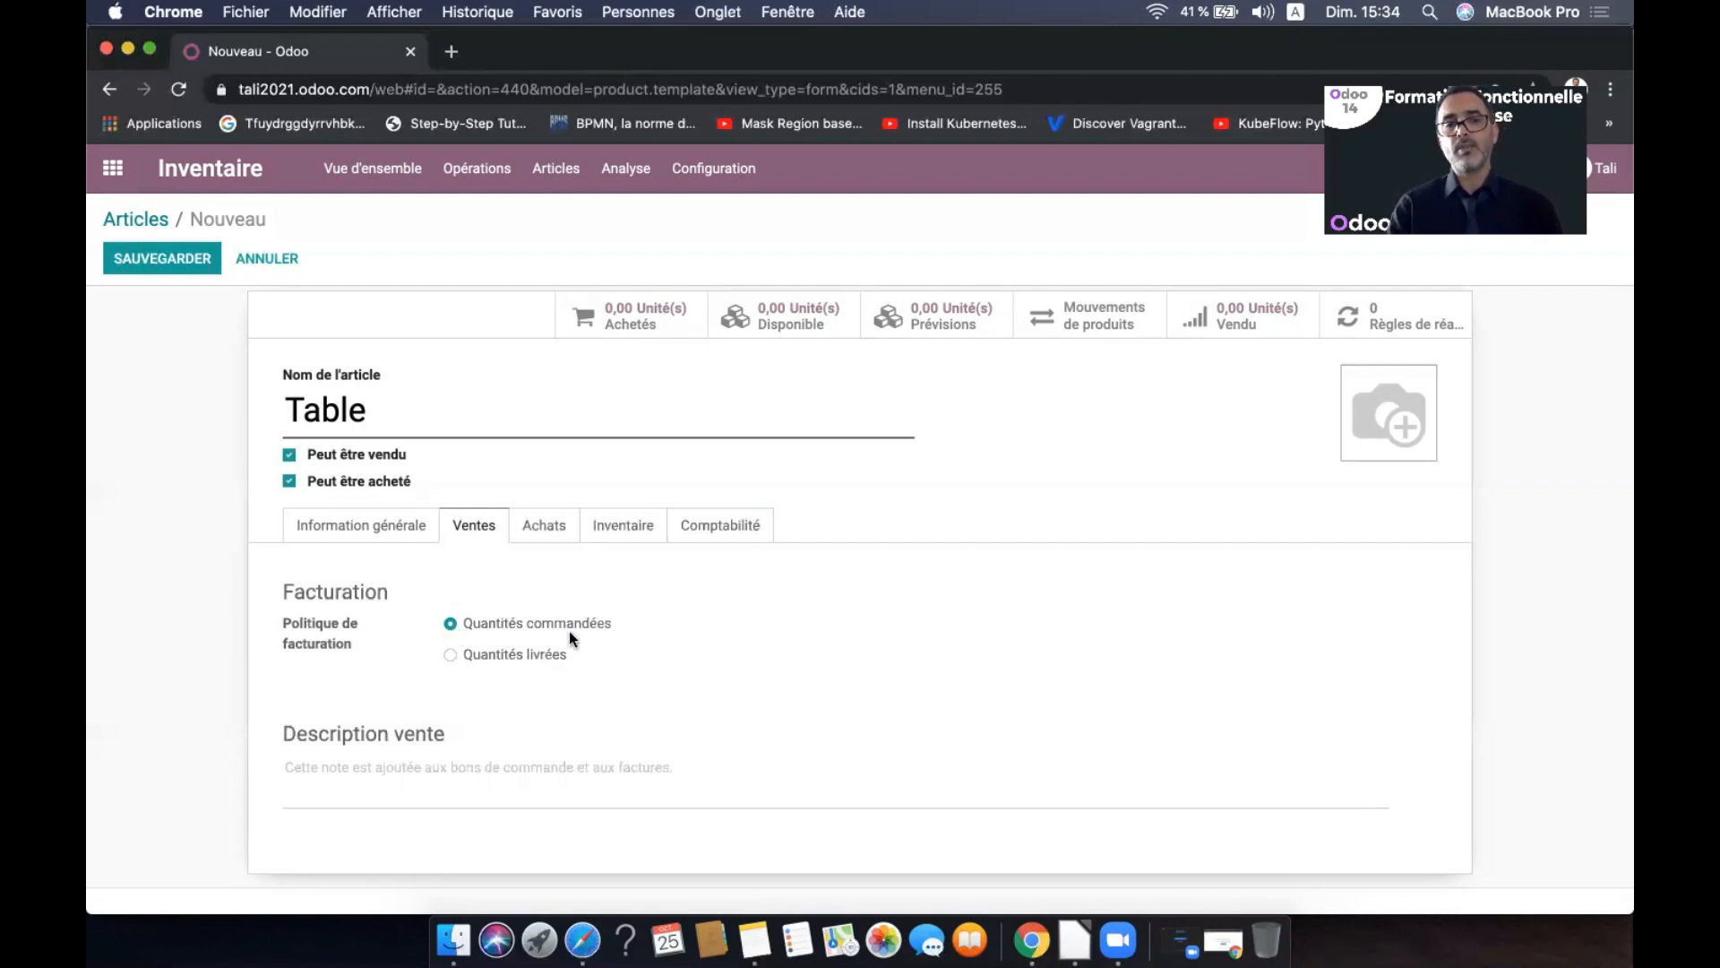
In the purchase settings, replace the supplier tax with TVA 20% ACHATS and set the control policy to Sur les quantités commandés
click(551, 529)
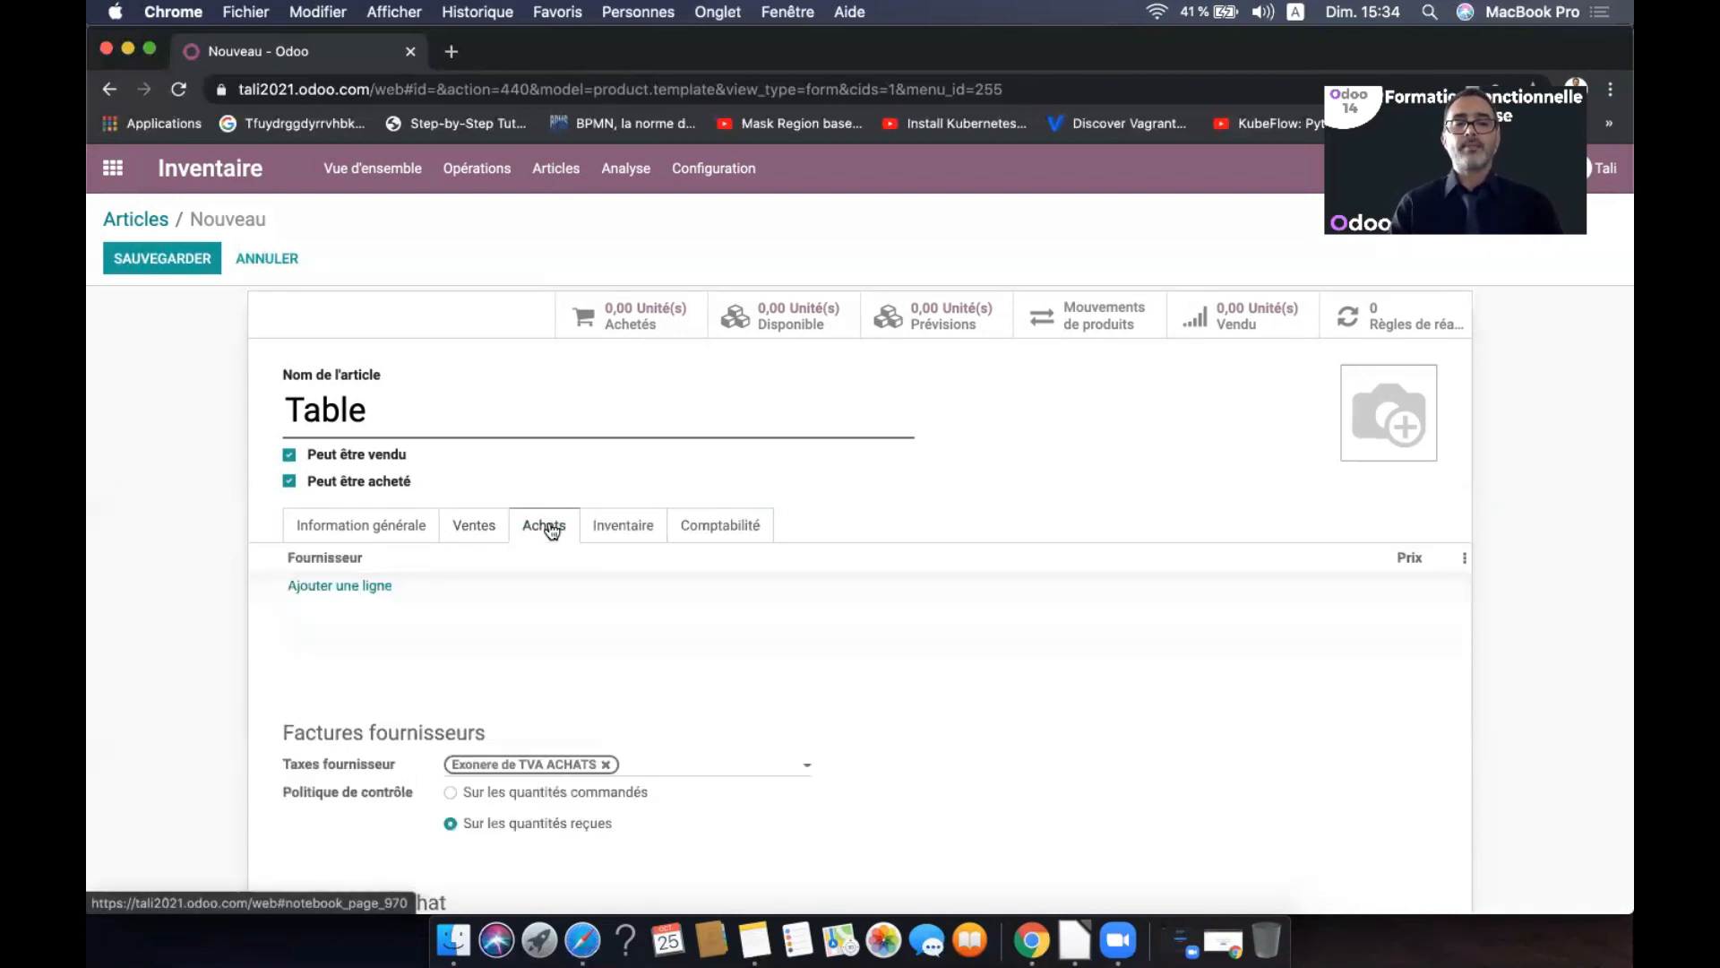
scroll(771, 657, down, 4)
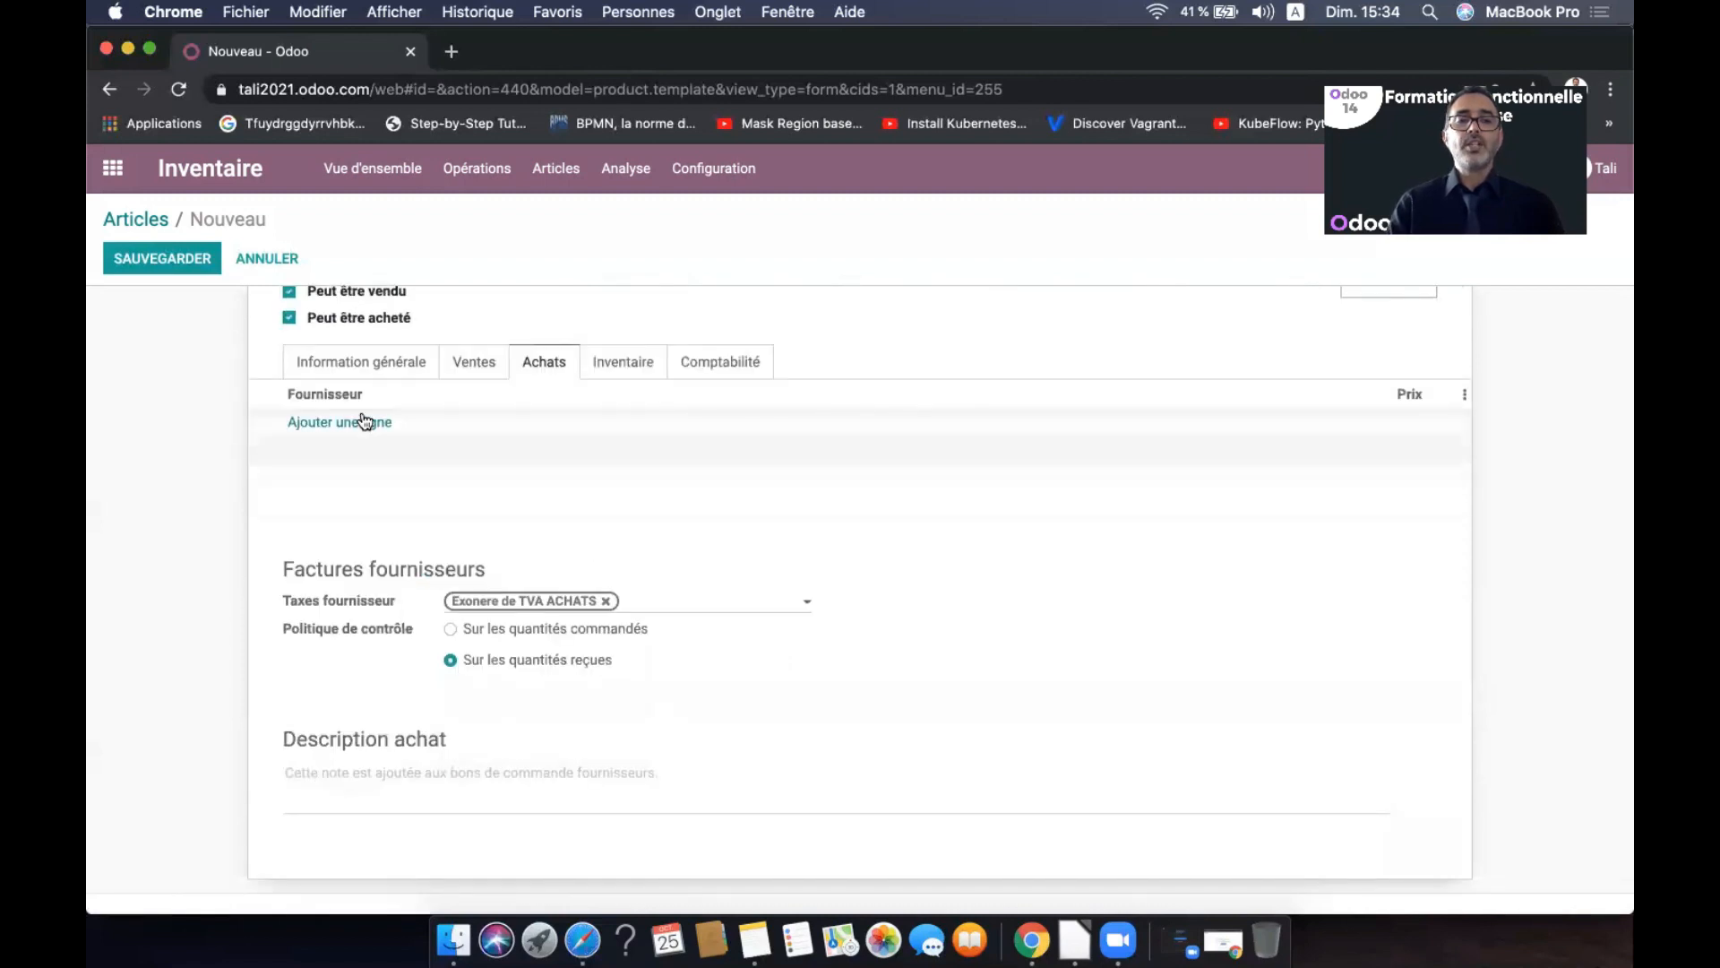
mouse_move(372, 422)
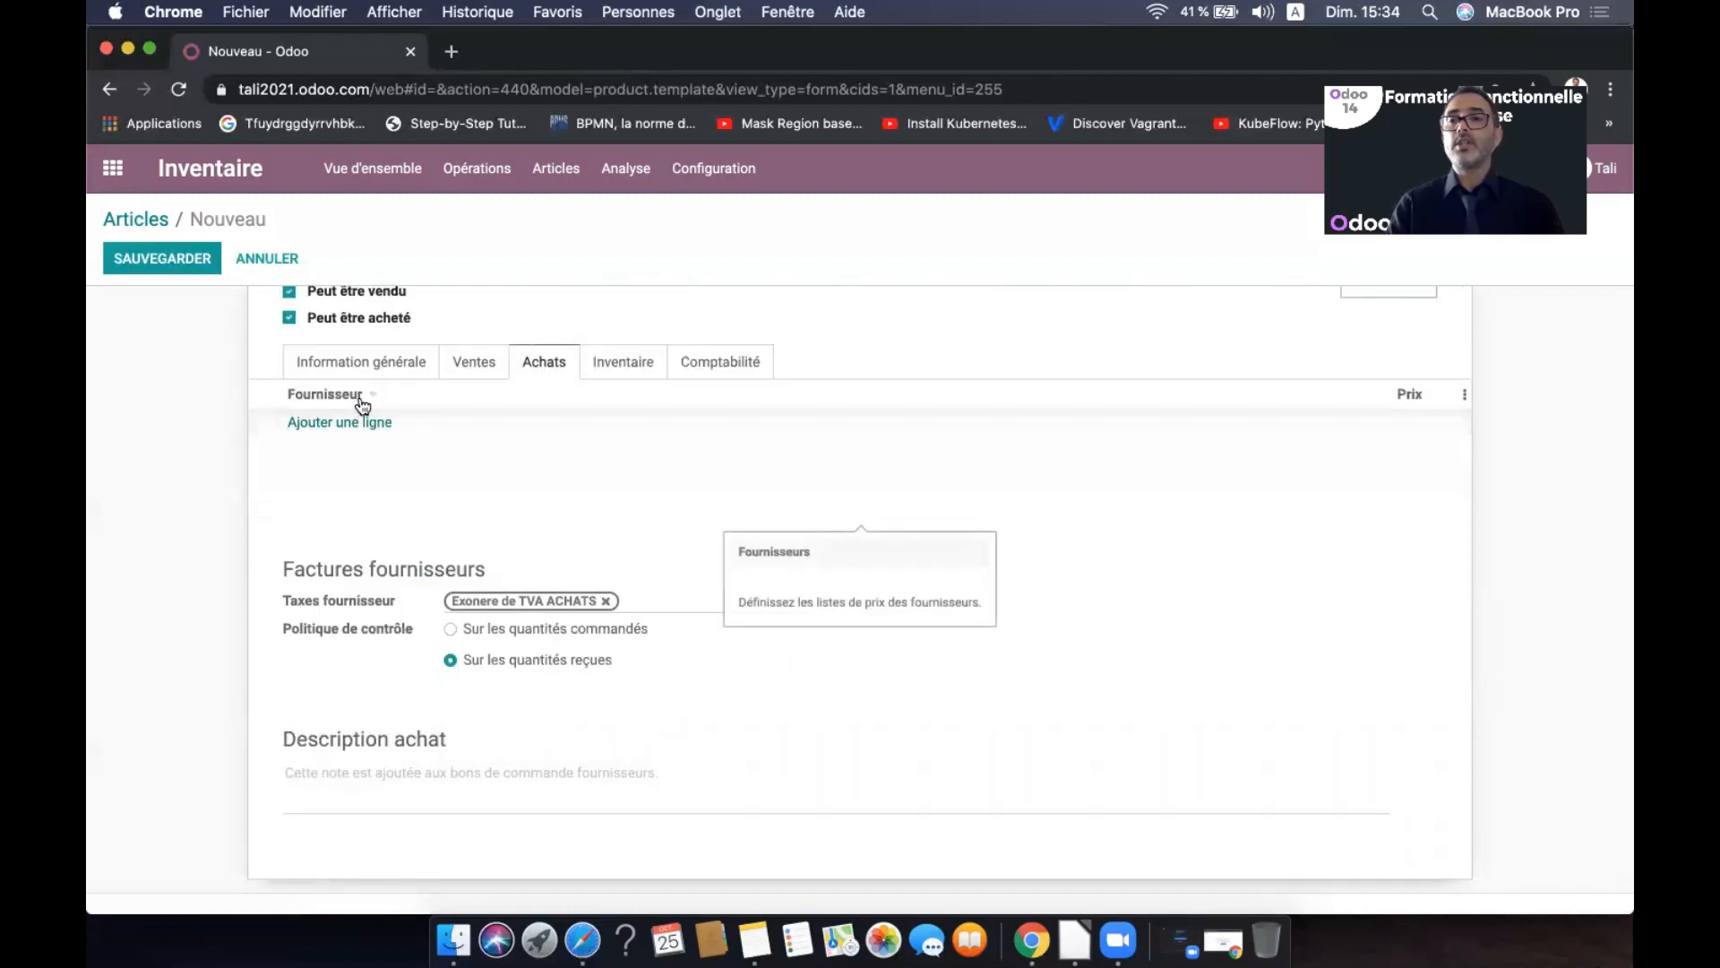
scroll(385, 453, up, 5)
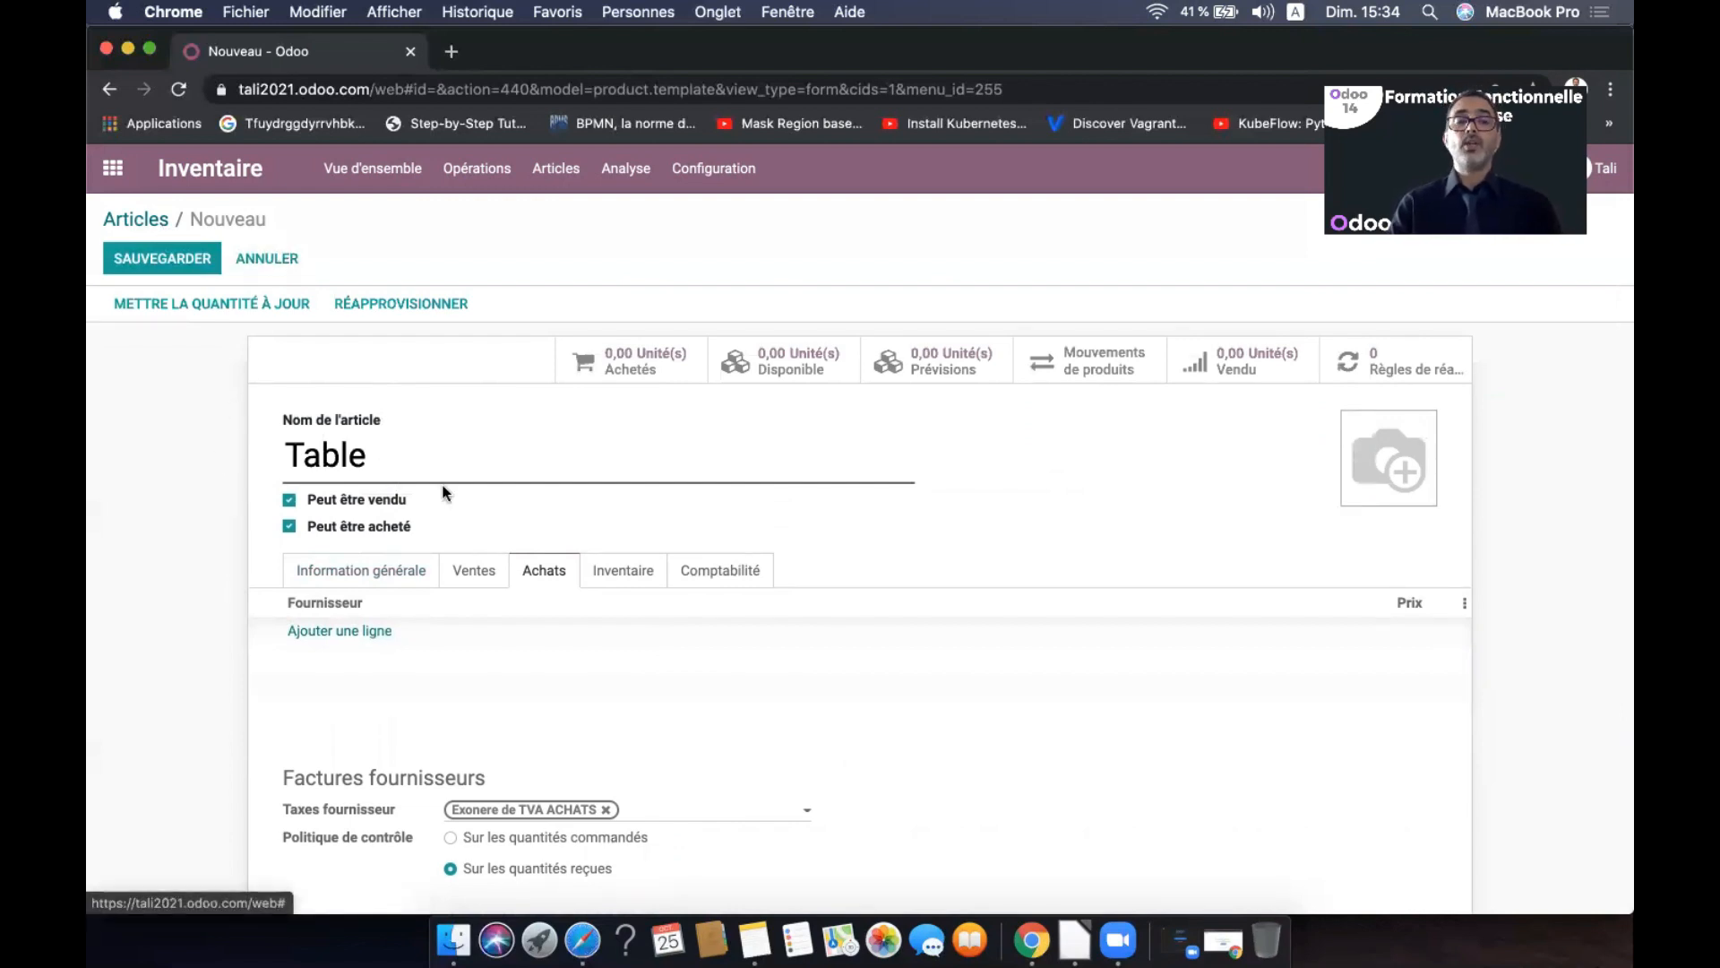
mouse_move(348, 619)
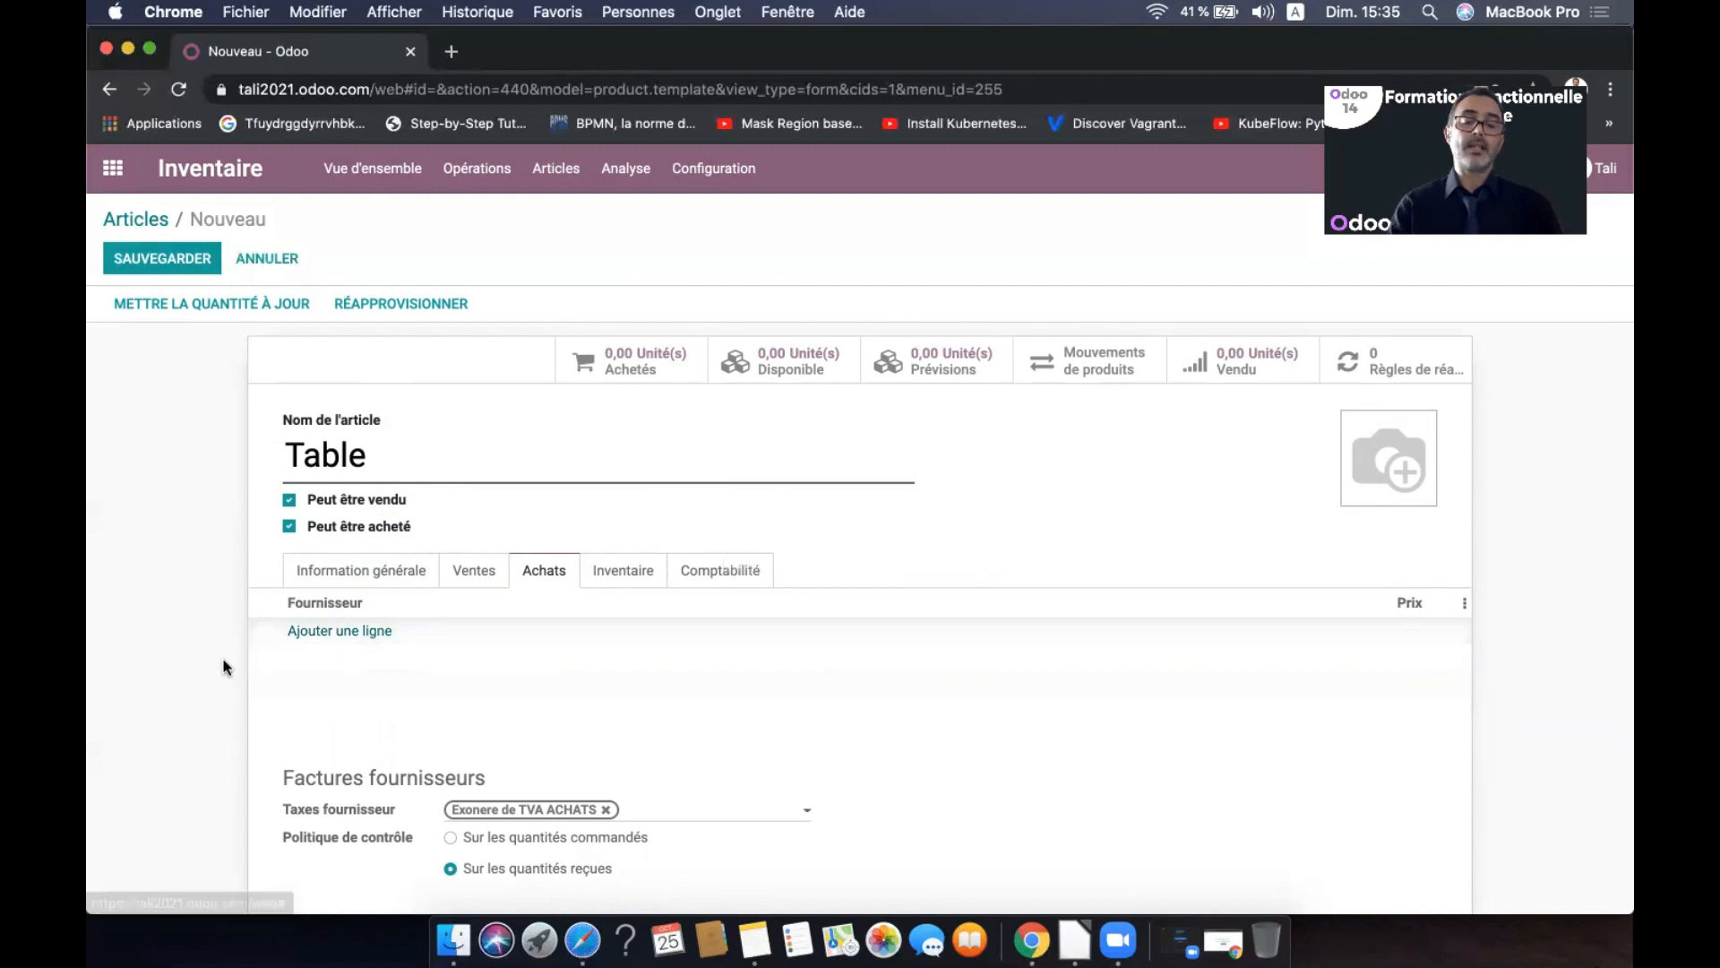
scroll(224, 666, down, 3)
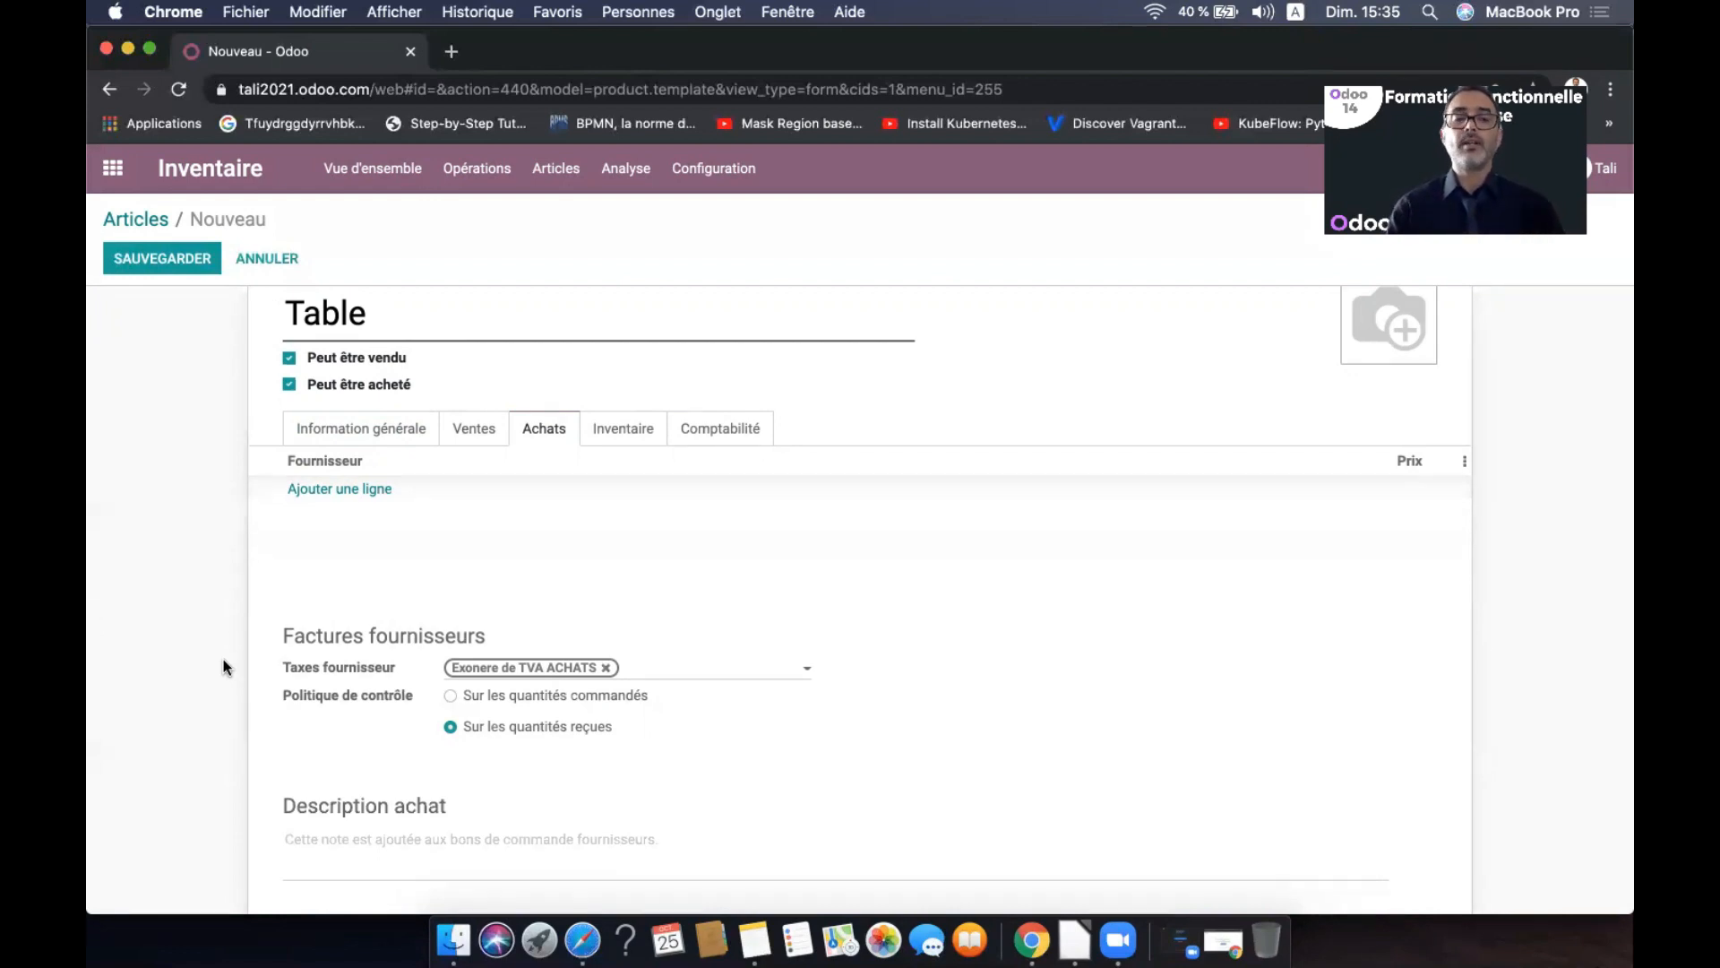
scroll(223, 659, up, 2)
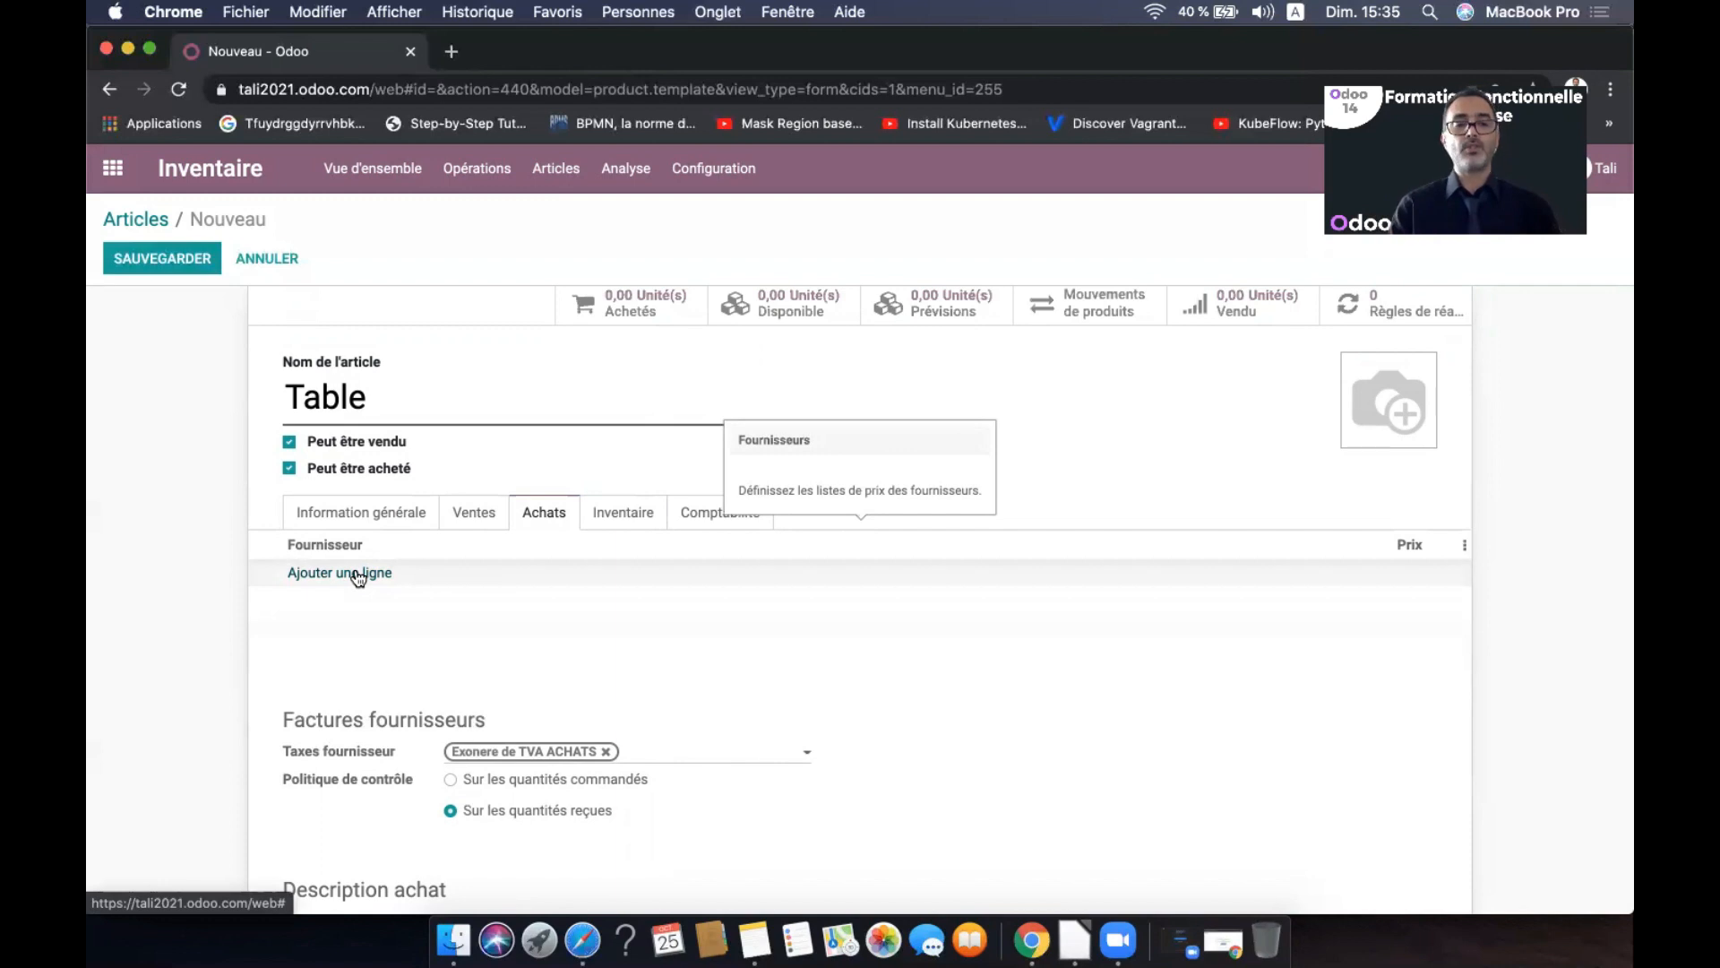
scroll(159, 665, down, 3)
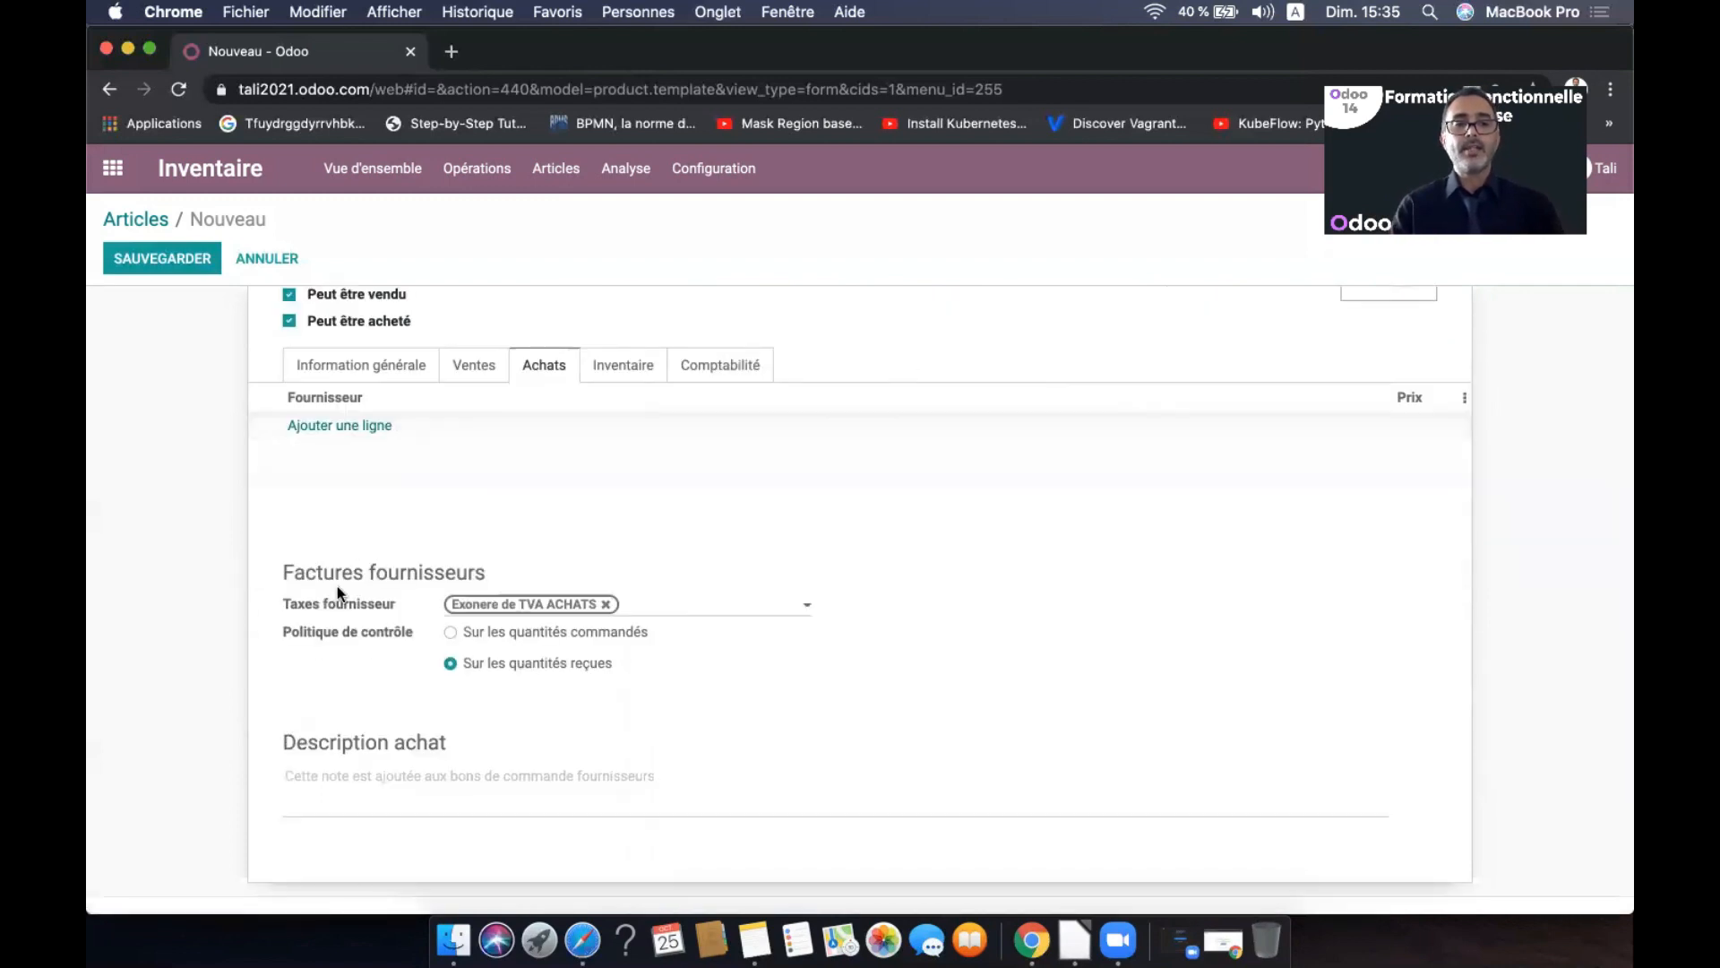
click(606, 603)
click(610, 609)
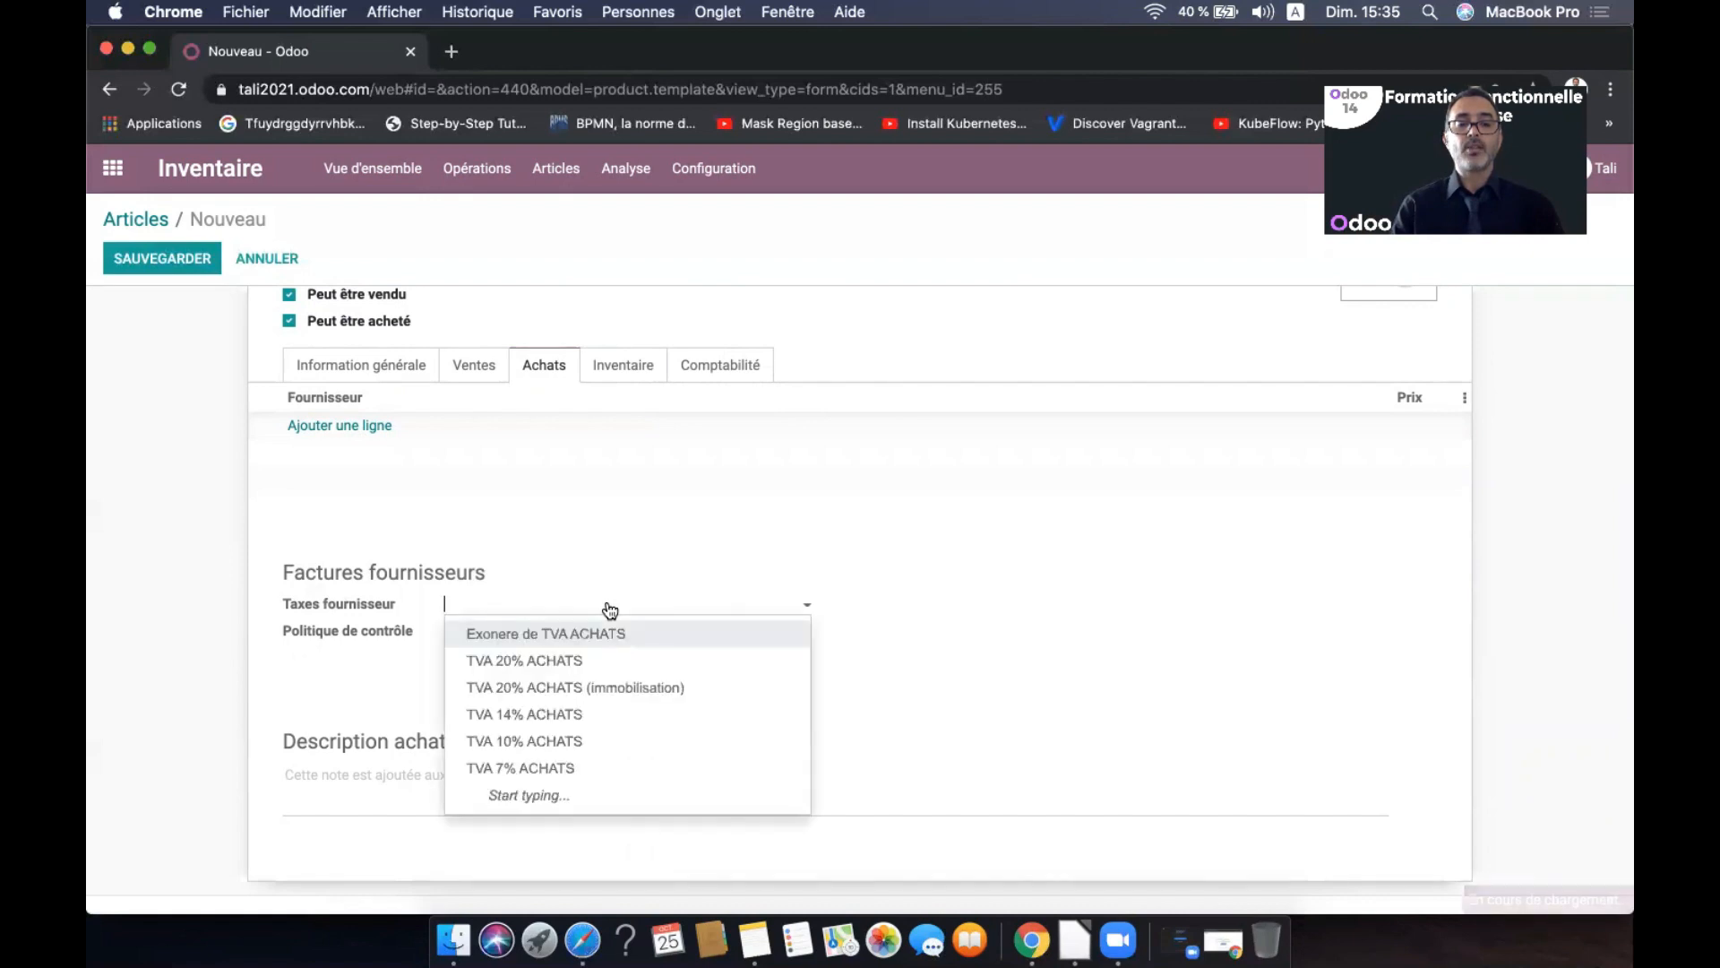
click(579, 667)
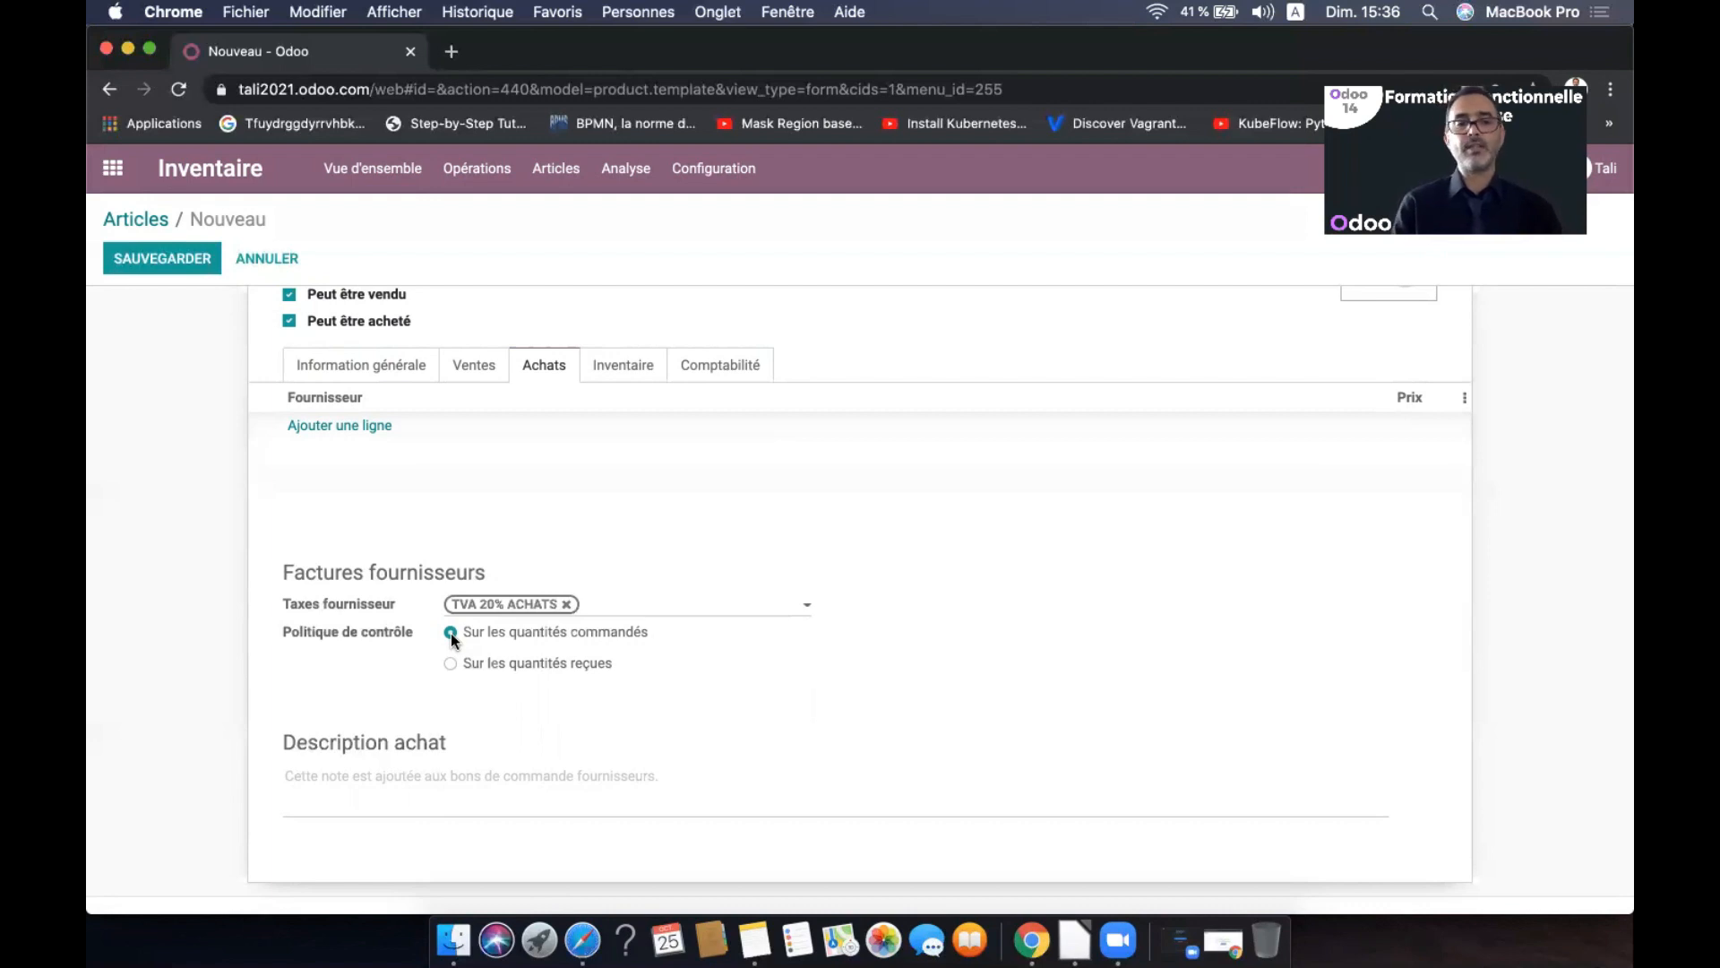
View the route diagram from the article's inventory settings, and return to the Table article in edit mode
scroll(768, 542, up, 3)
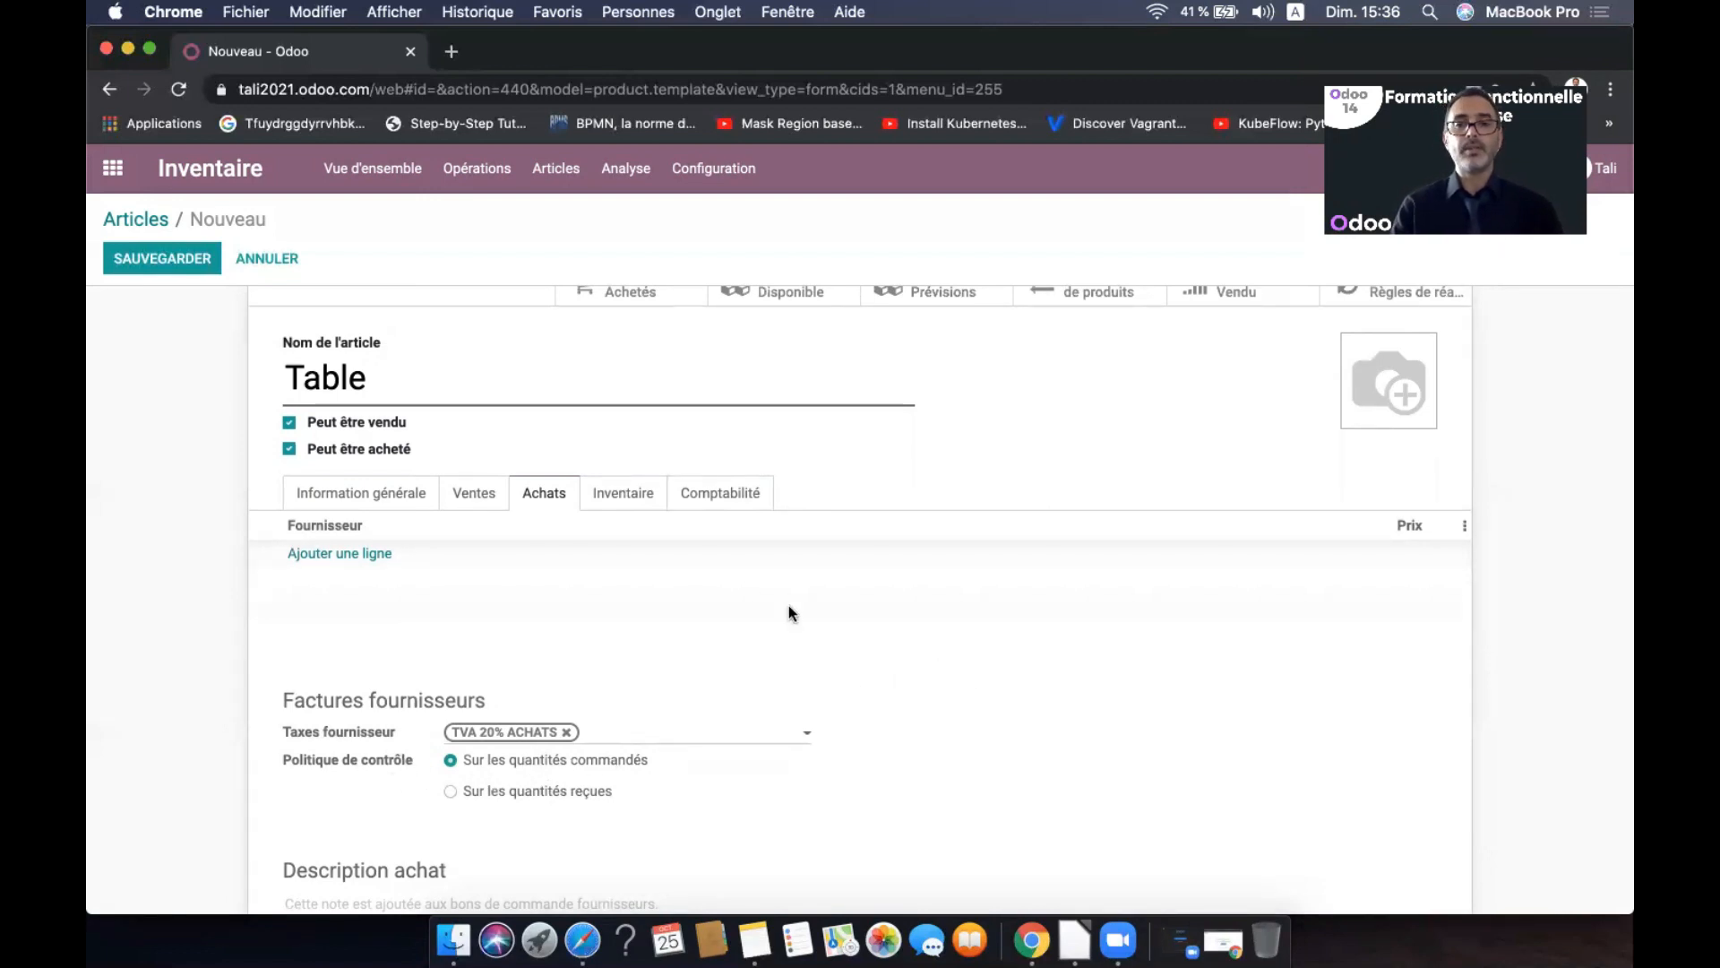
click(623, 497)
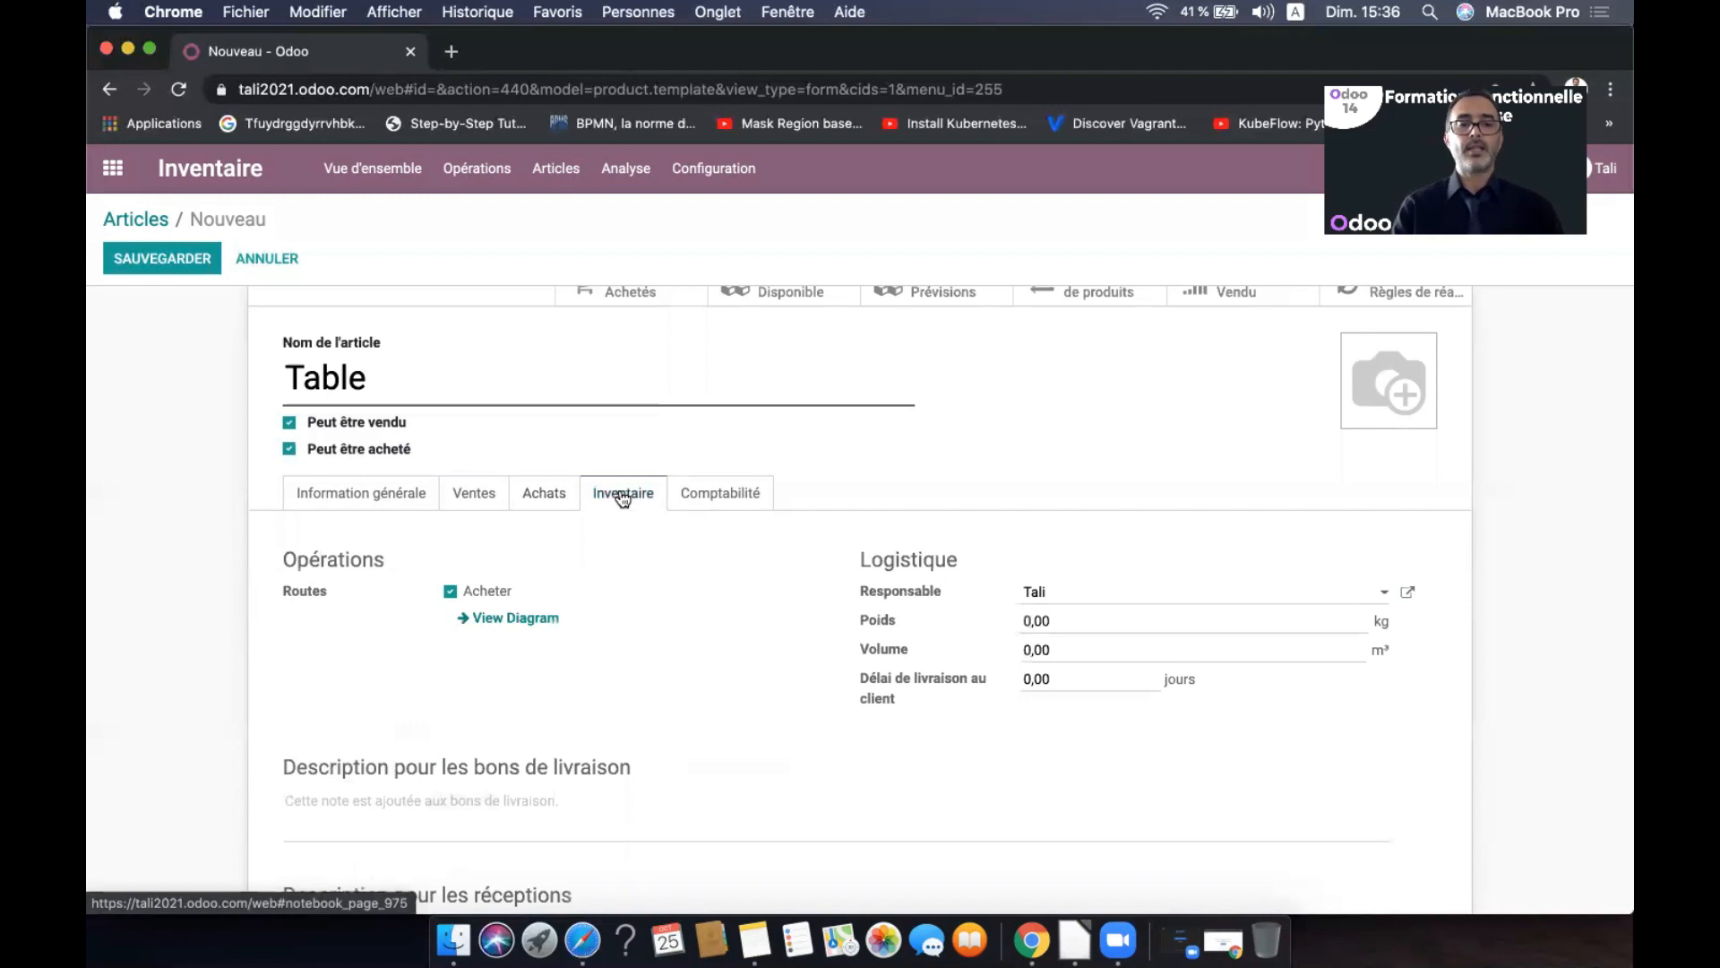
scroll(509, 680, down, 2)
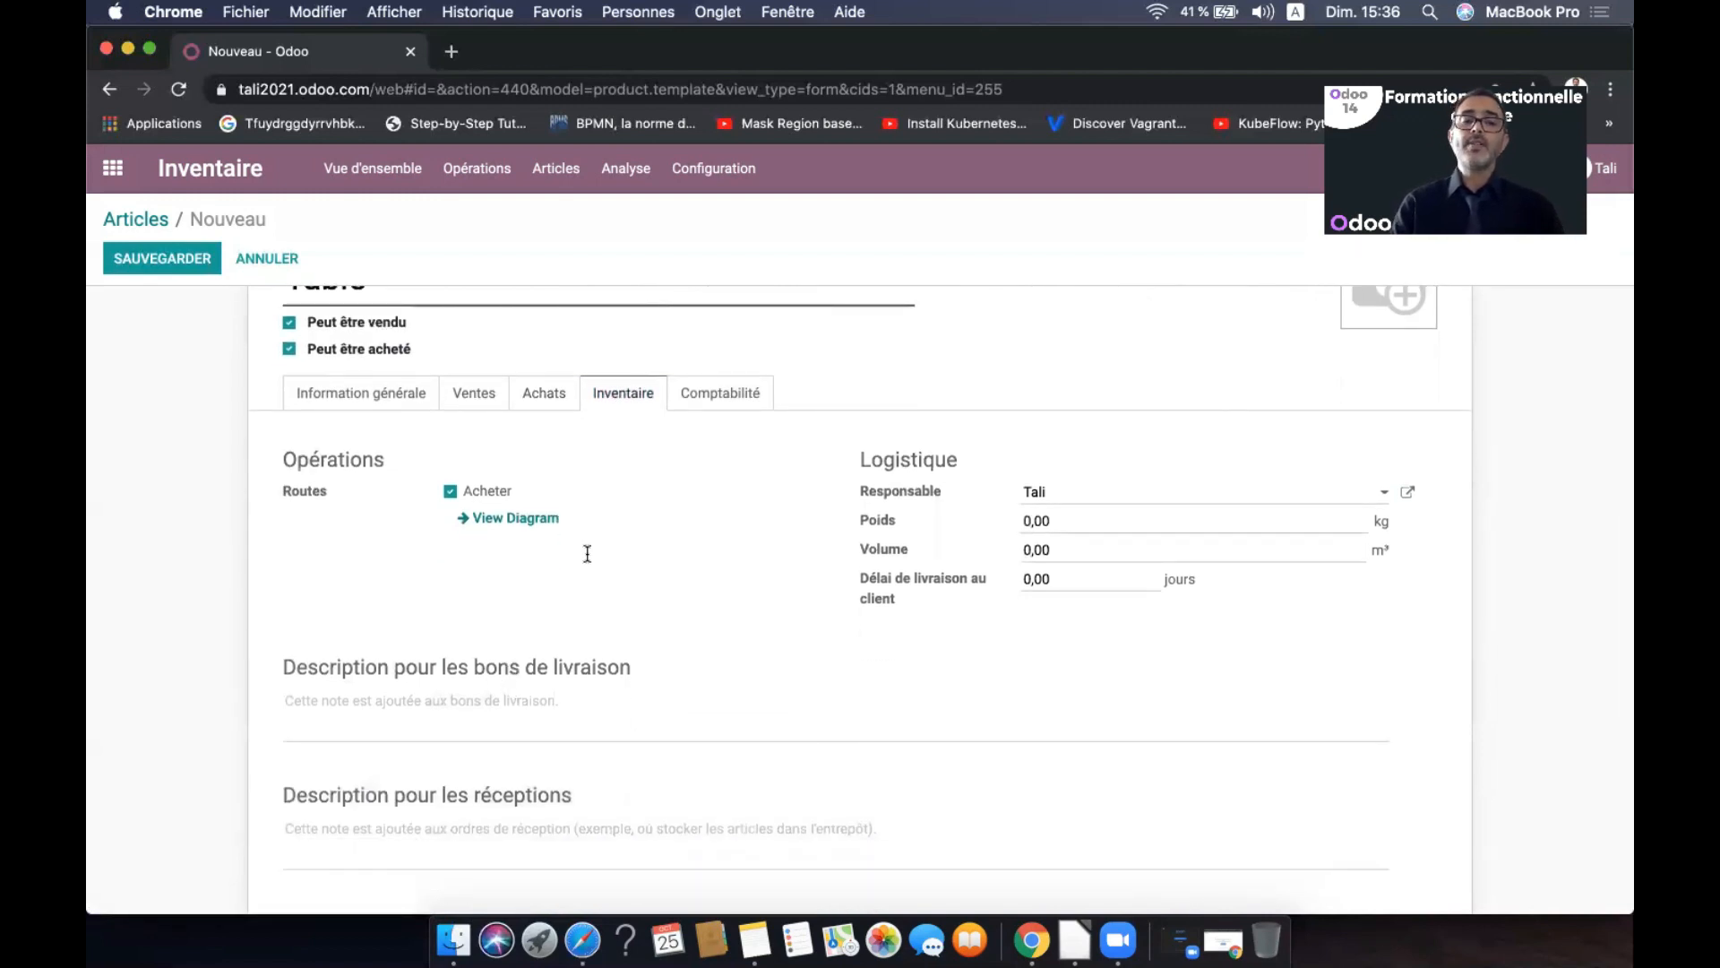
scroll(449, 583, up, 2)
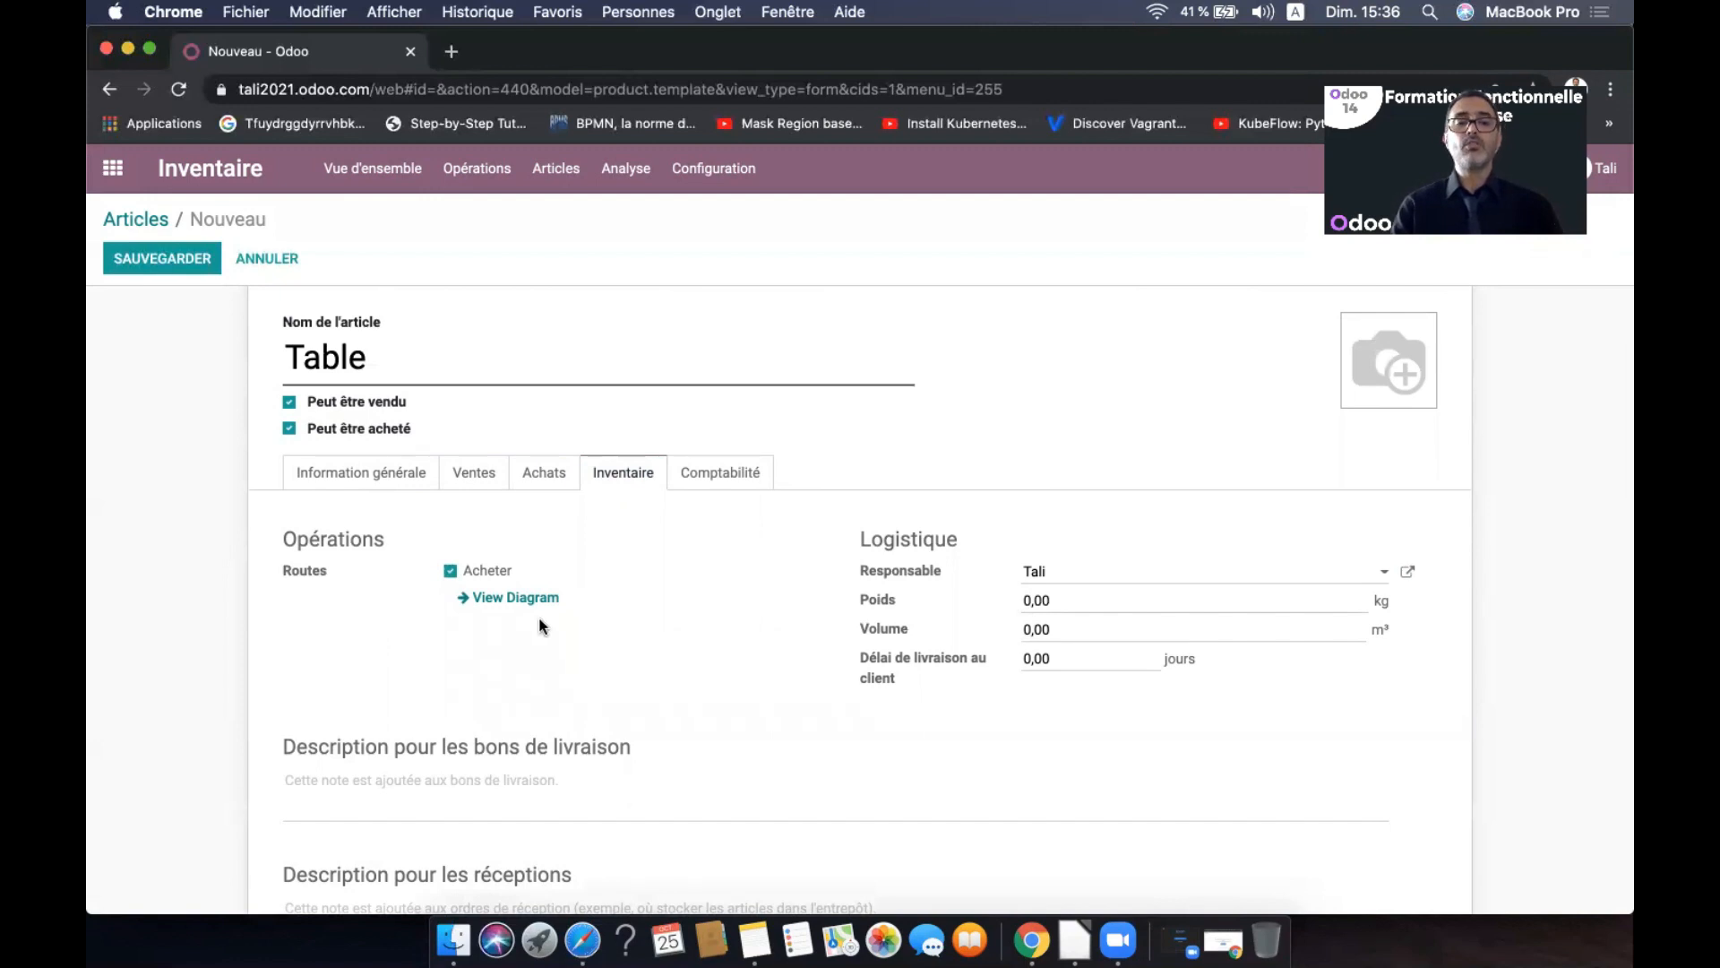
scroll(541, 626, up, 1)
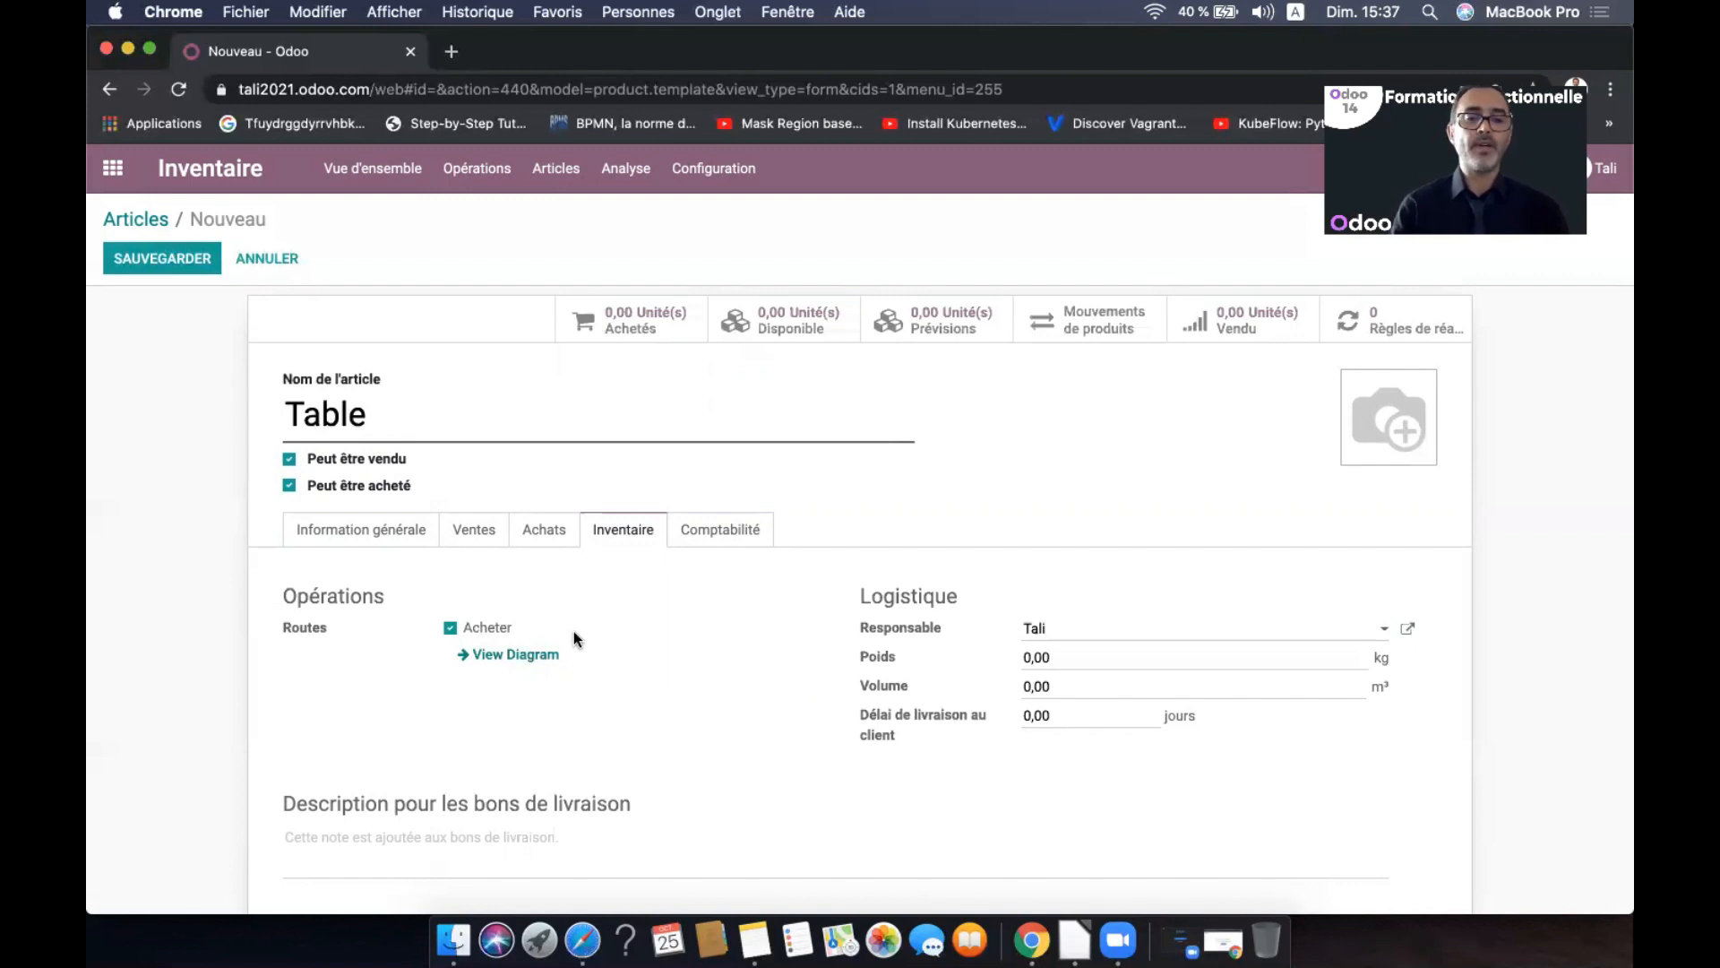
click(512, 659)
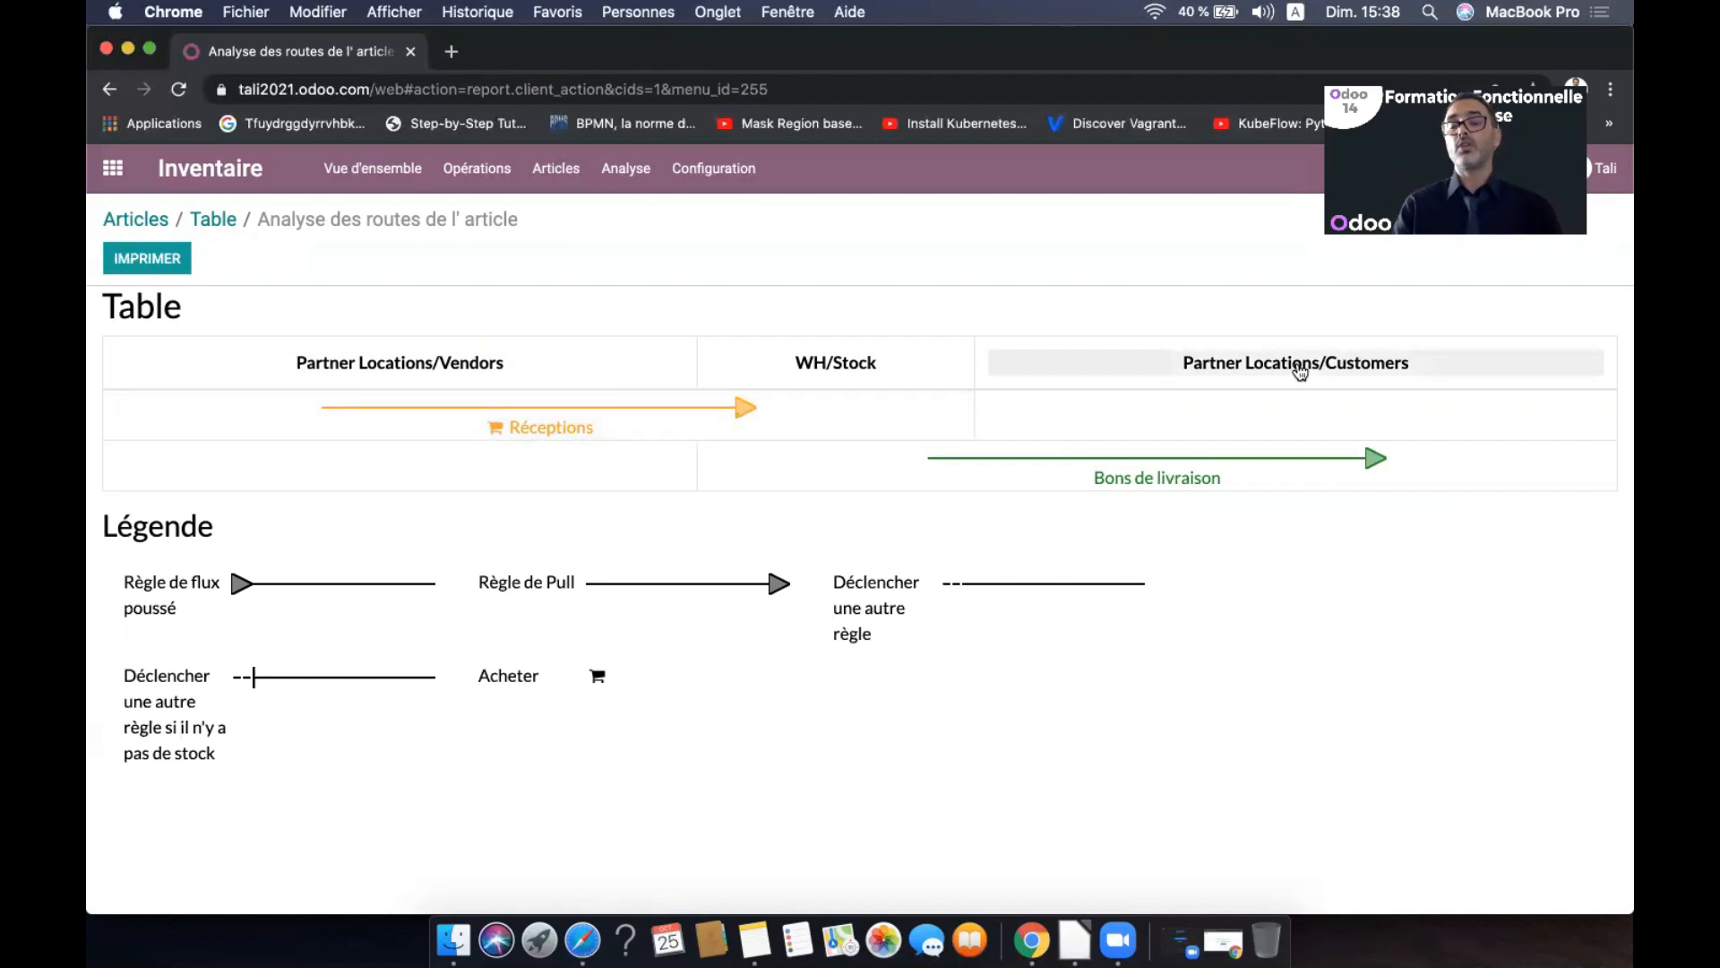
mouse_move(1140, 458)
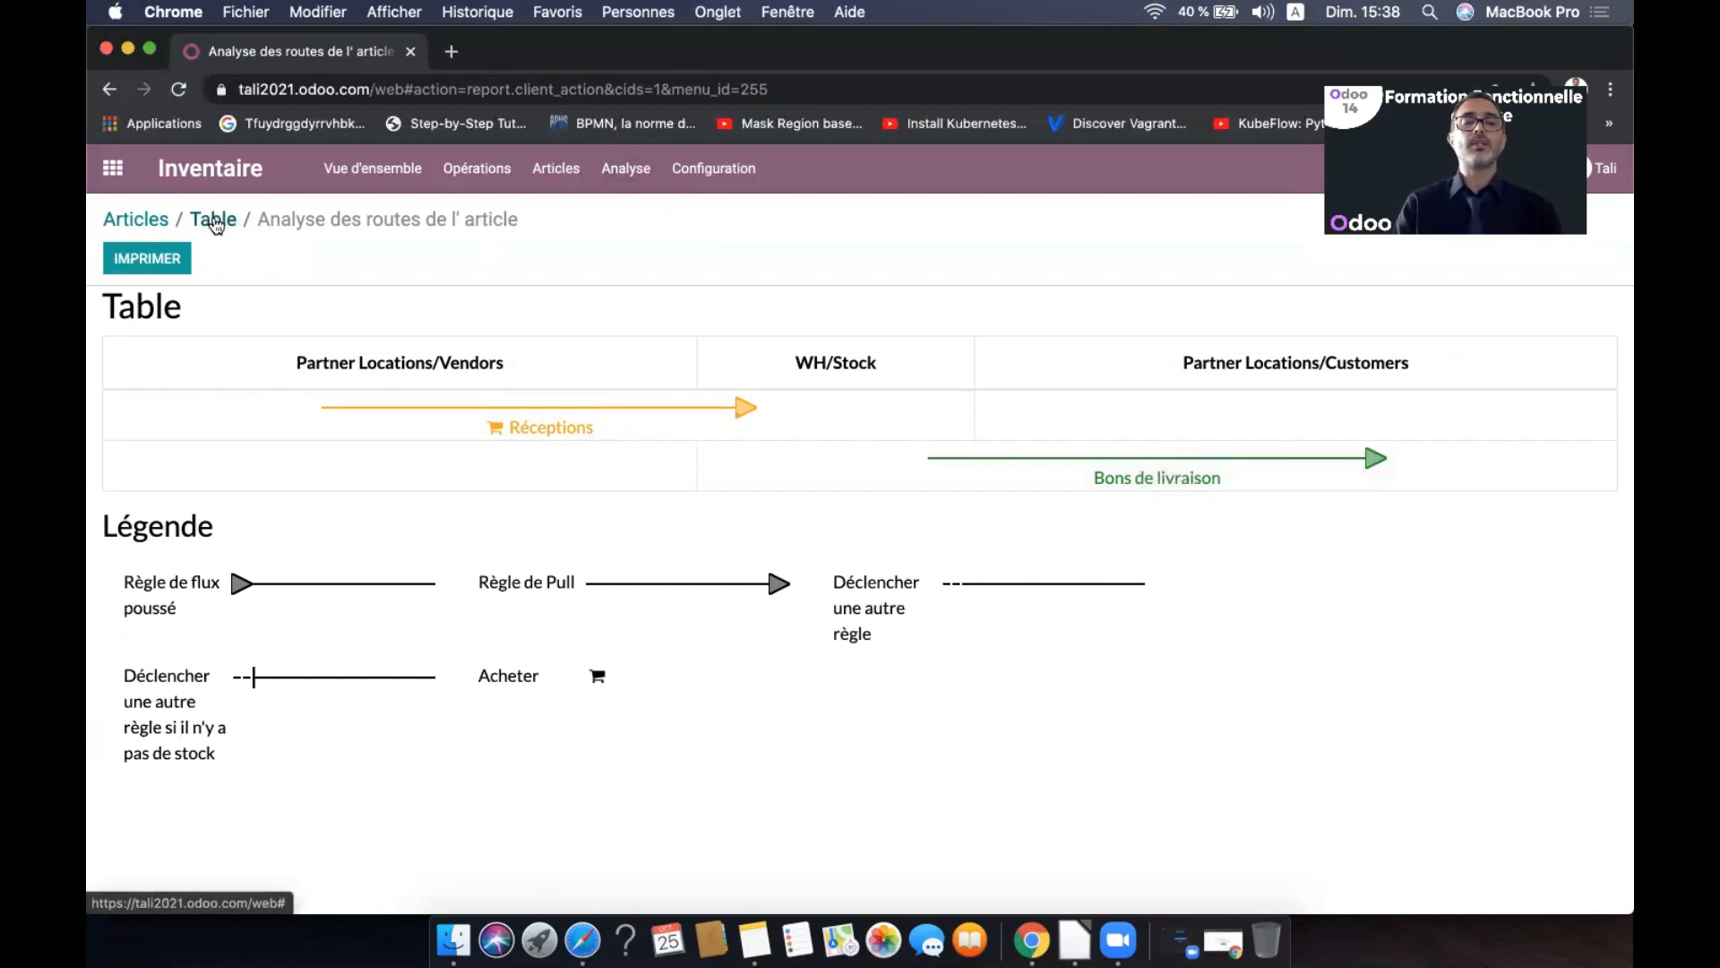
click(215, 222)
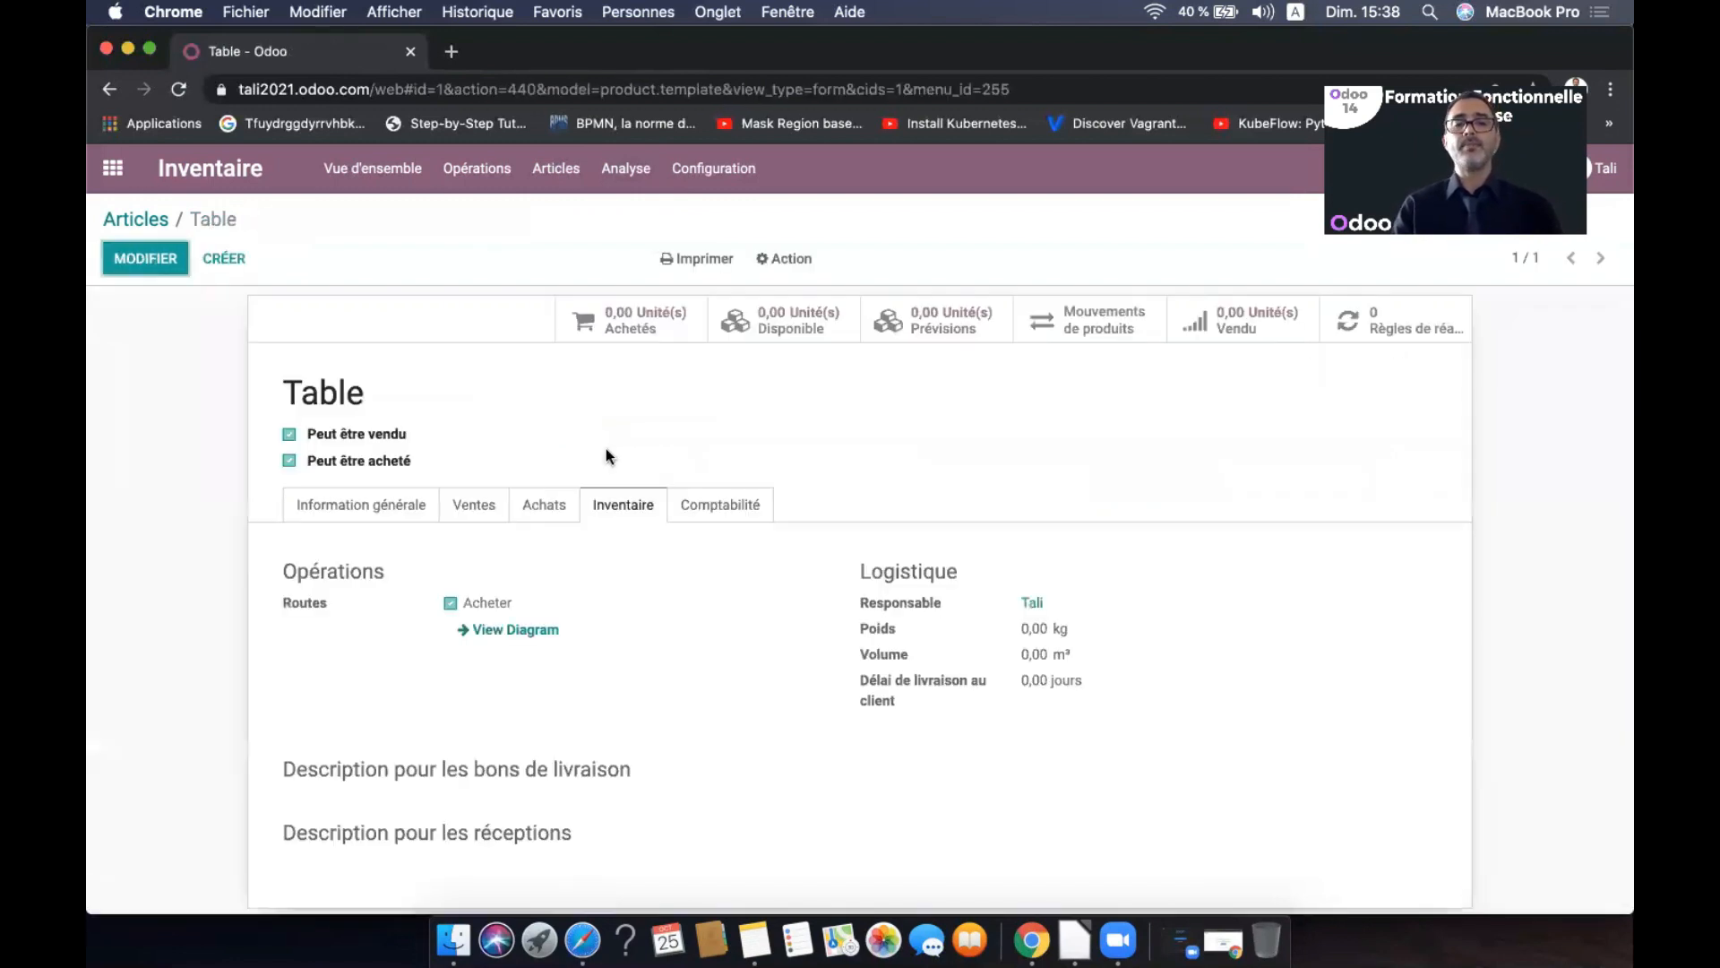
click(169, 257)
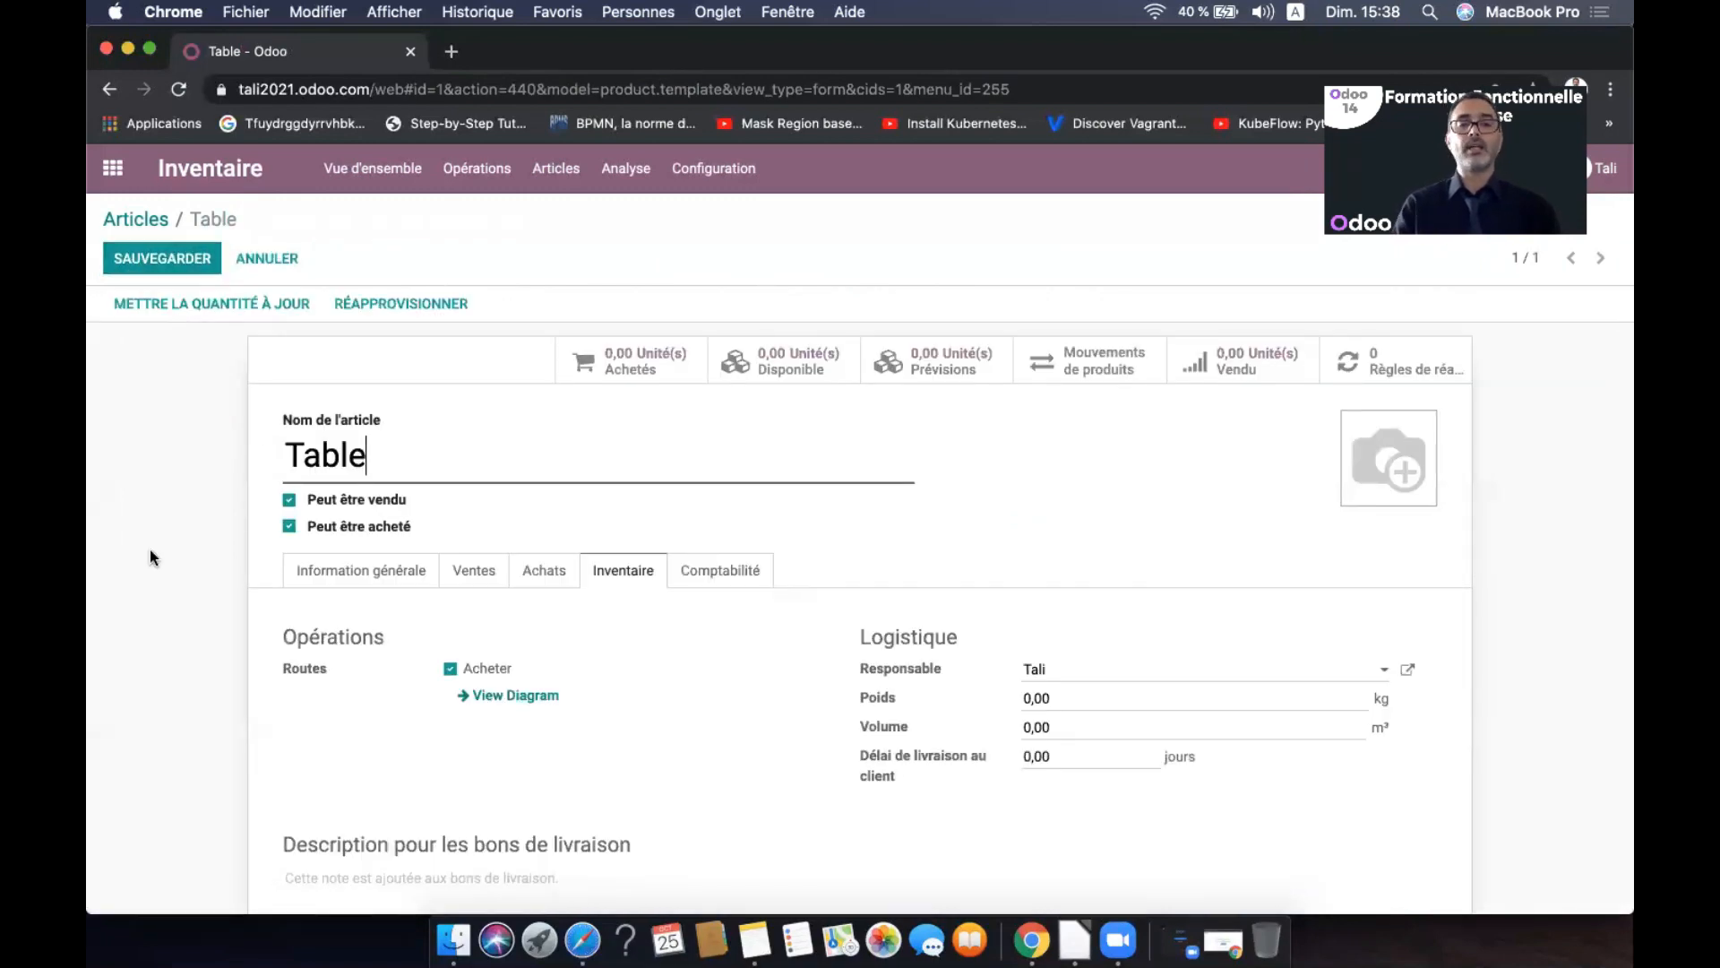
Examine the article's logistics fields for the responsible person, weight, volume and customer delivery lead time
scroll(149, 550, down, 2)
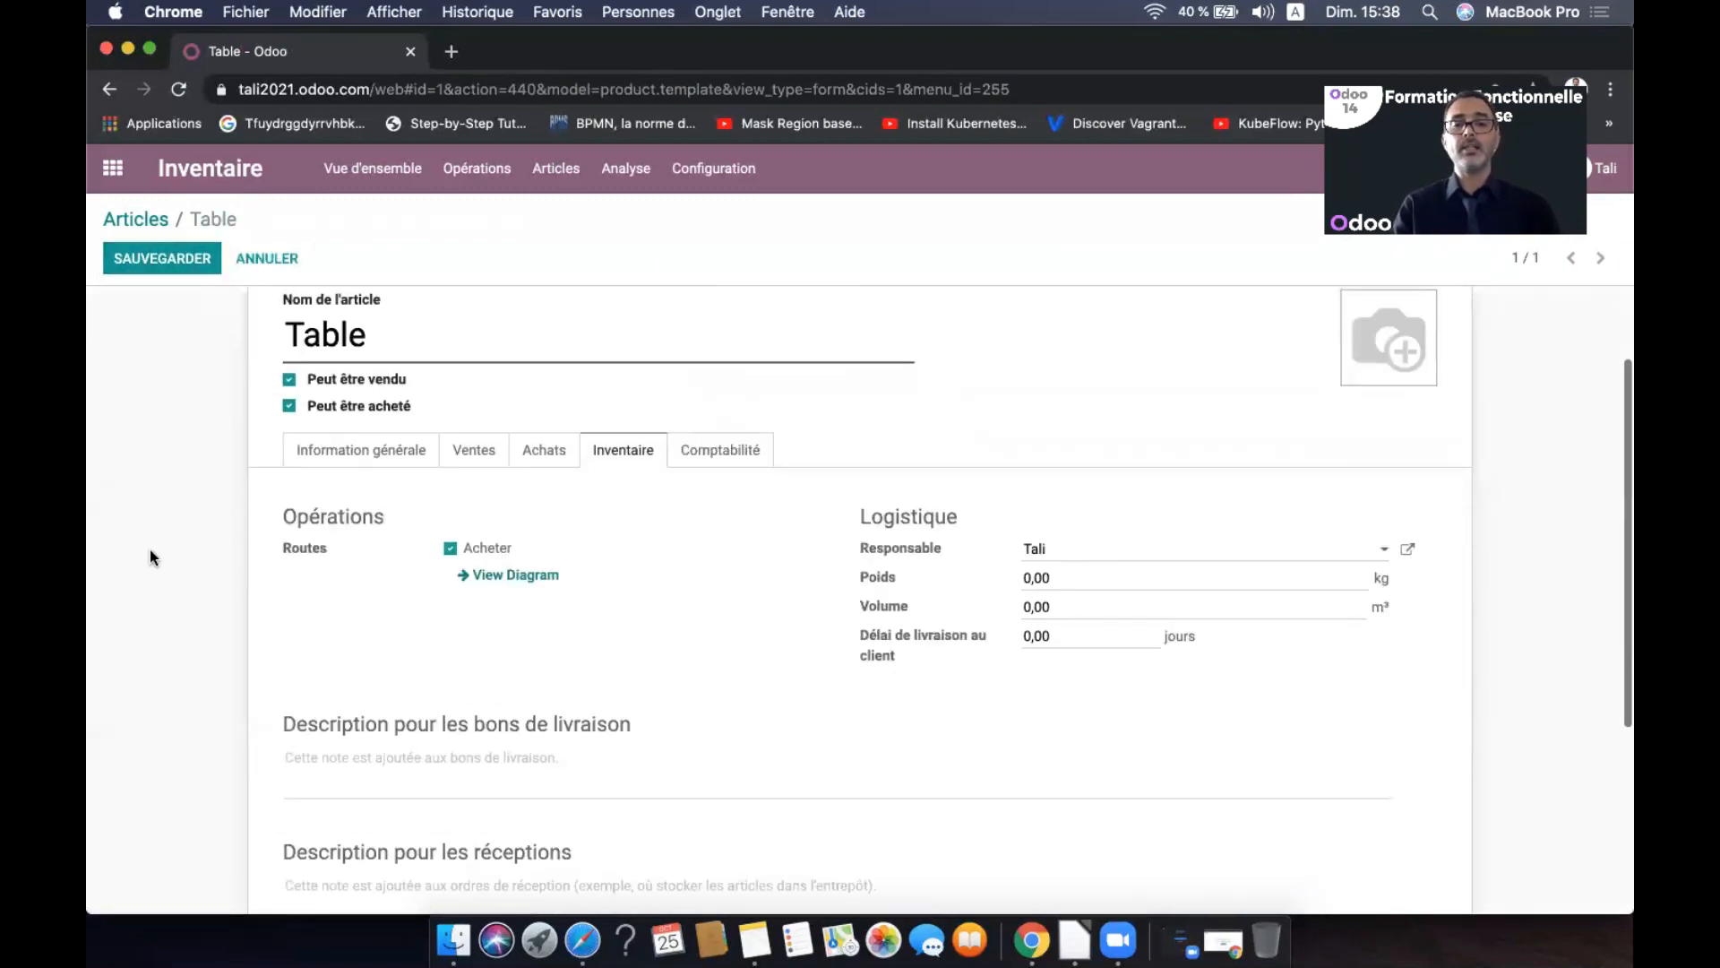
click(1083, 559)
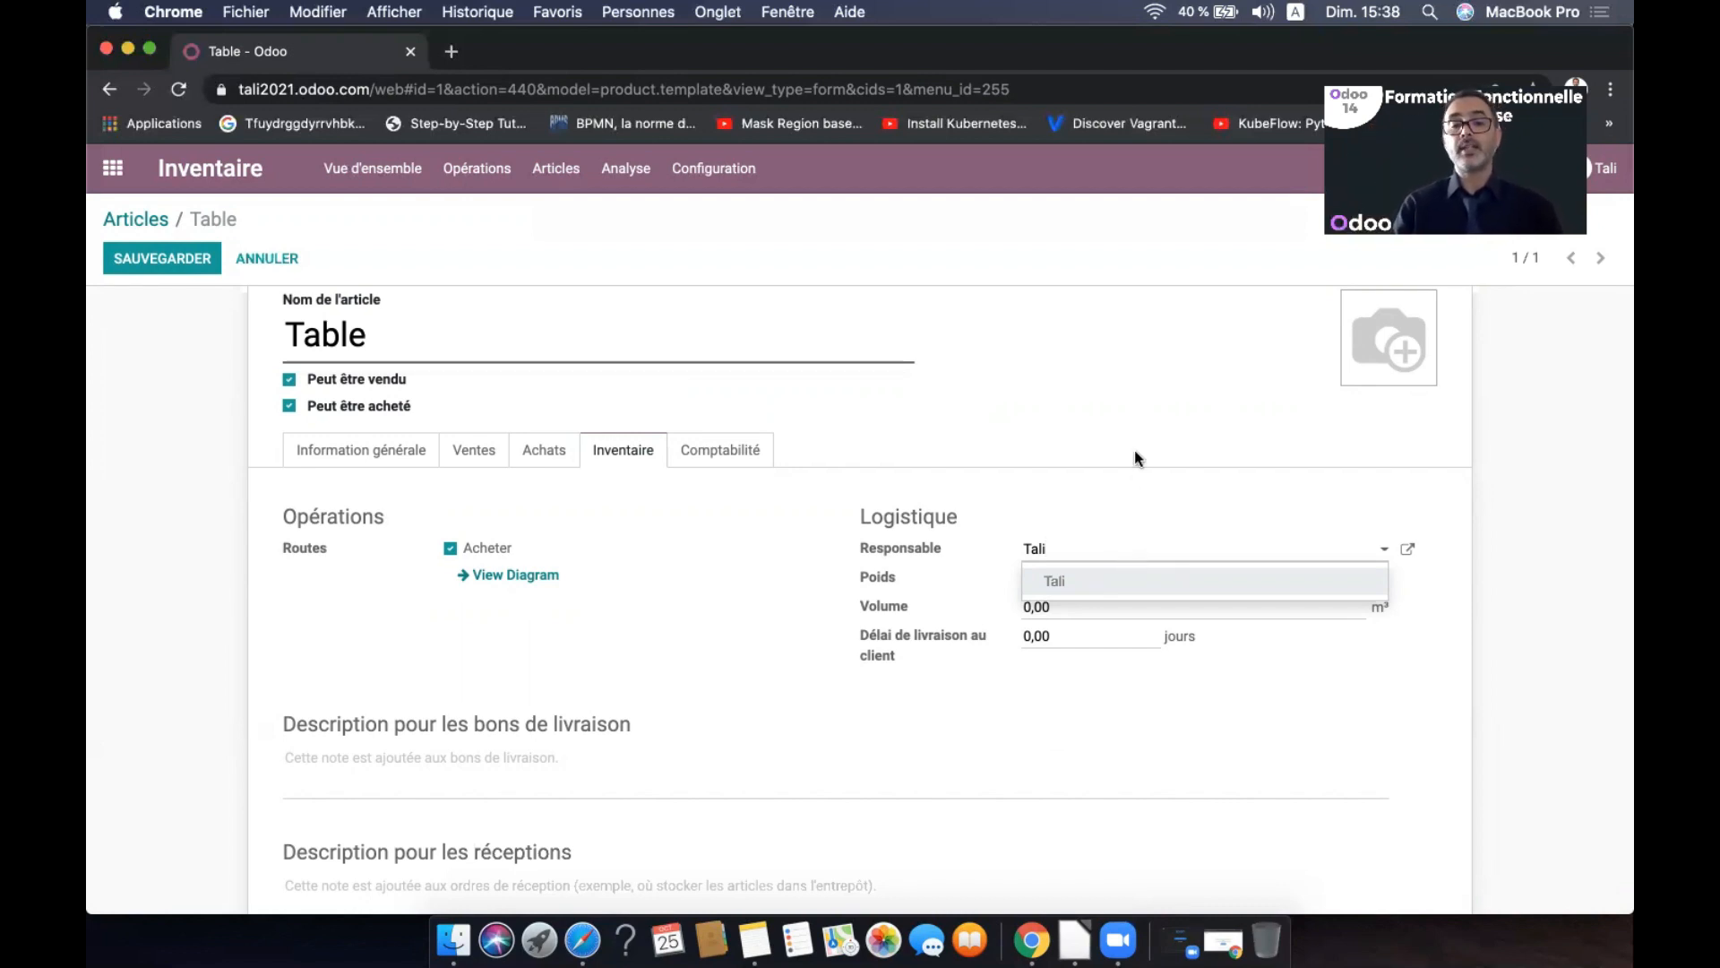
click(766, 523)
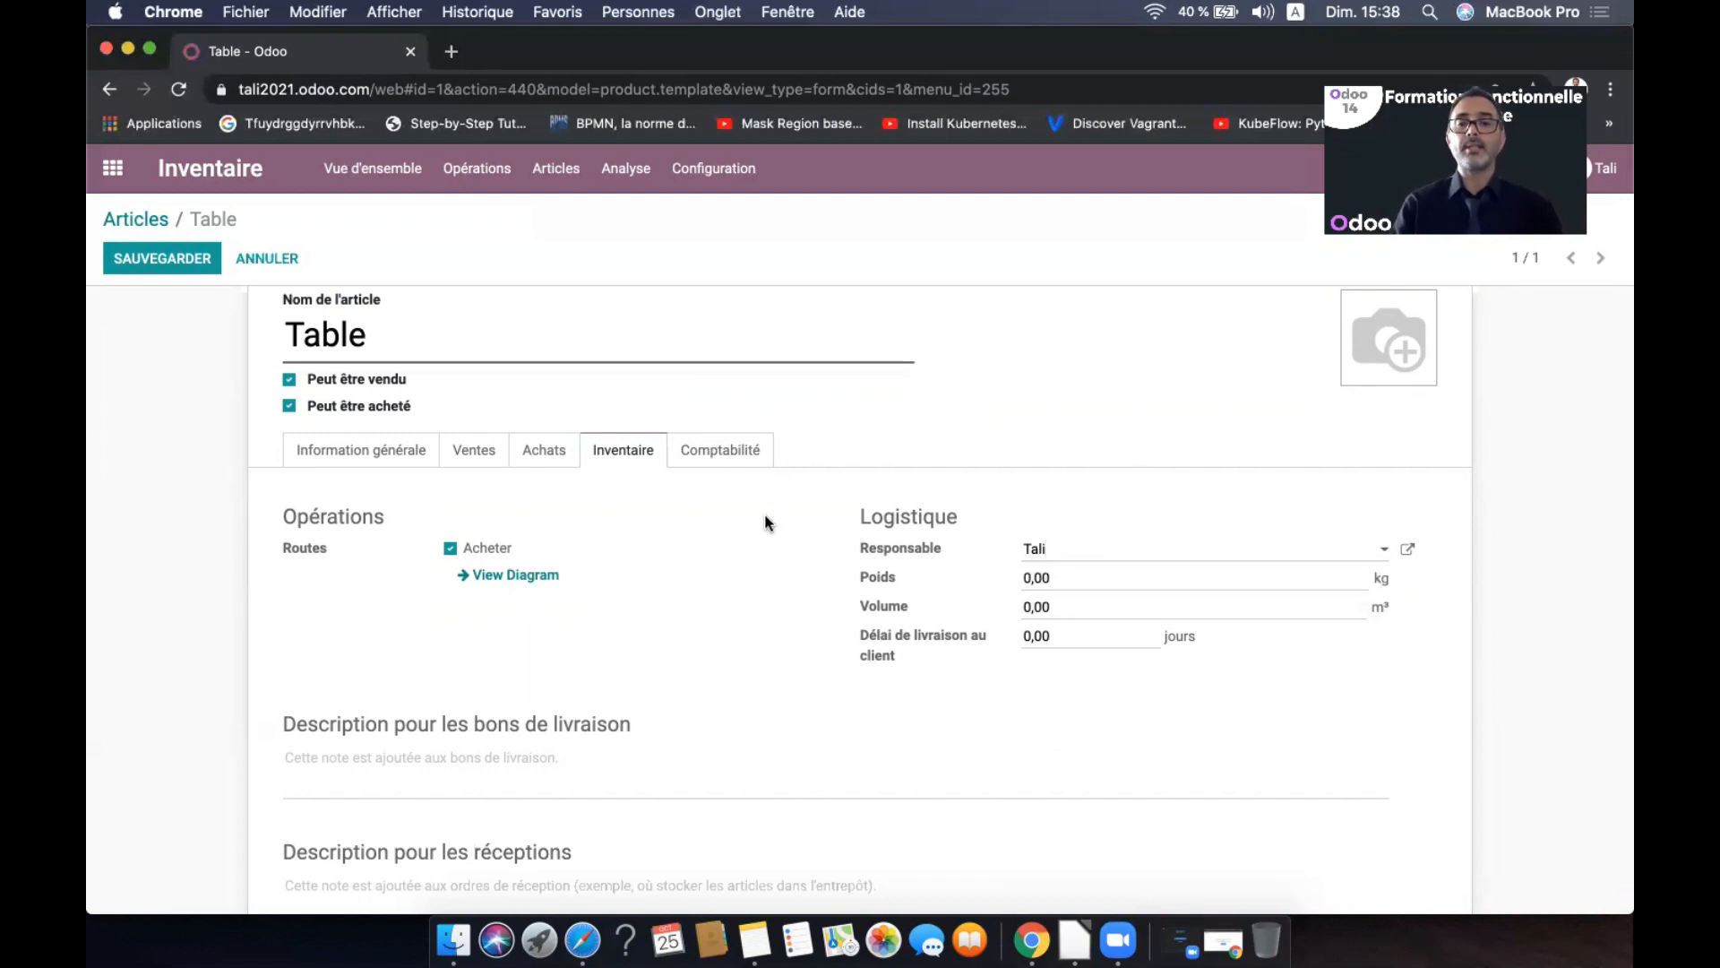
click(1091, 581)
double_click(1090, 581)
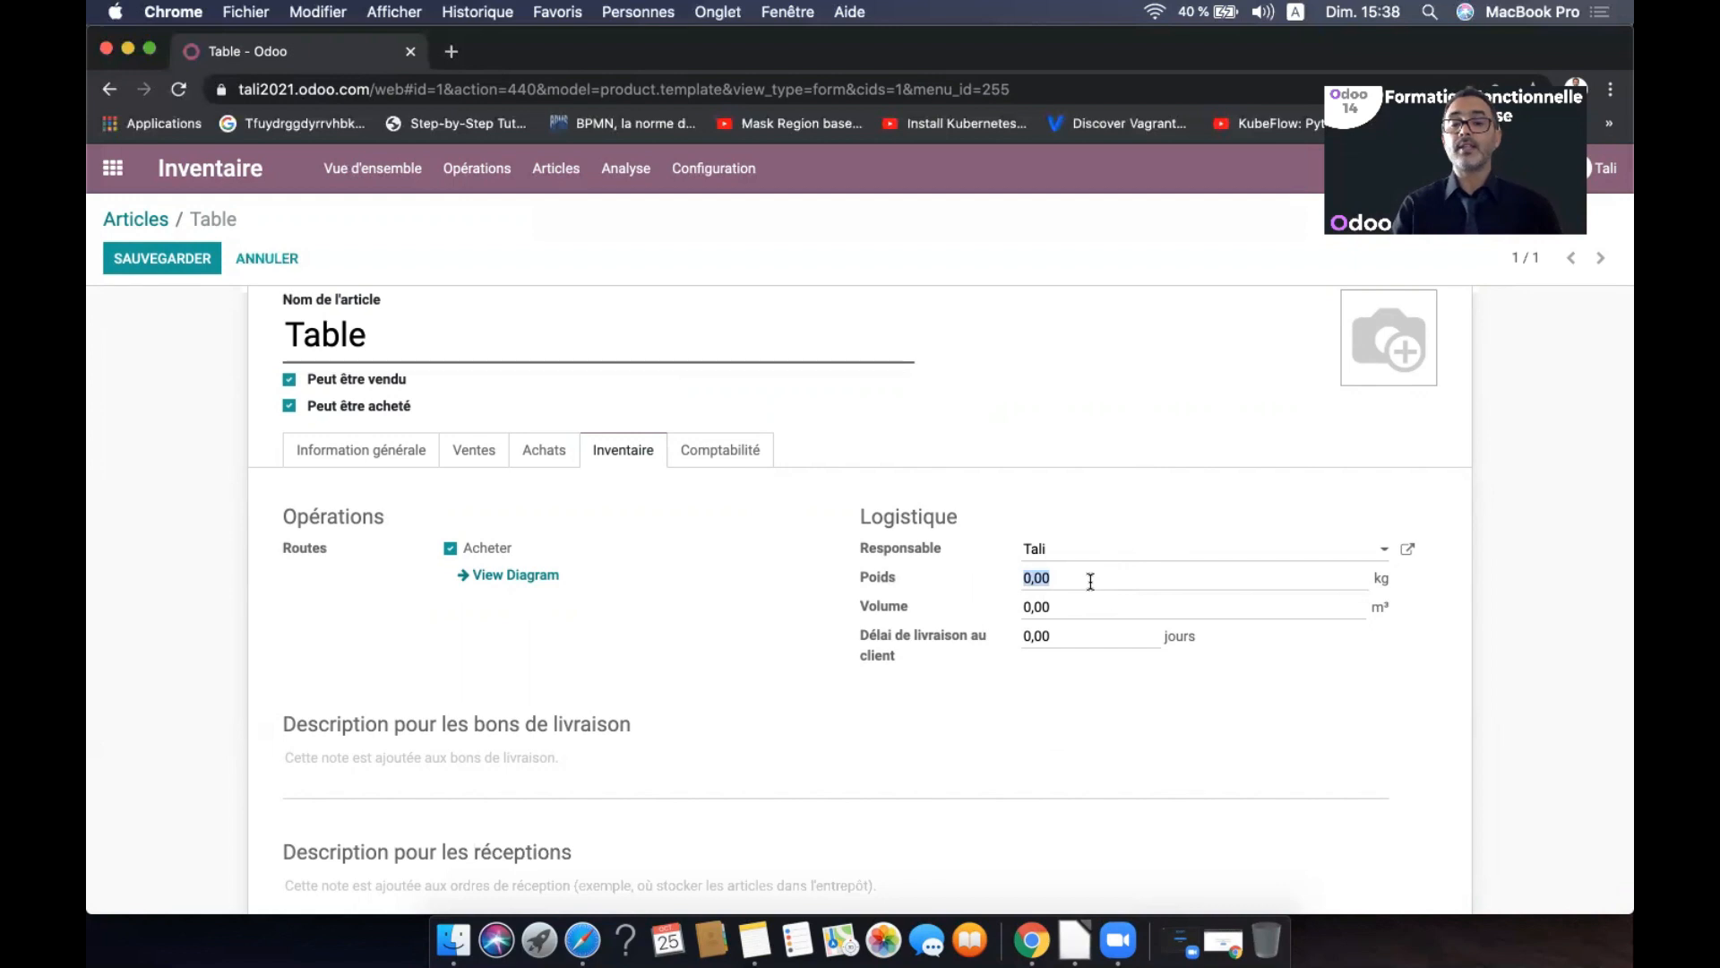
click(1090, 582)
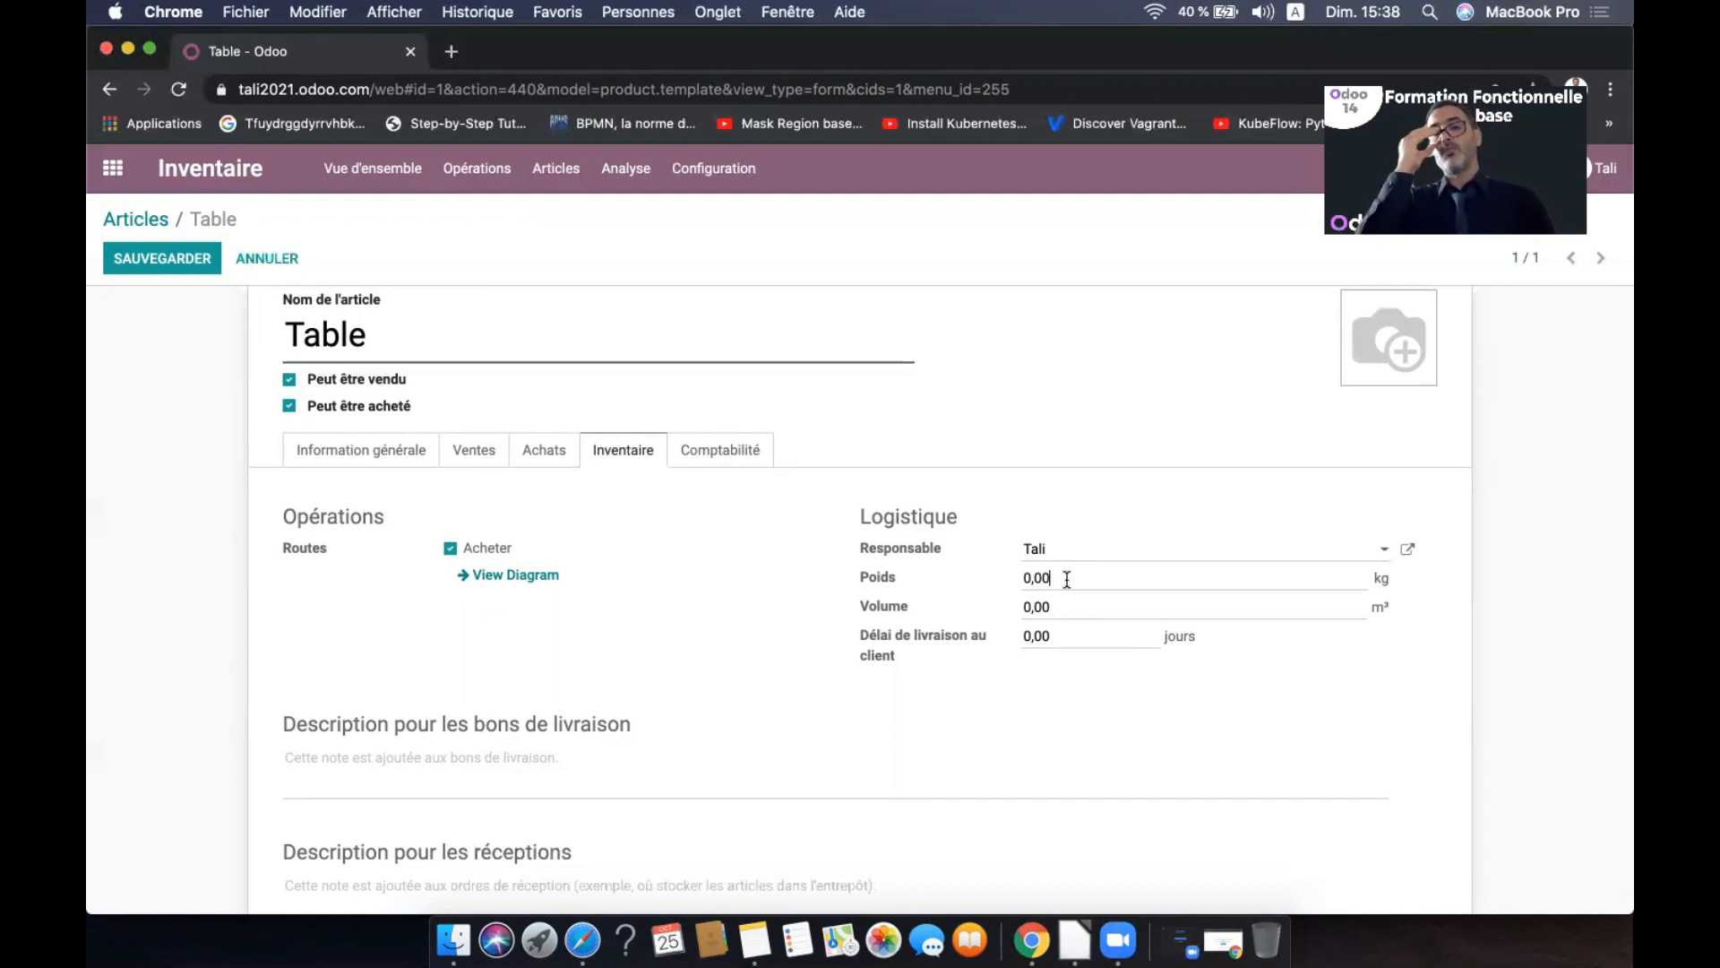
click(1058, 604)
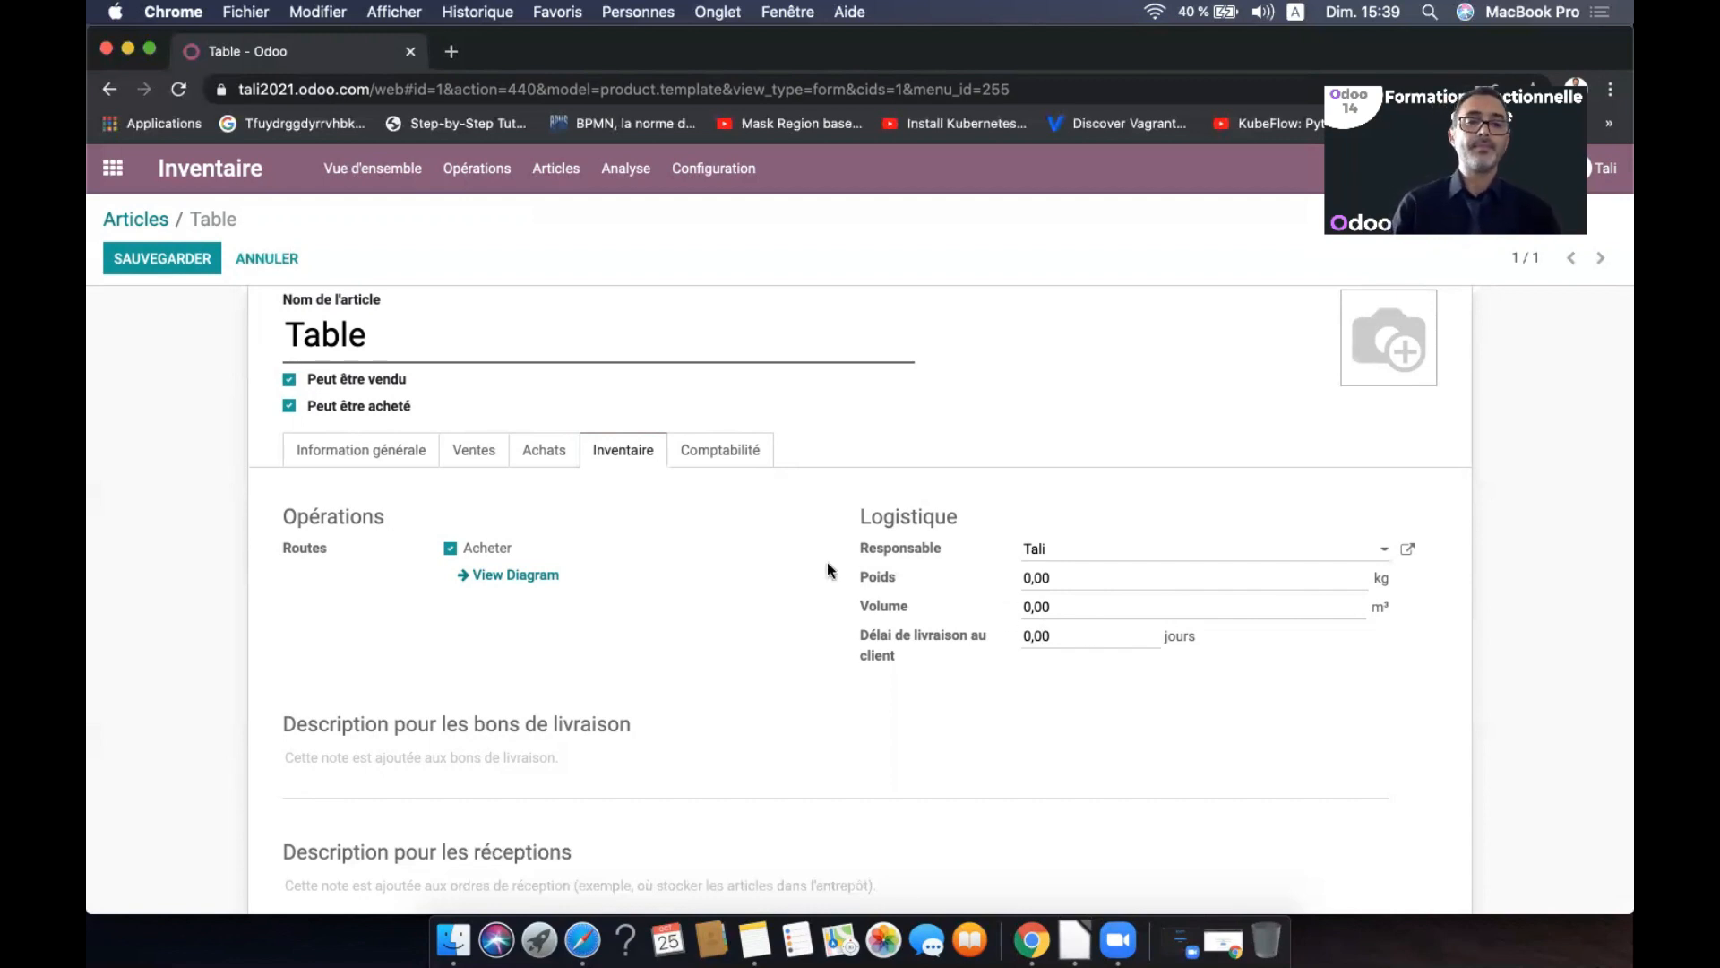
scroll(826, 570, down, 2)
scroll(826, 569, up, 2)
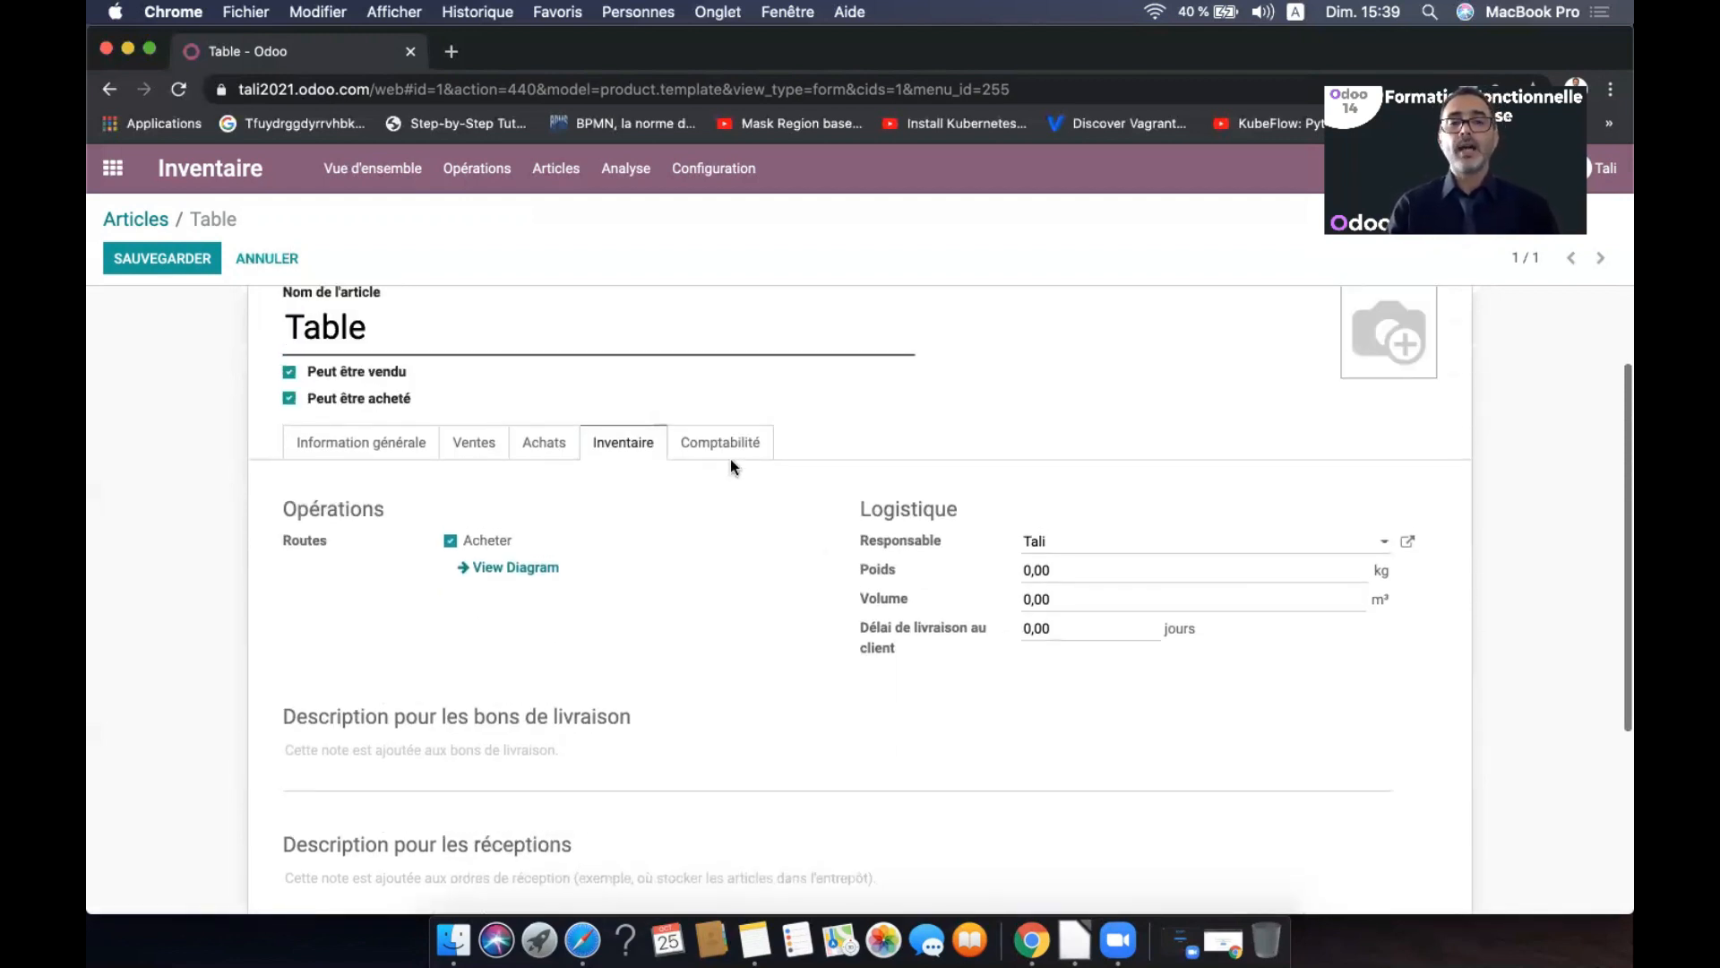
In the article's accounting settings, set the income account to 711100 Ventes de marchandises au Maroc
click(726, 445)
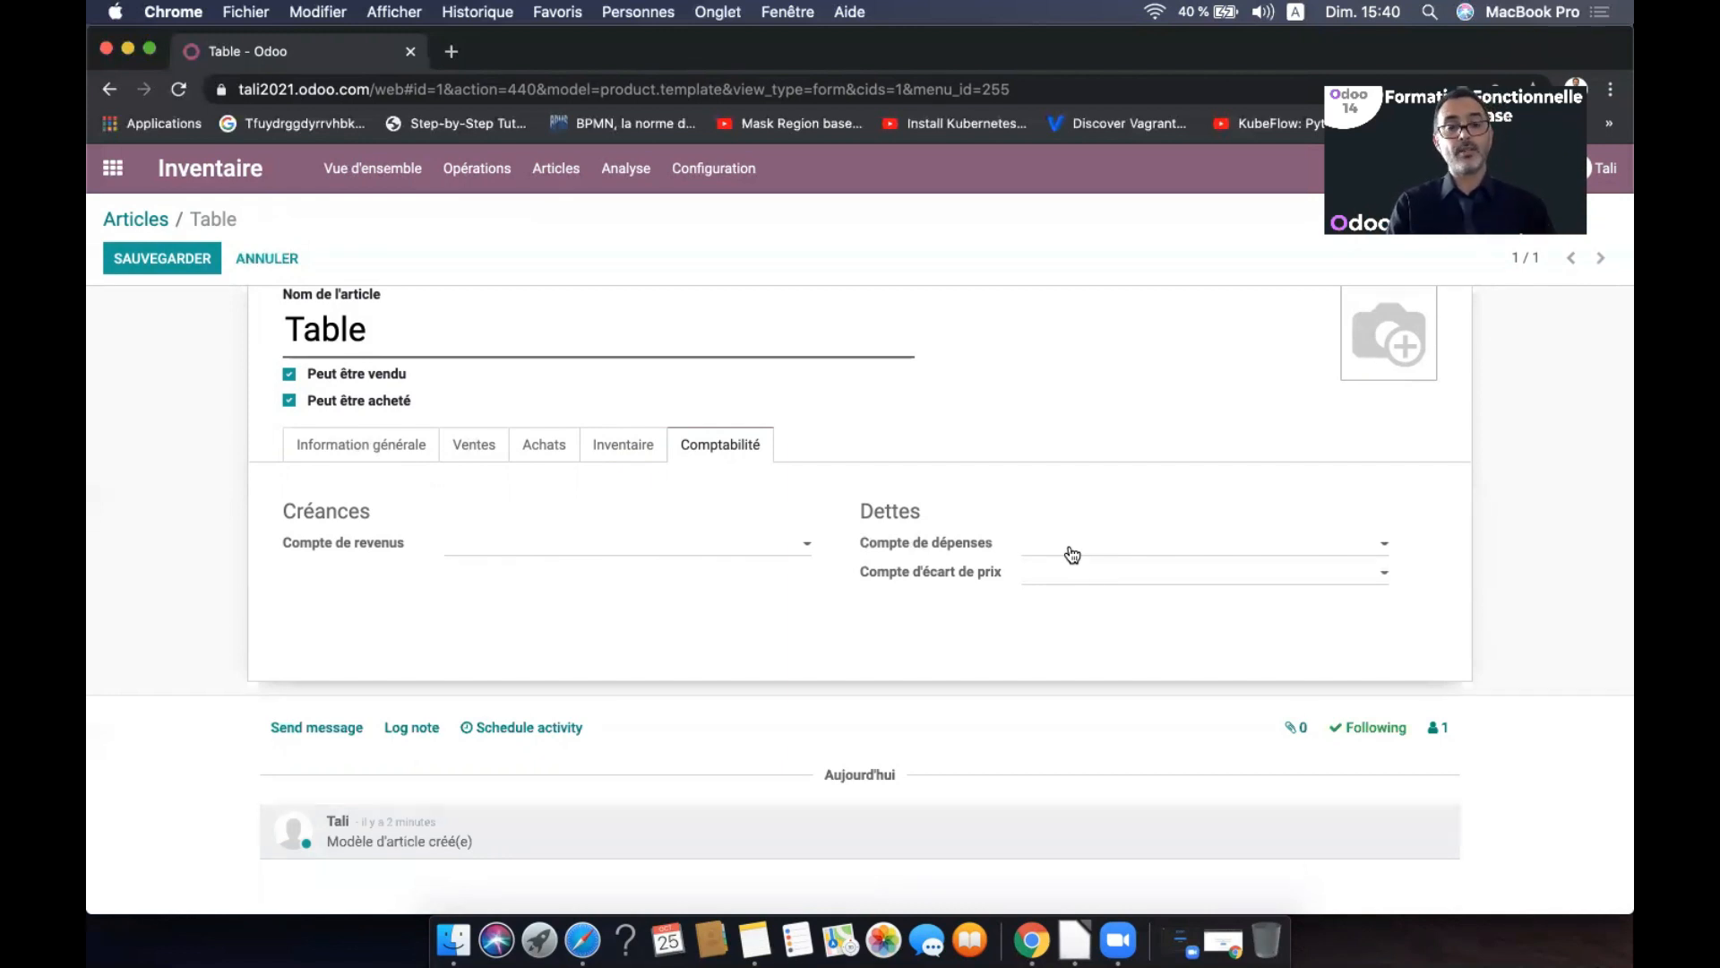
click(563, 546)
text(vente)
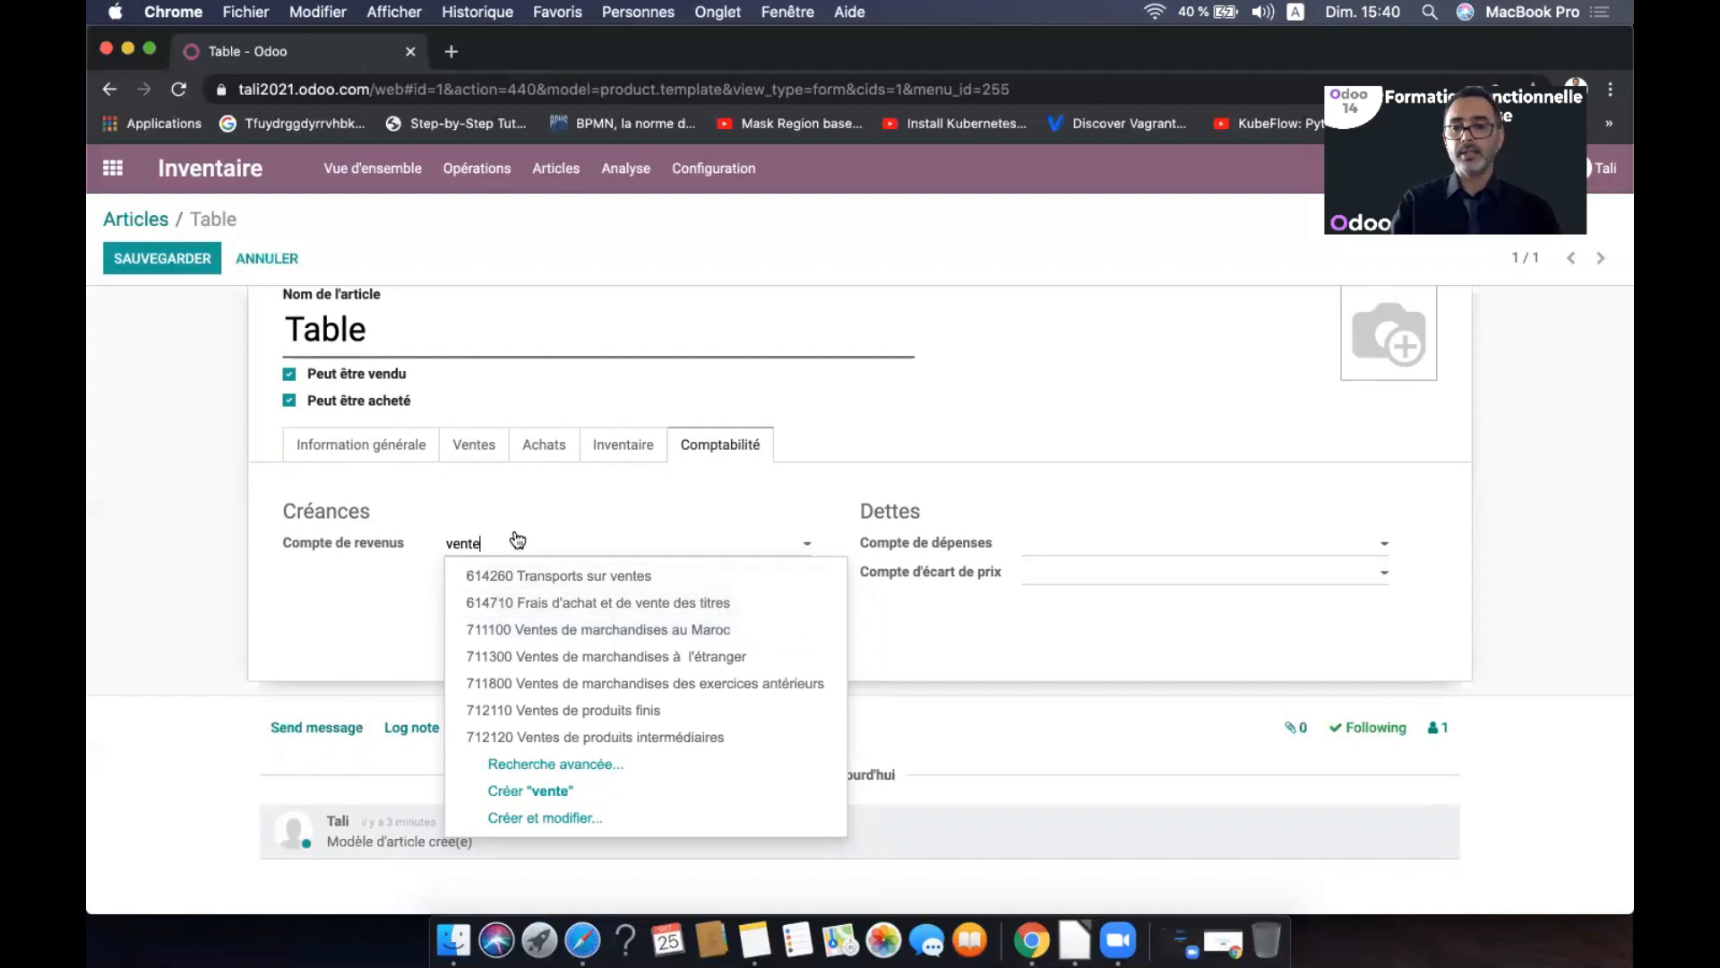
key(BackSpace)
key(BackSpace)
key(BackSpace)
key(BackSpace)
key(BackSpace)
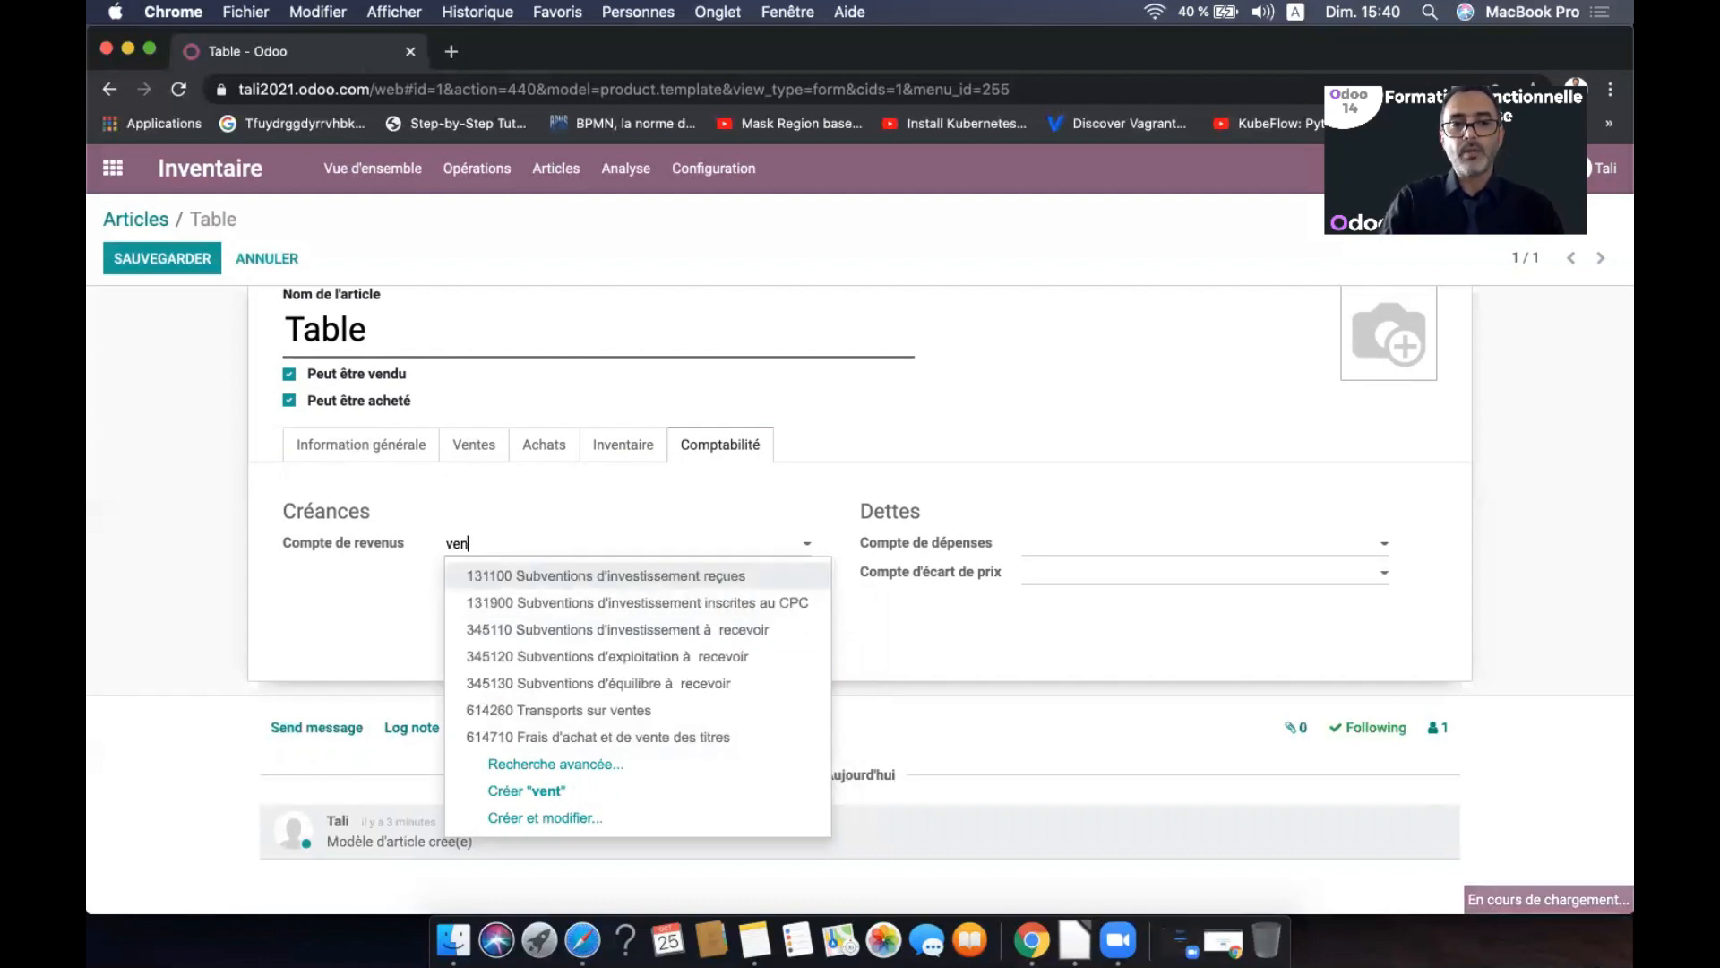
text(711)
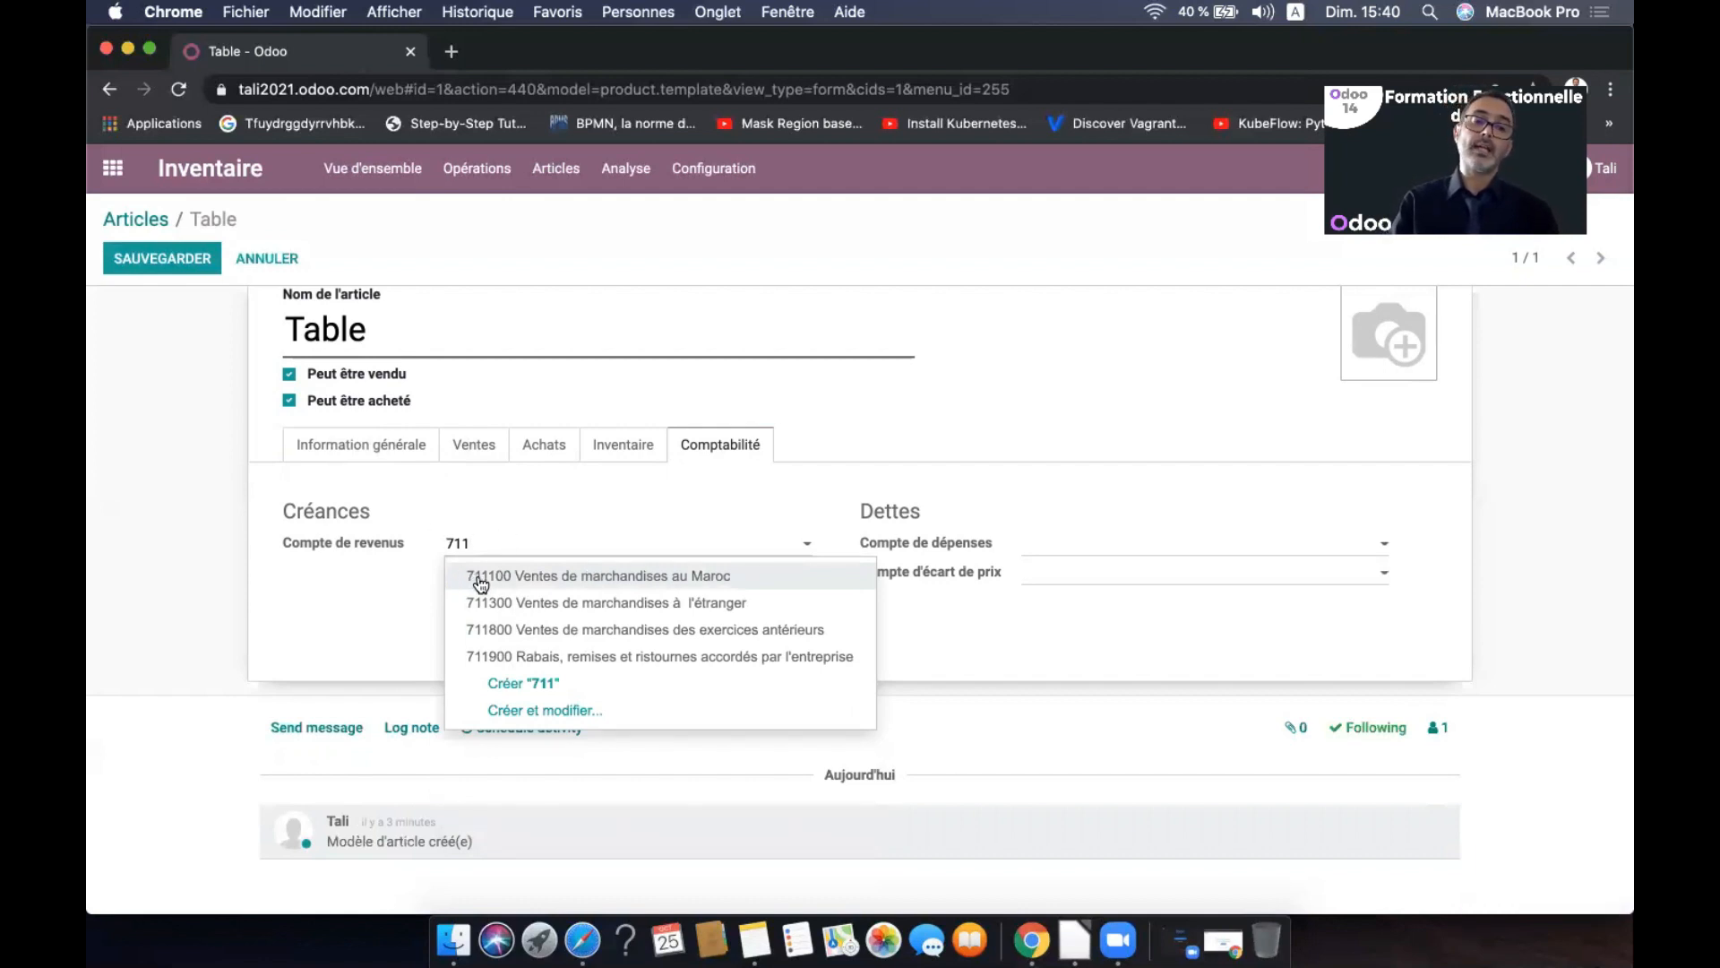
click(481, 581)
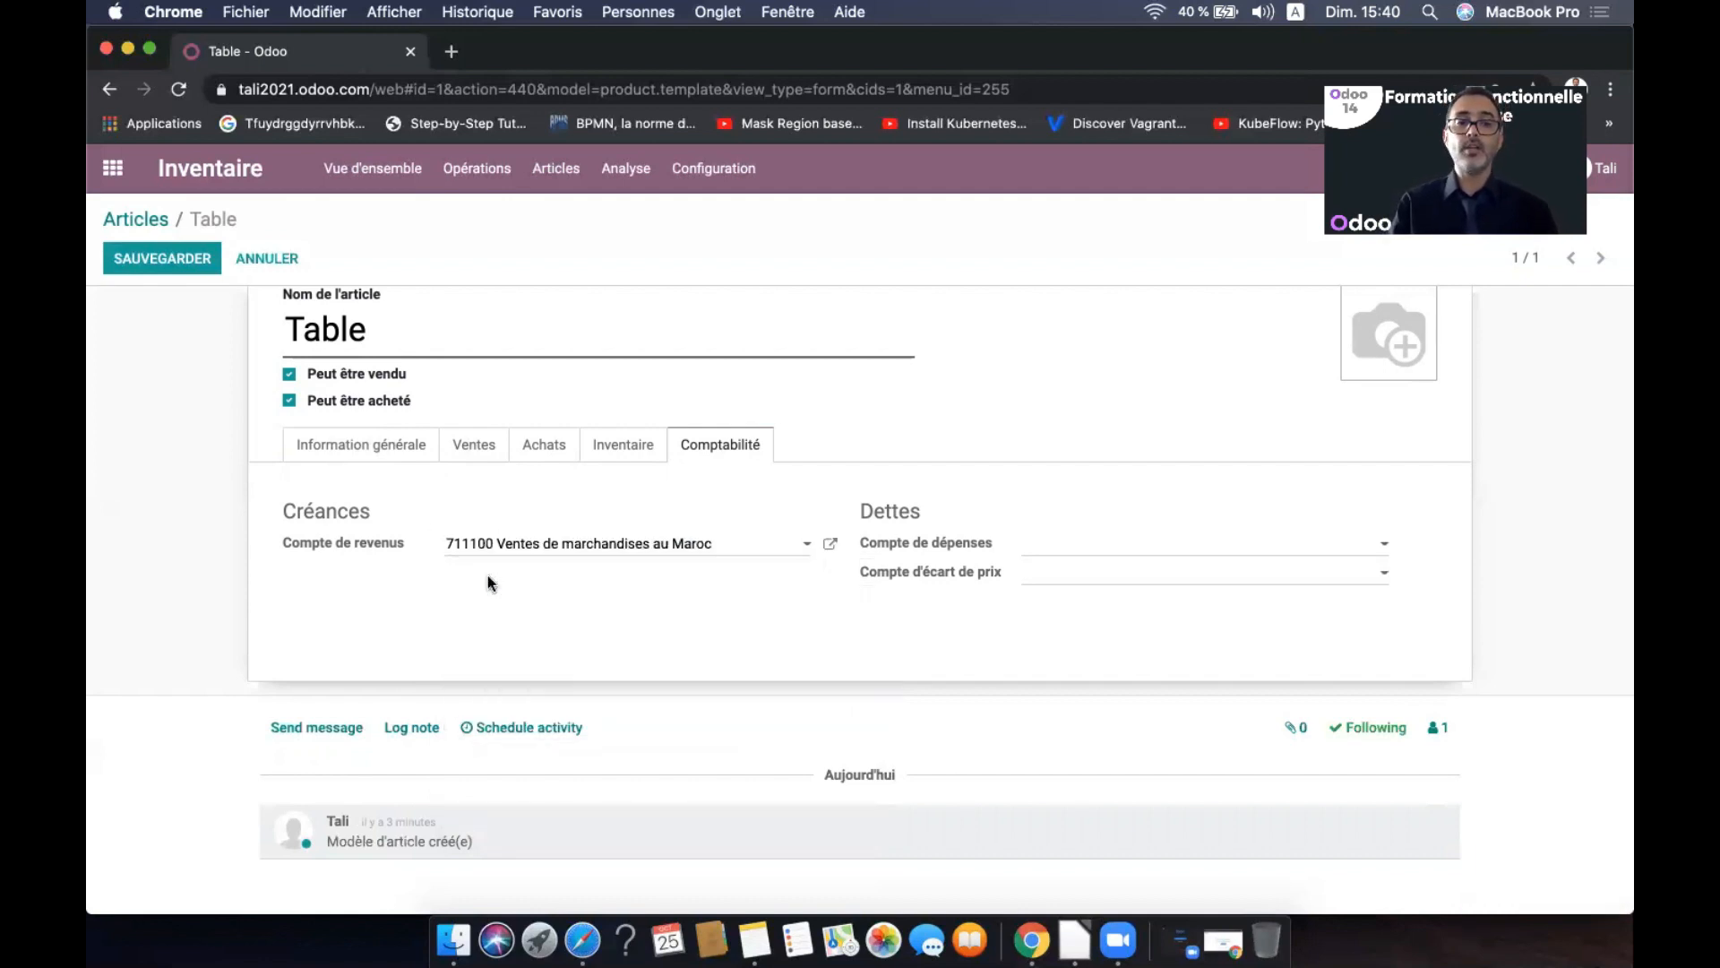
Set the article's expense account to 611100 Achats de marchandises "groupe A"
click(1089, 548)
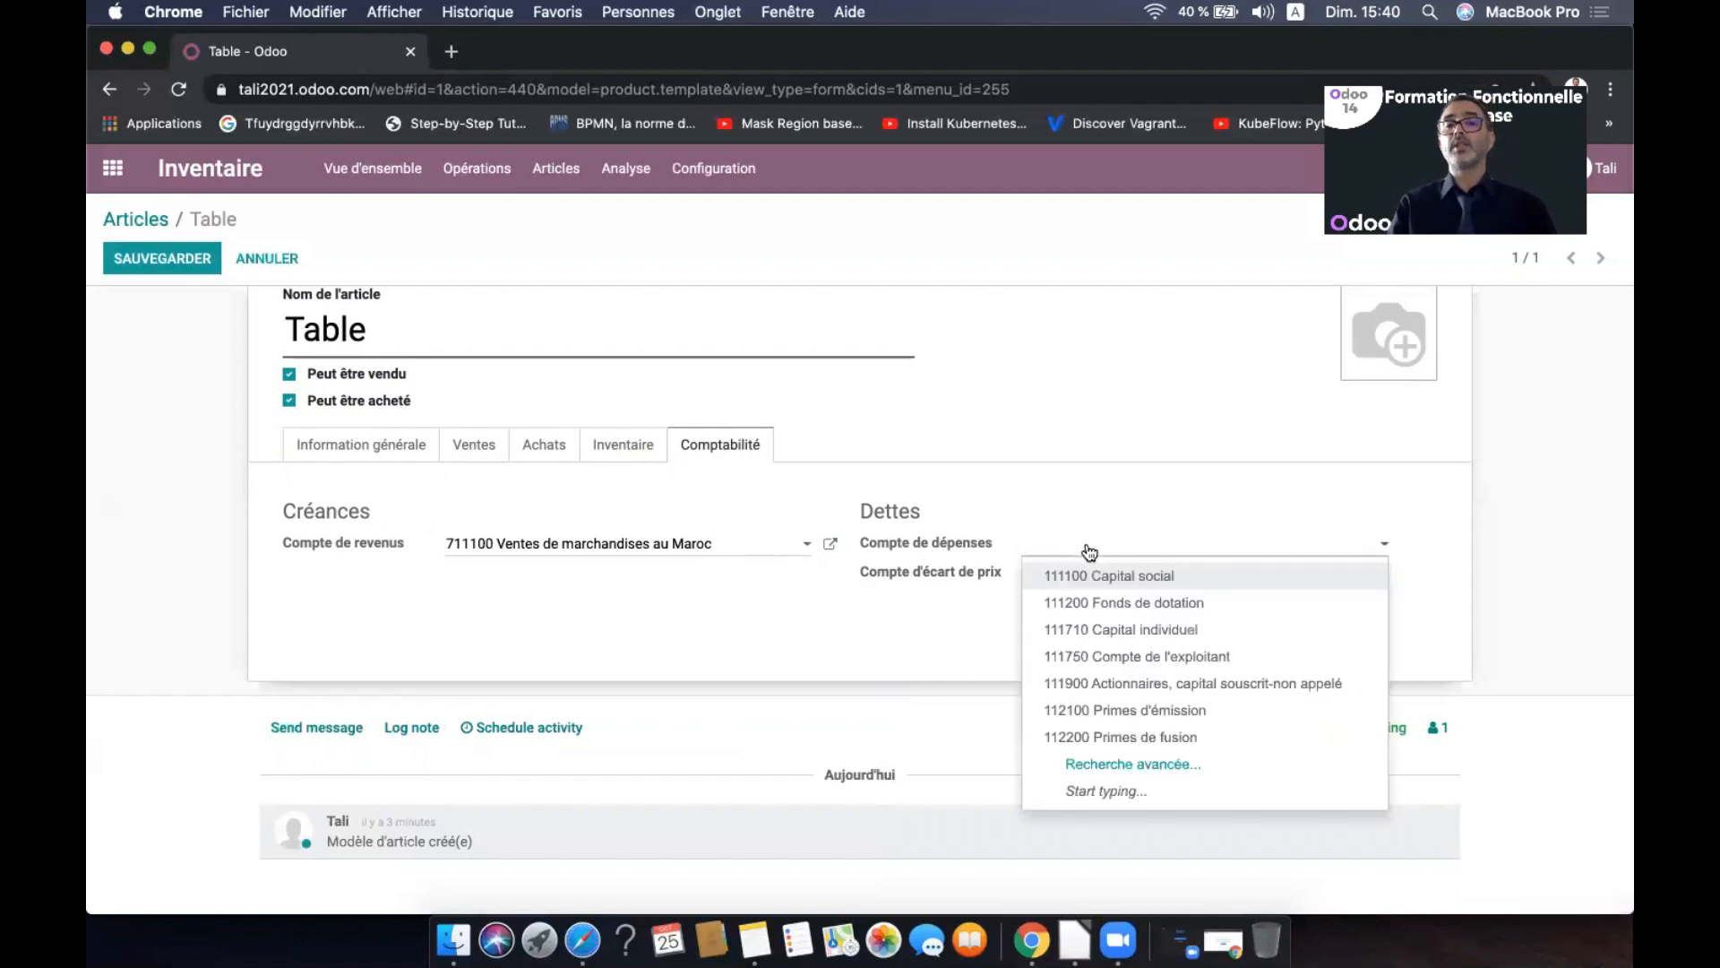
text(achat)
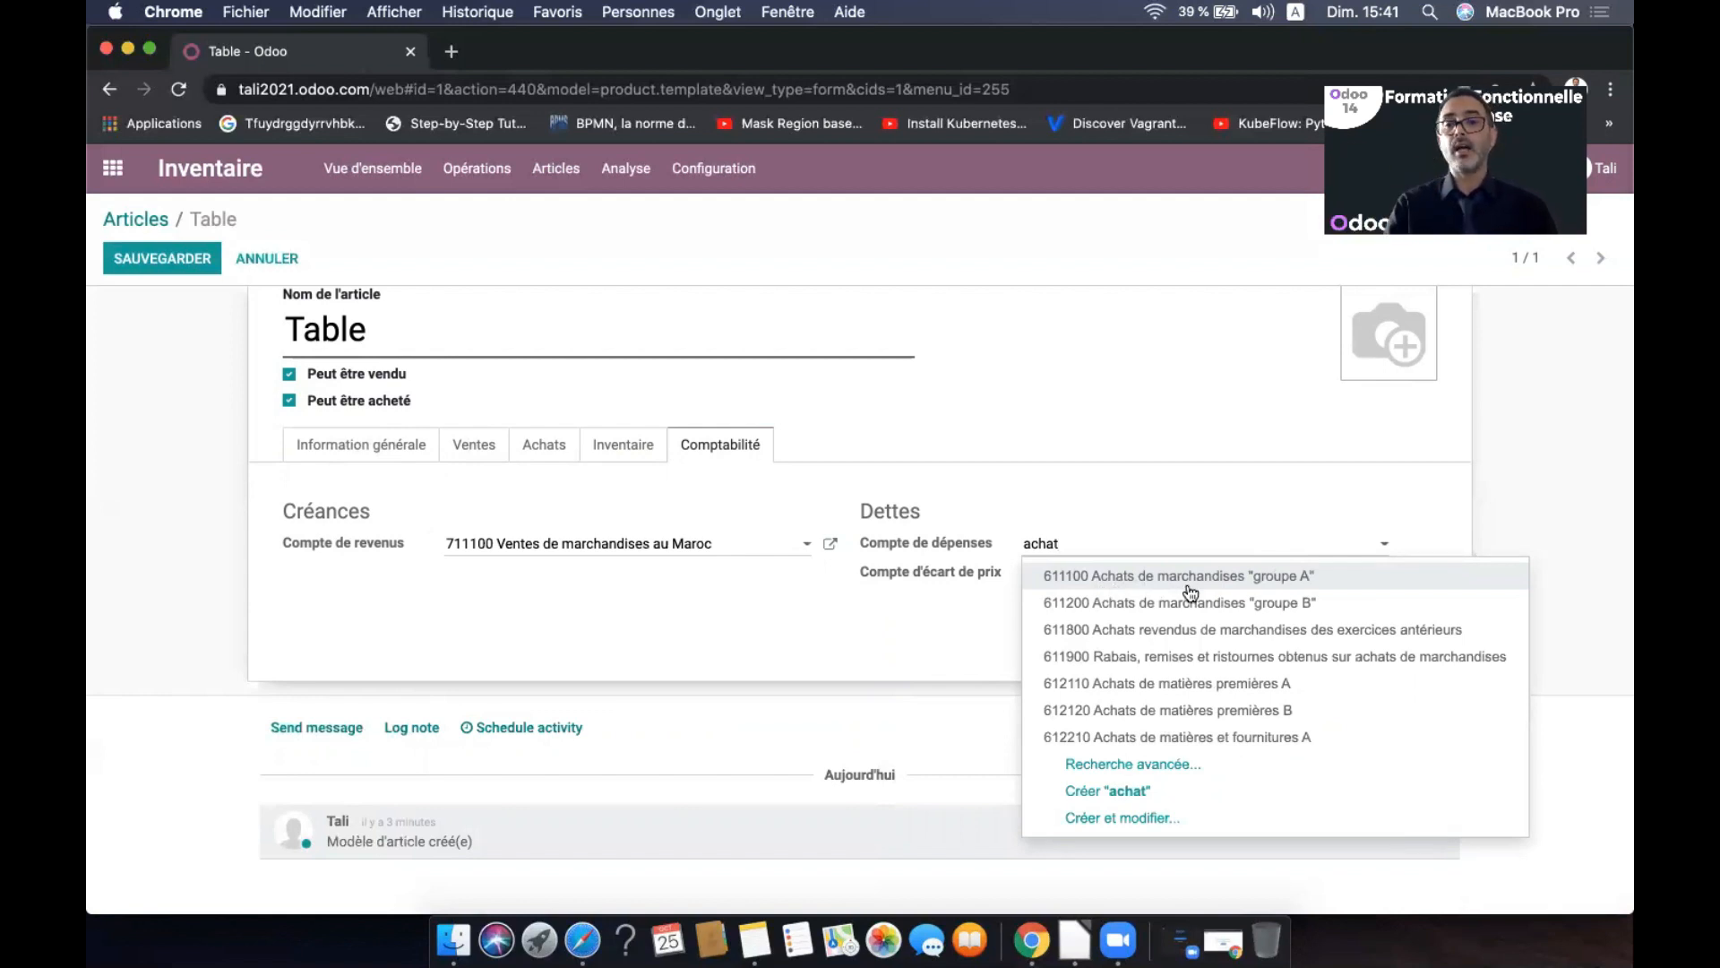
click(1112, 581)
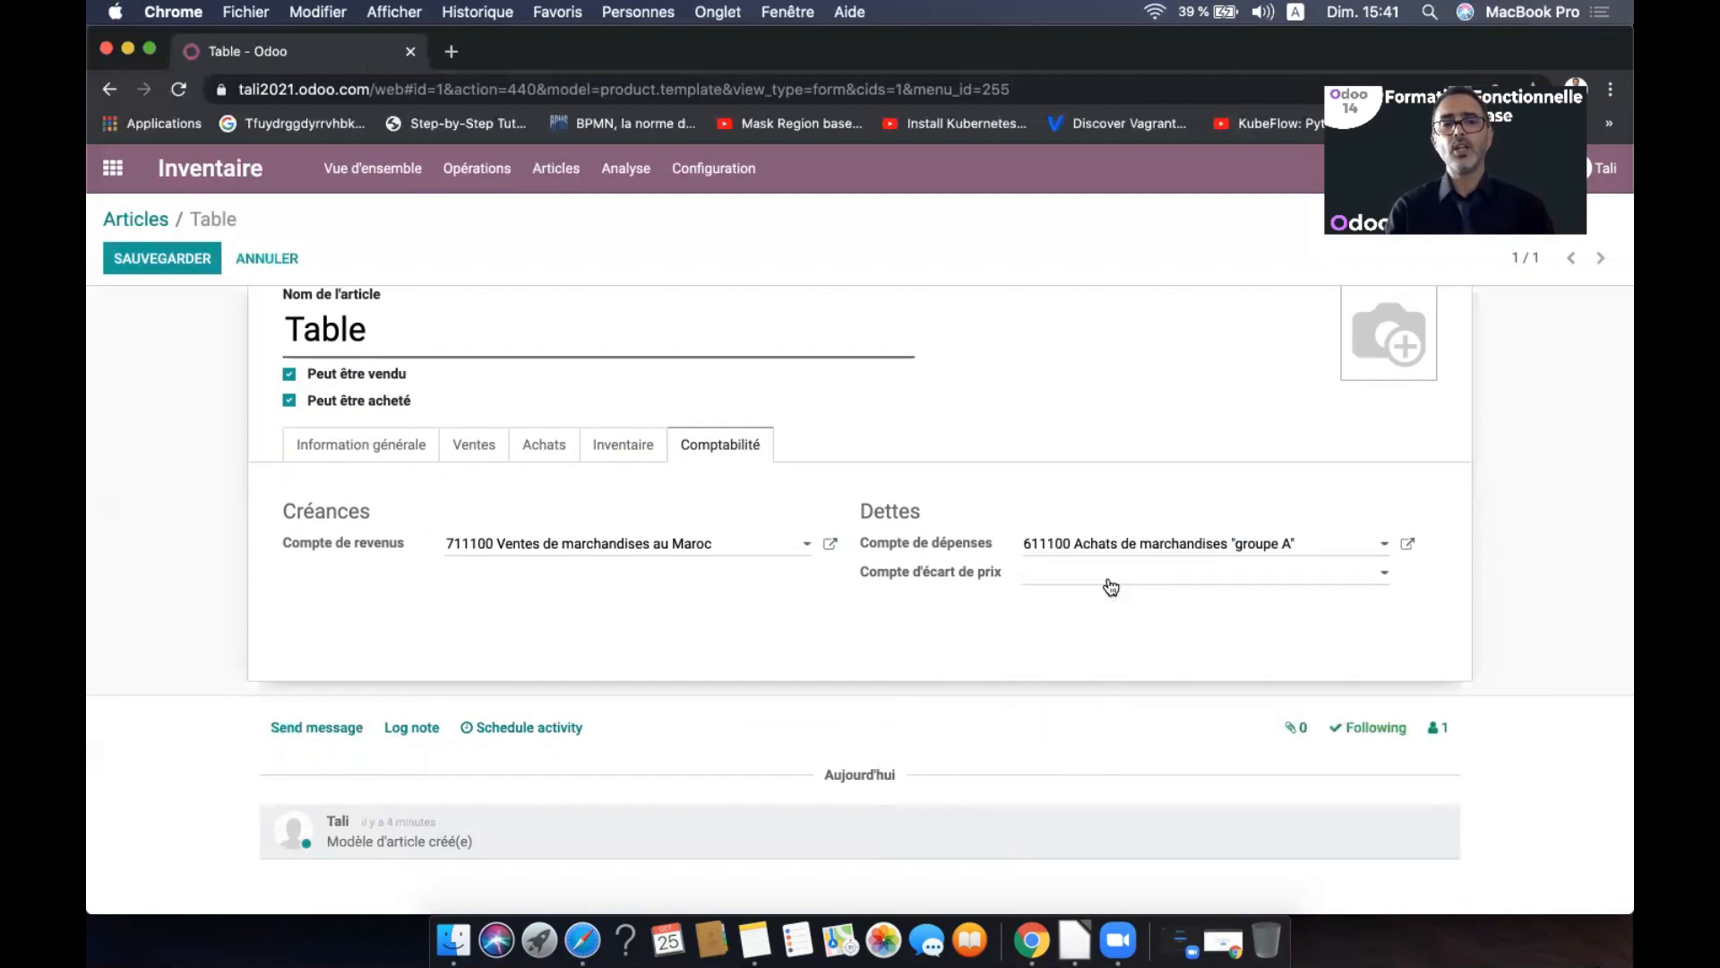
Review the article's general information and add a new reordering rule for the Table article
scroll(1111, 584, up, 3)
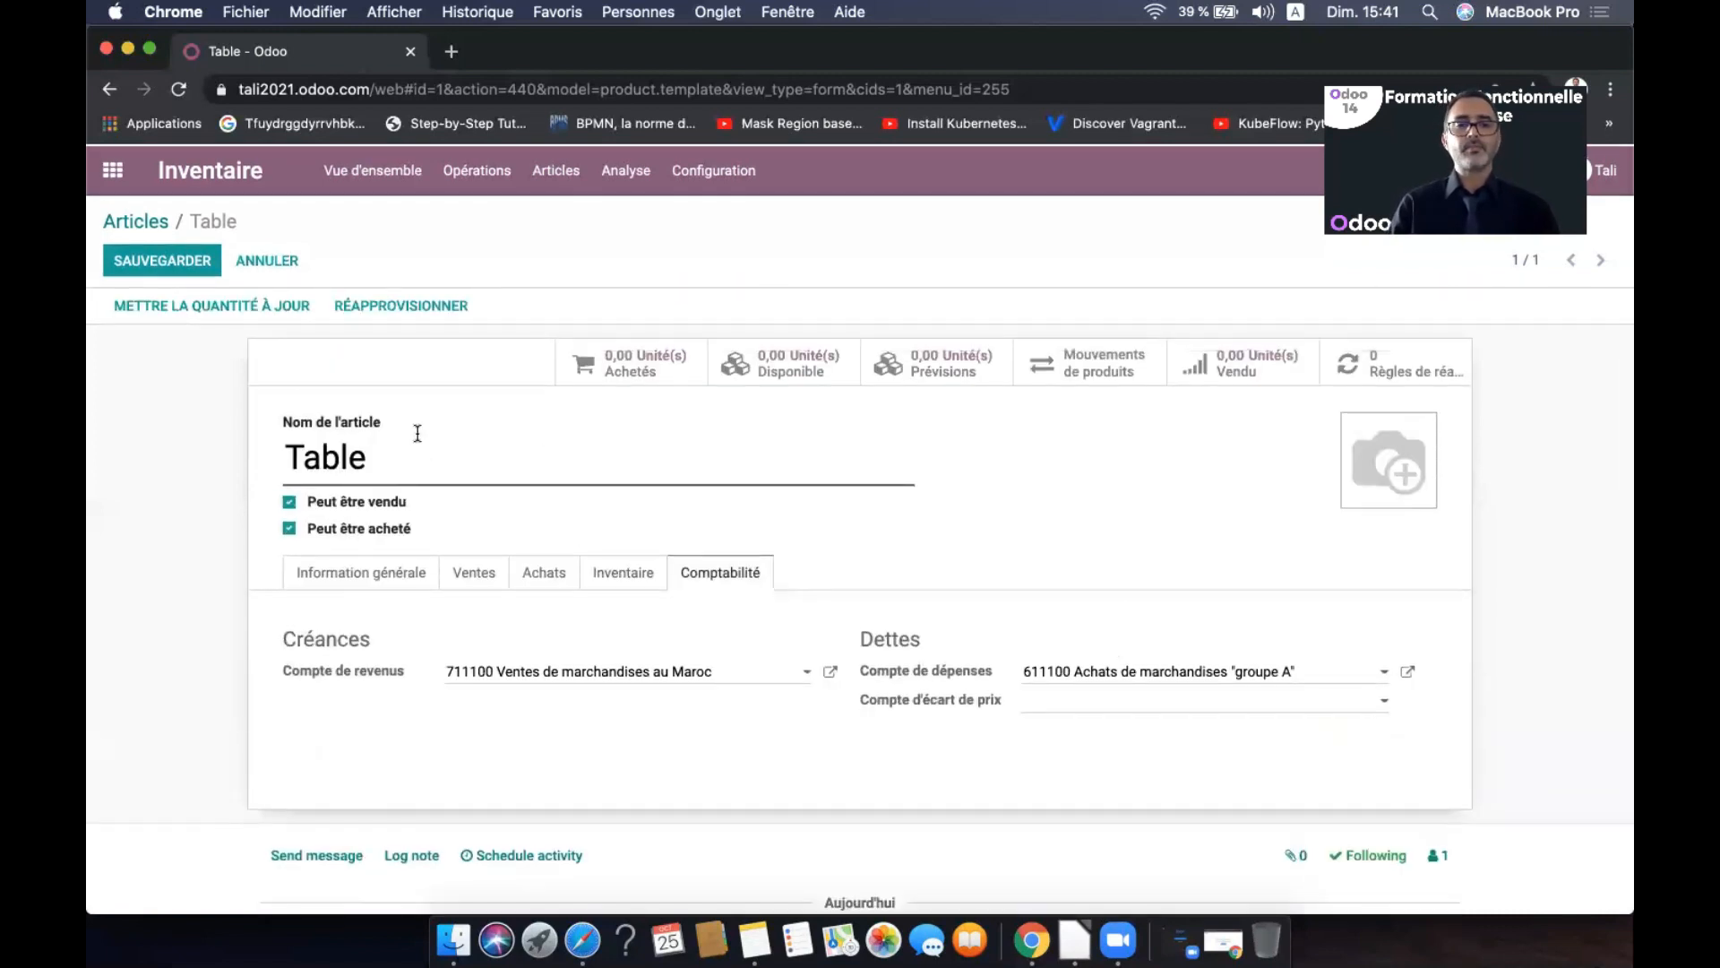
click(365, 571)
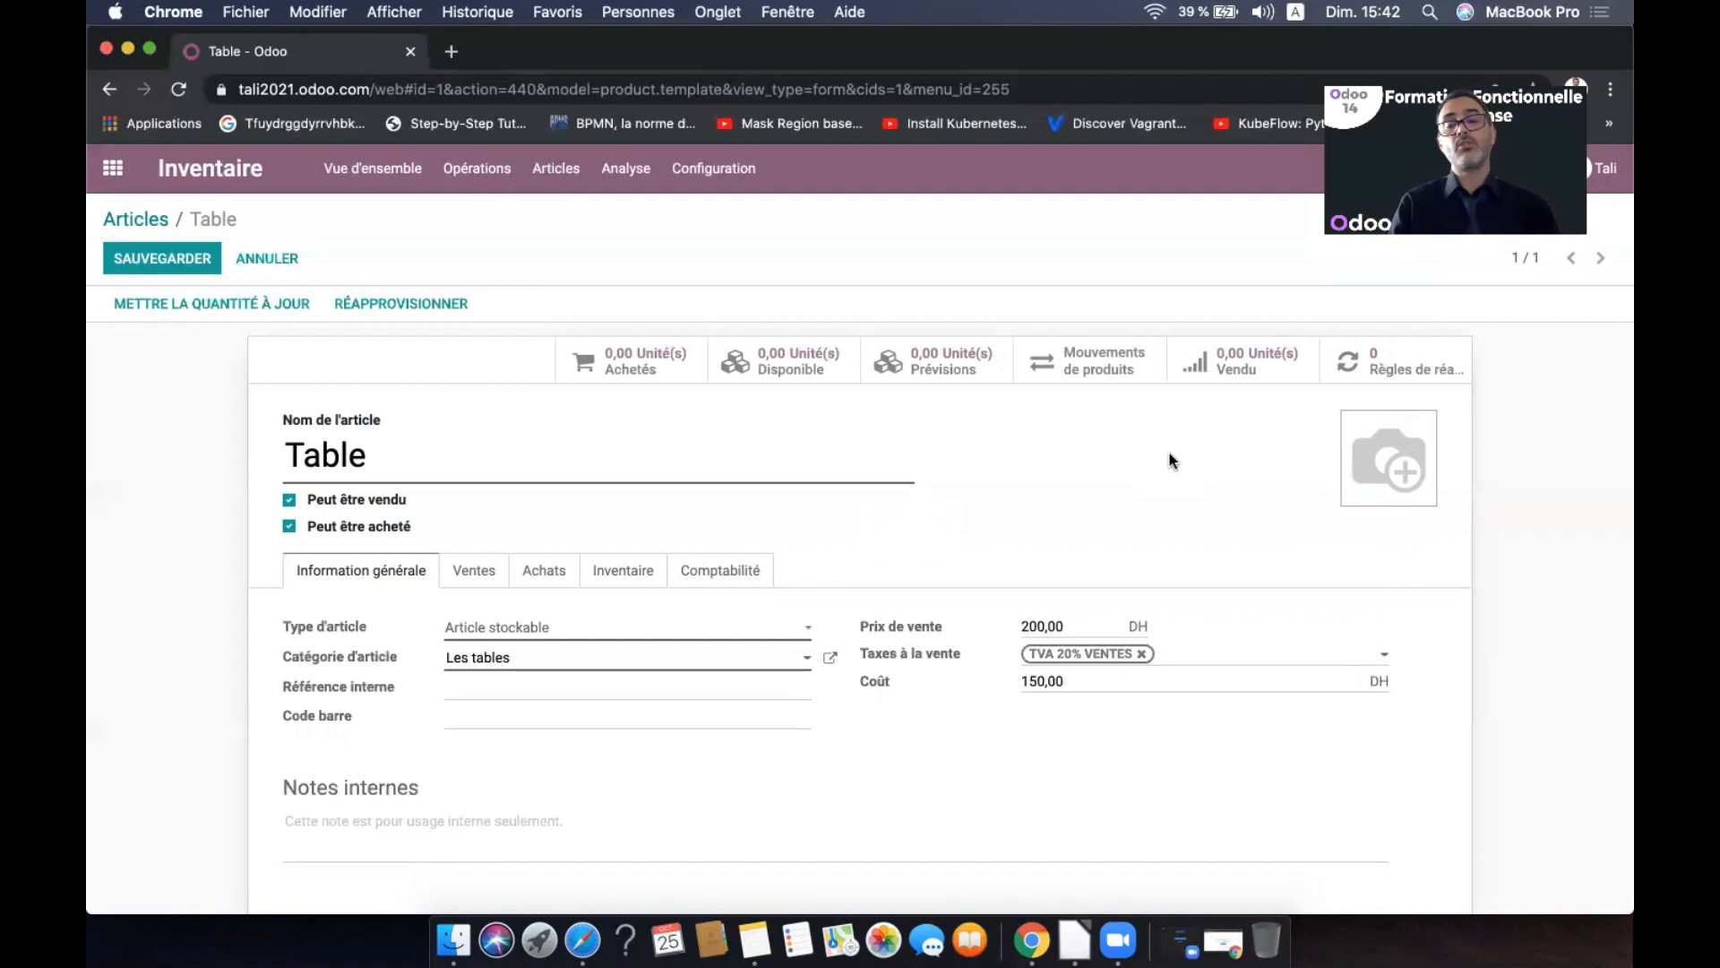
click(1380, 361)
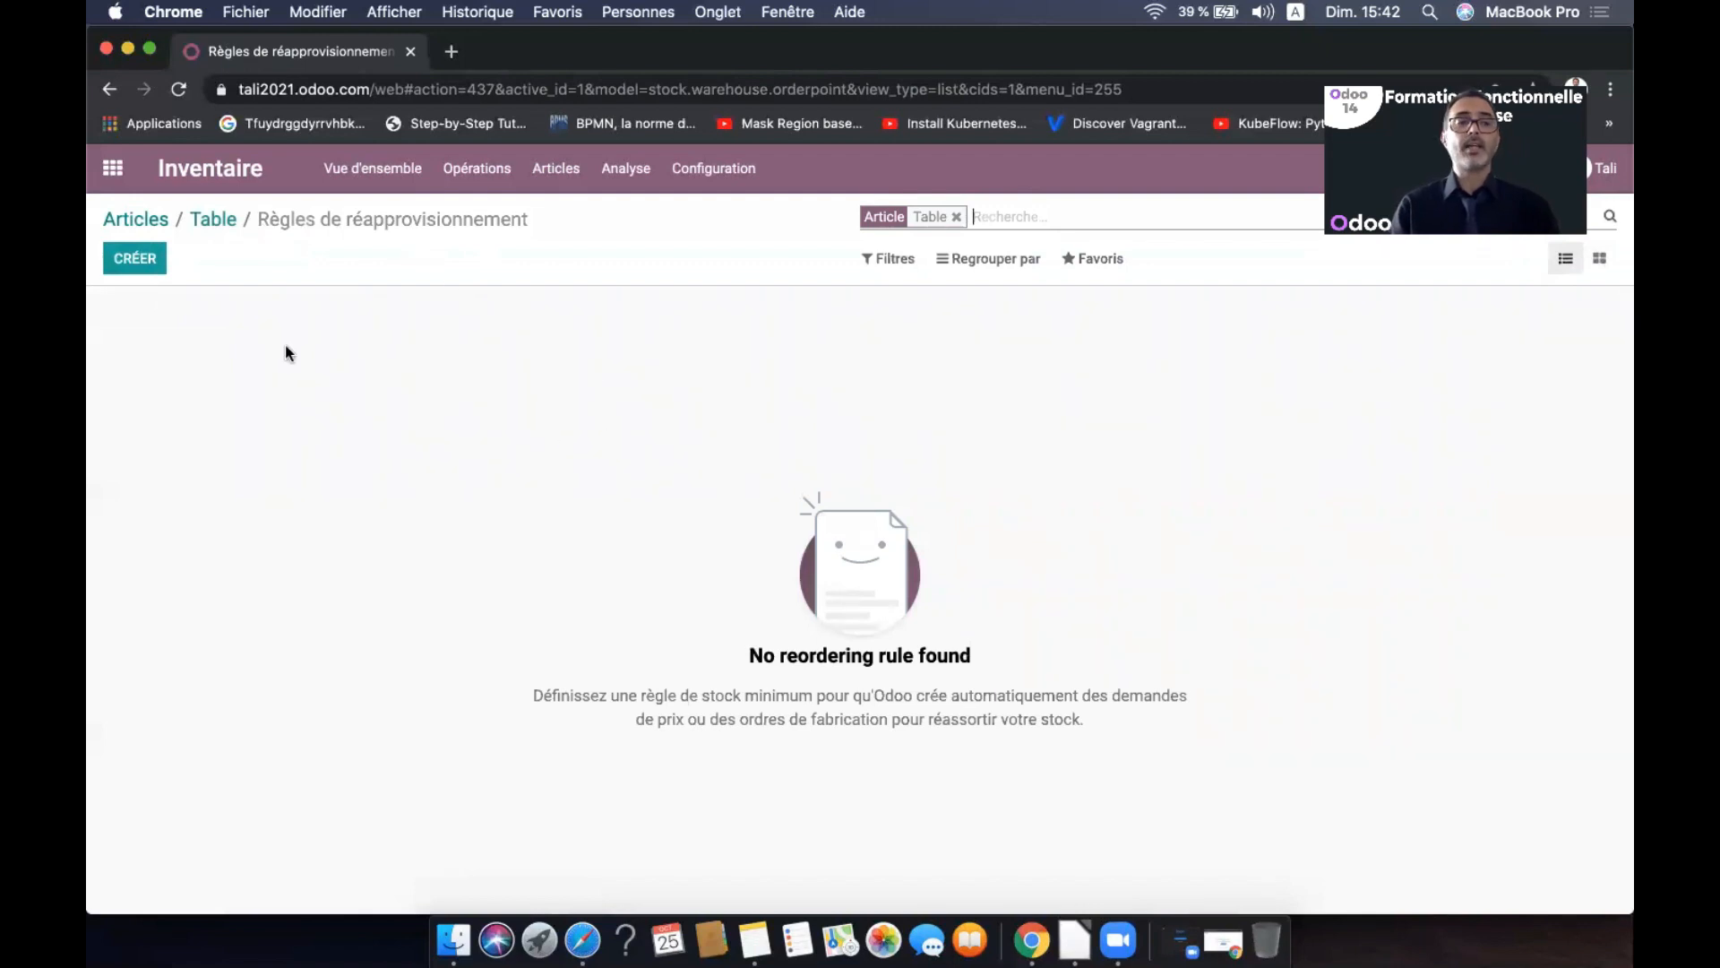
click(134, 258)
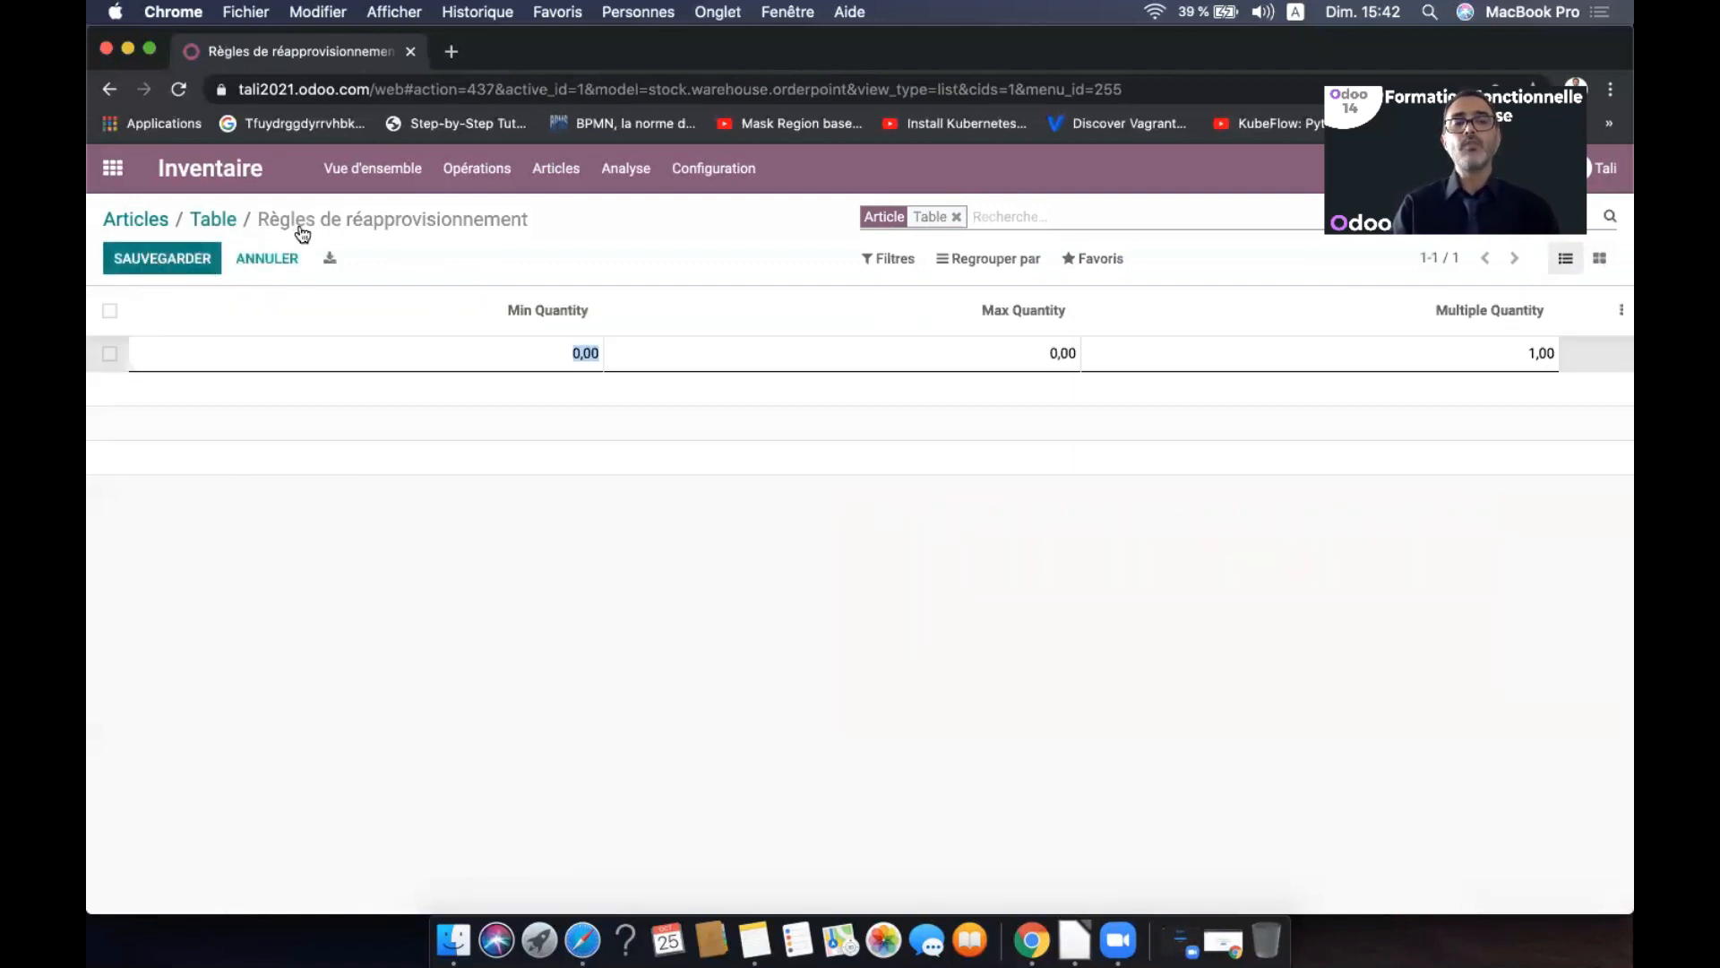
drag(258, 218, 560, 223)
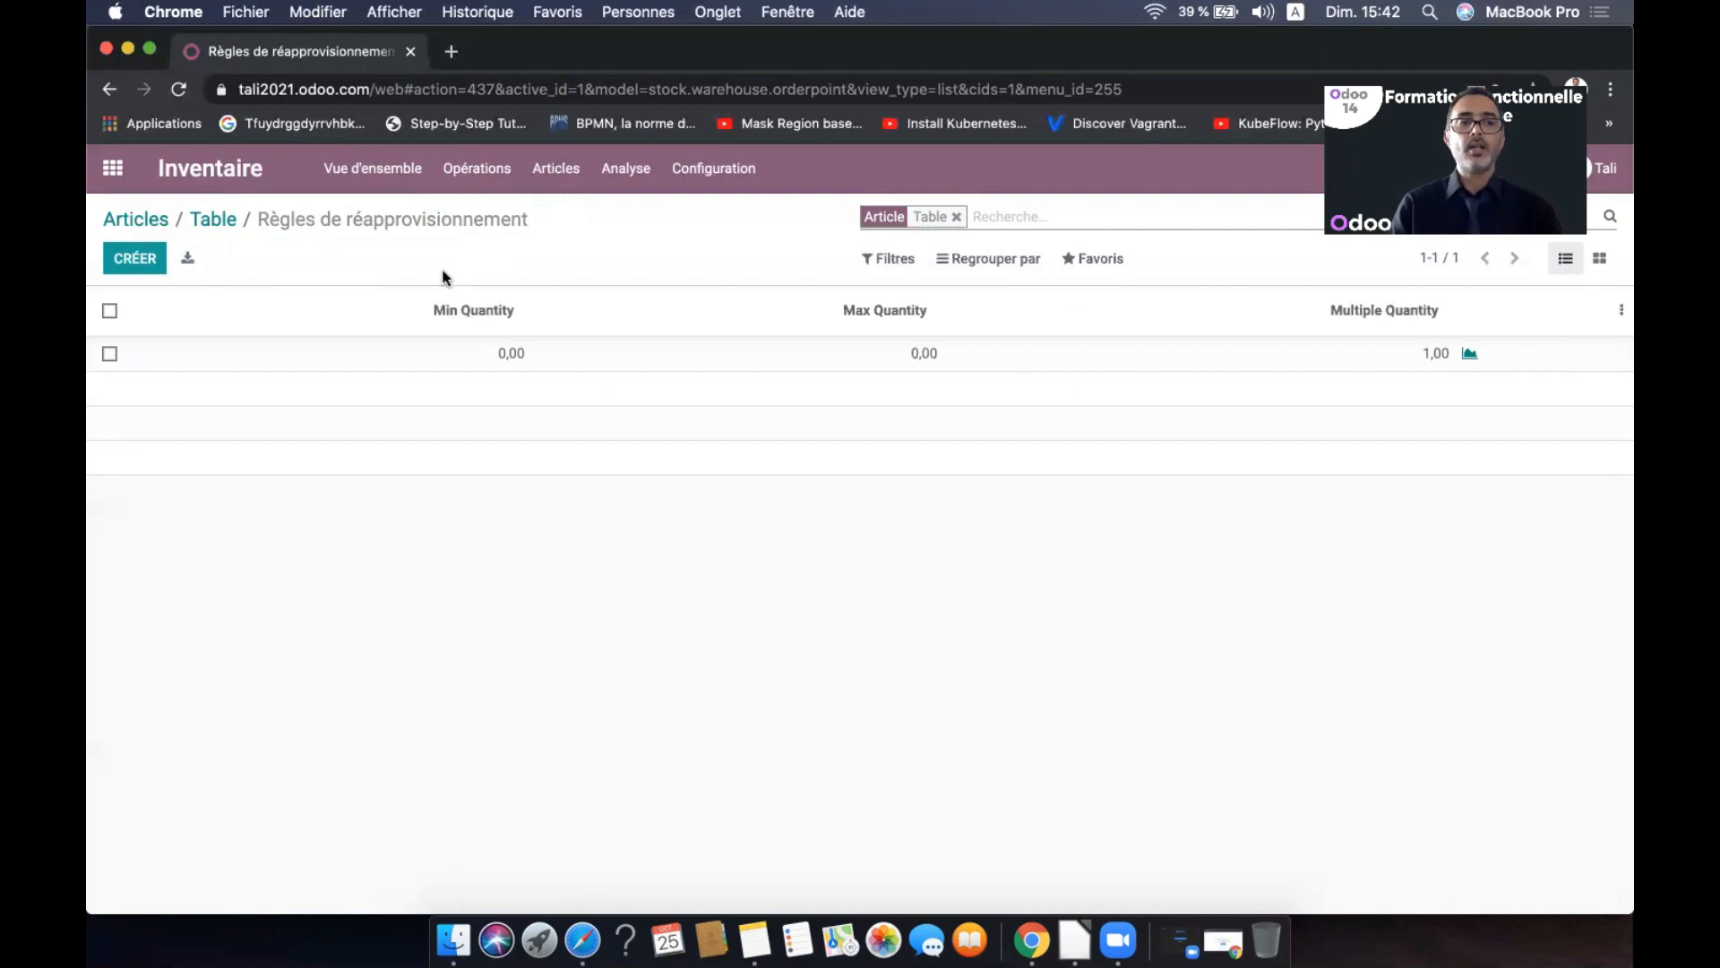
Set the reordering rule's minimum quantity to 5 and maximum to 20, save it, and return to the articles list
click(498, 369)
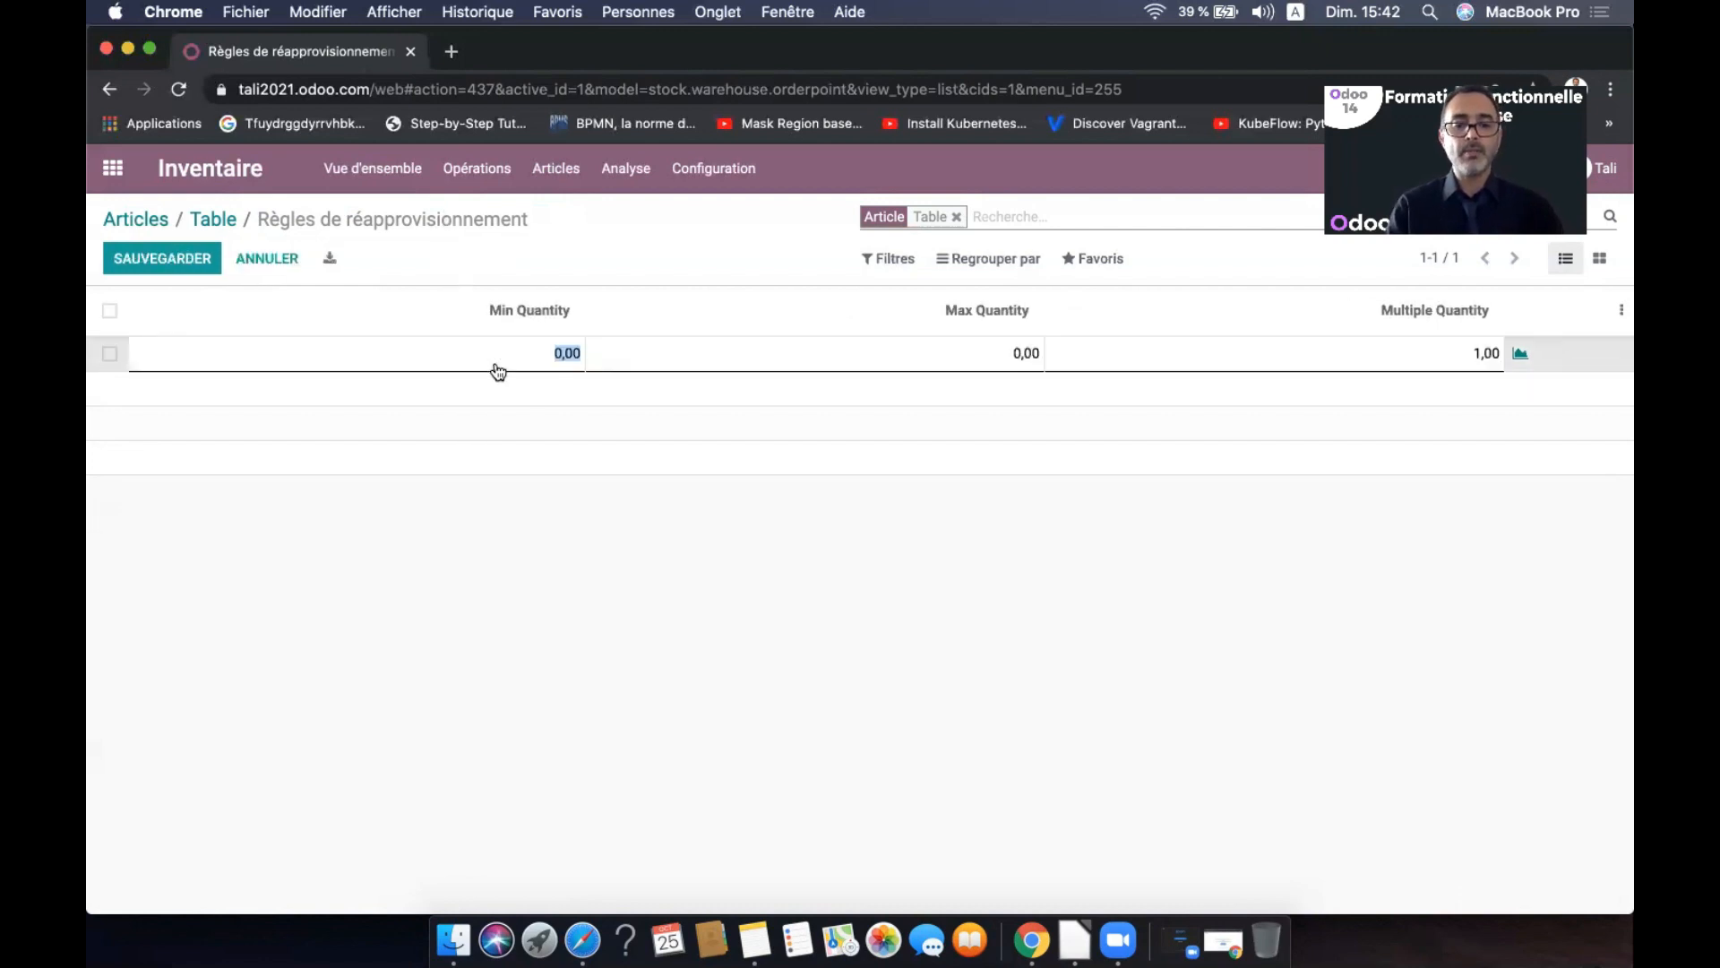
text(5)
click(1003, 357)
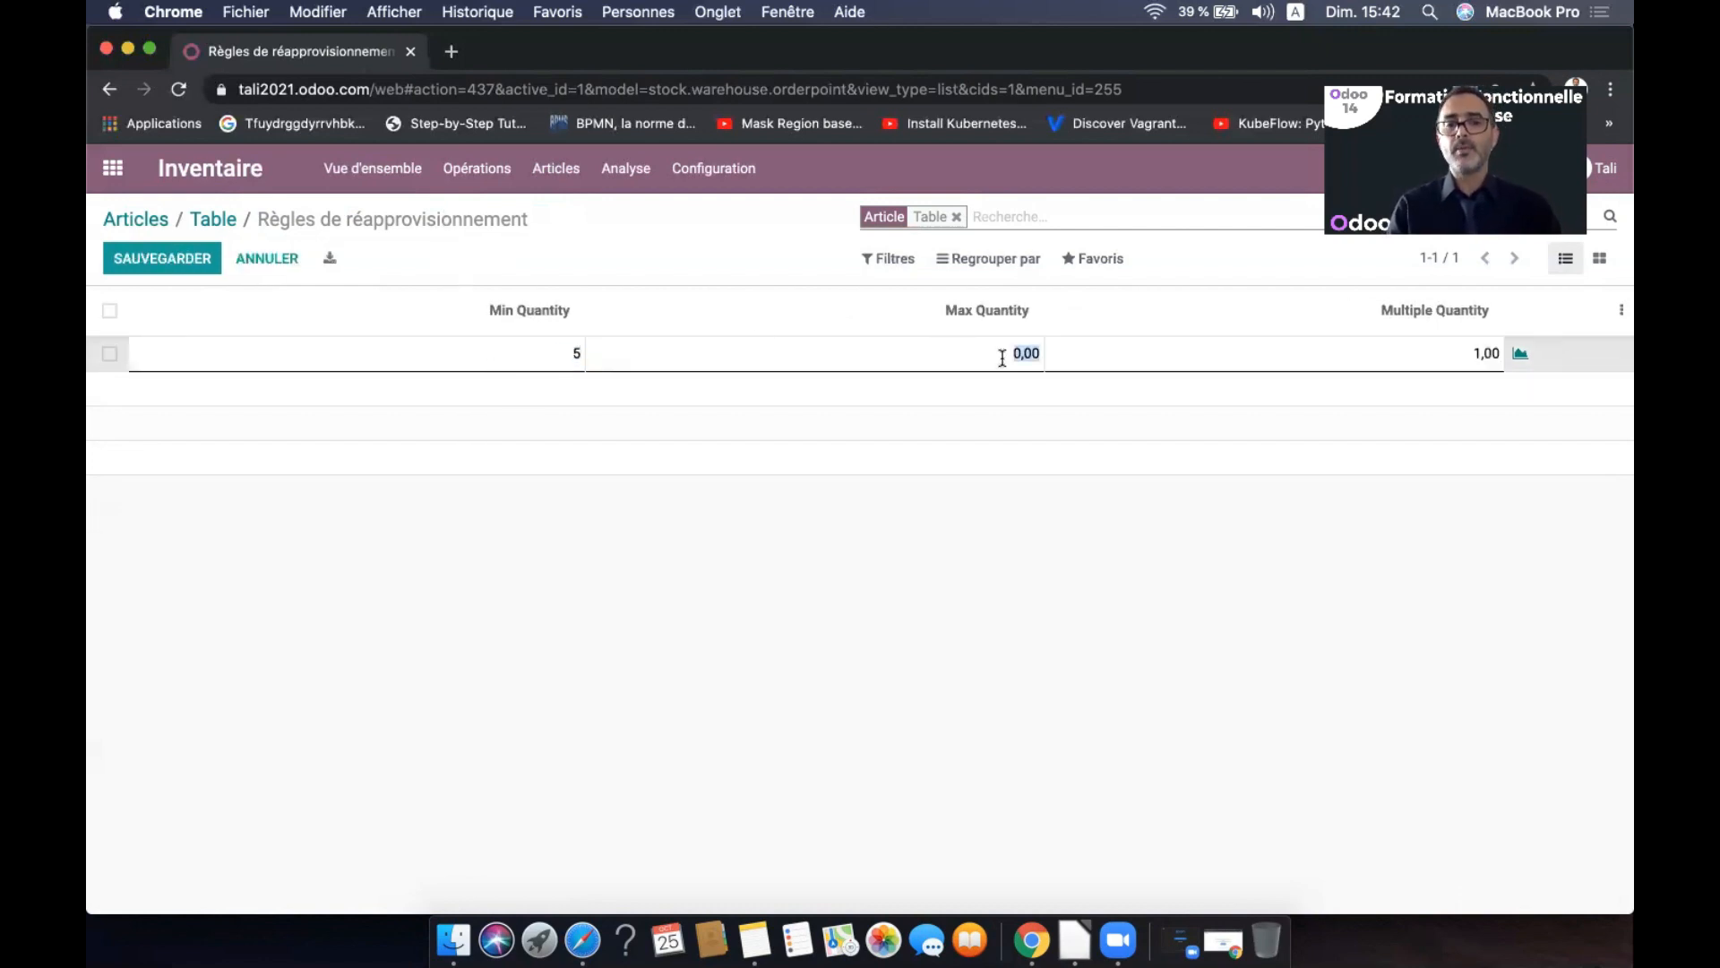
text(20)
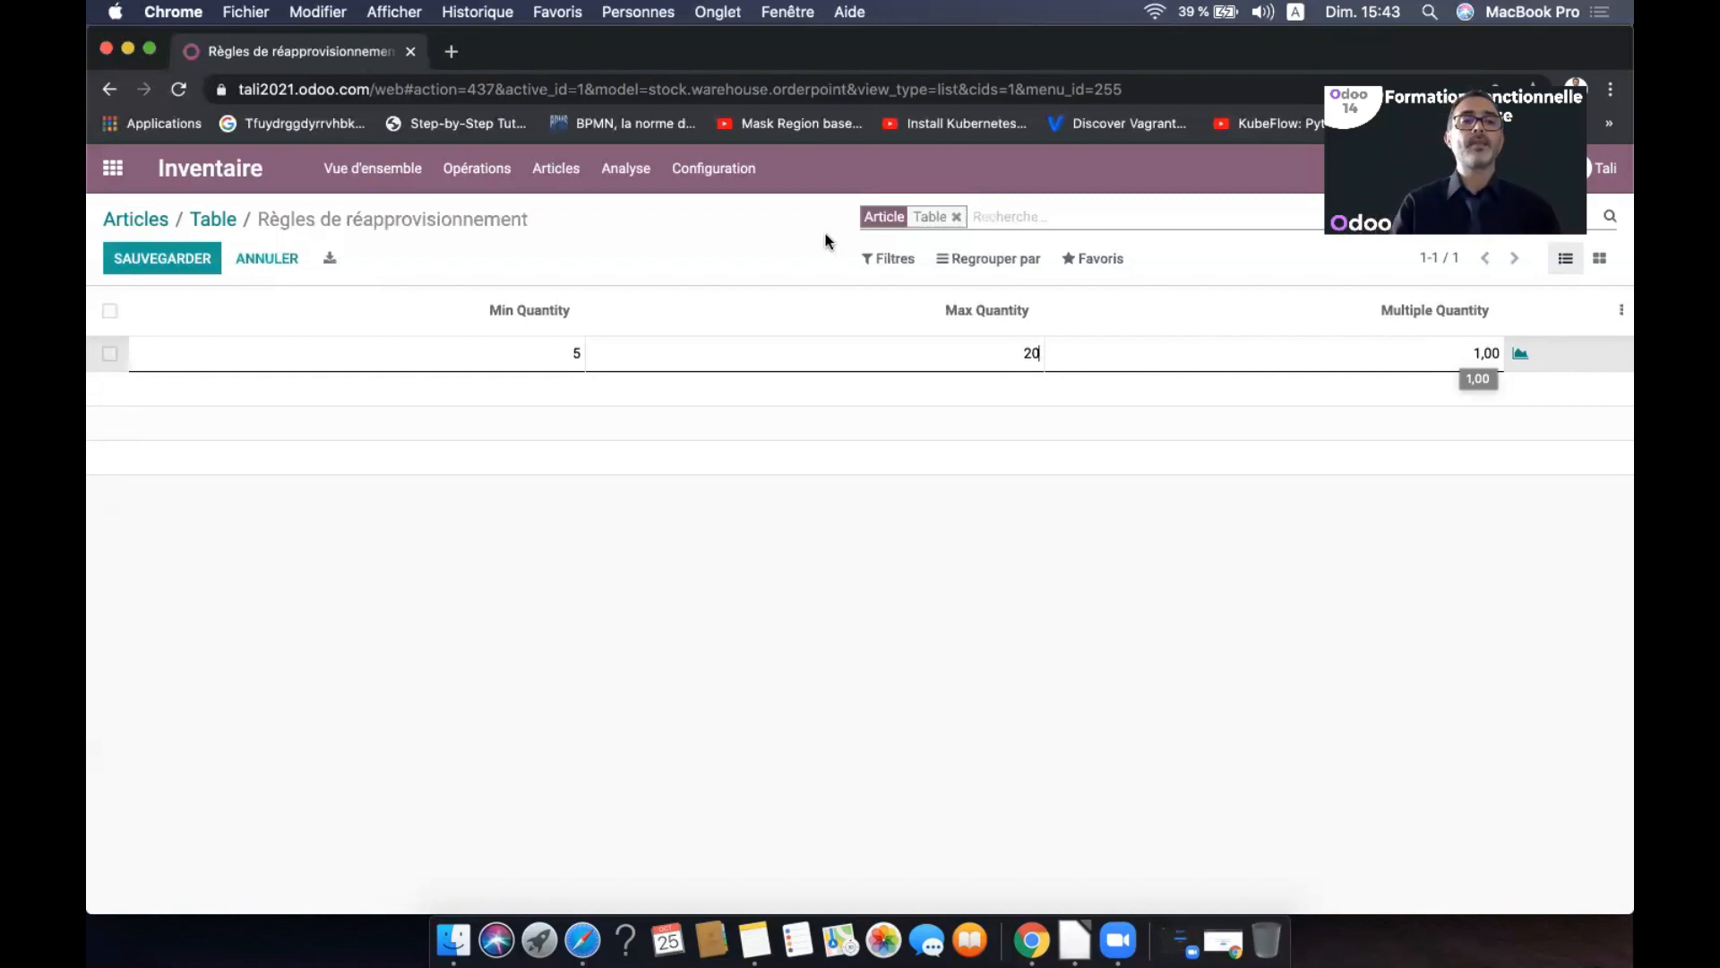
click(187, 265)
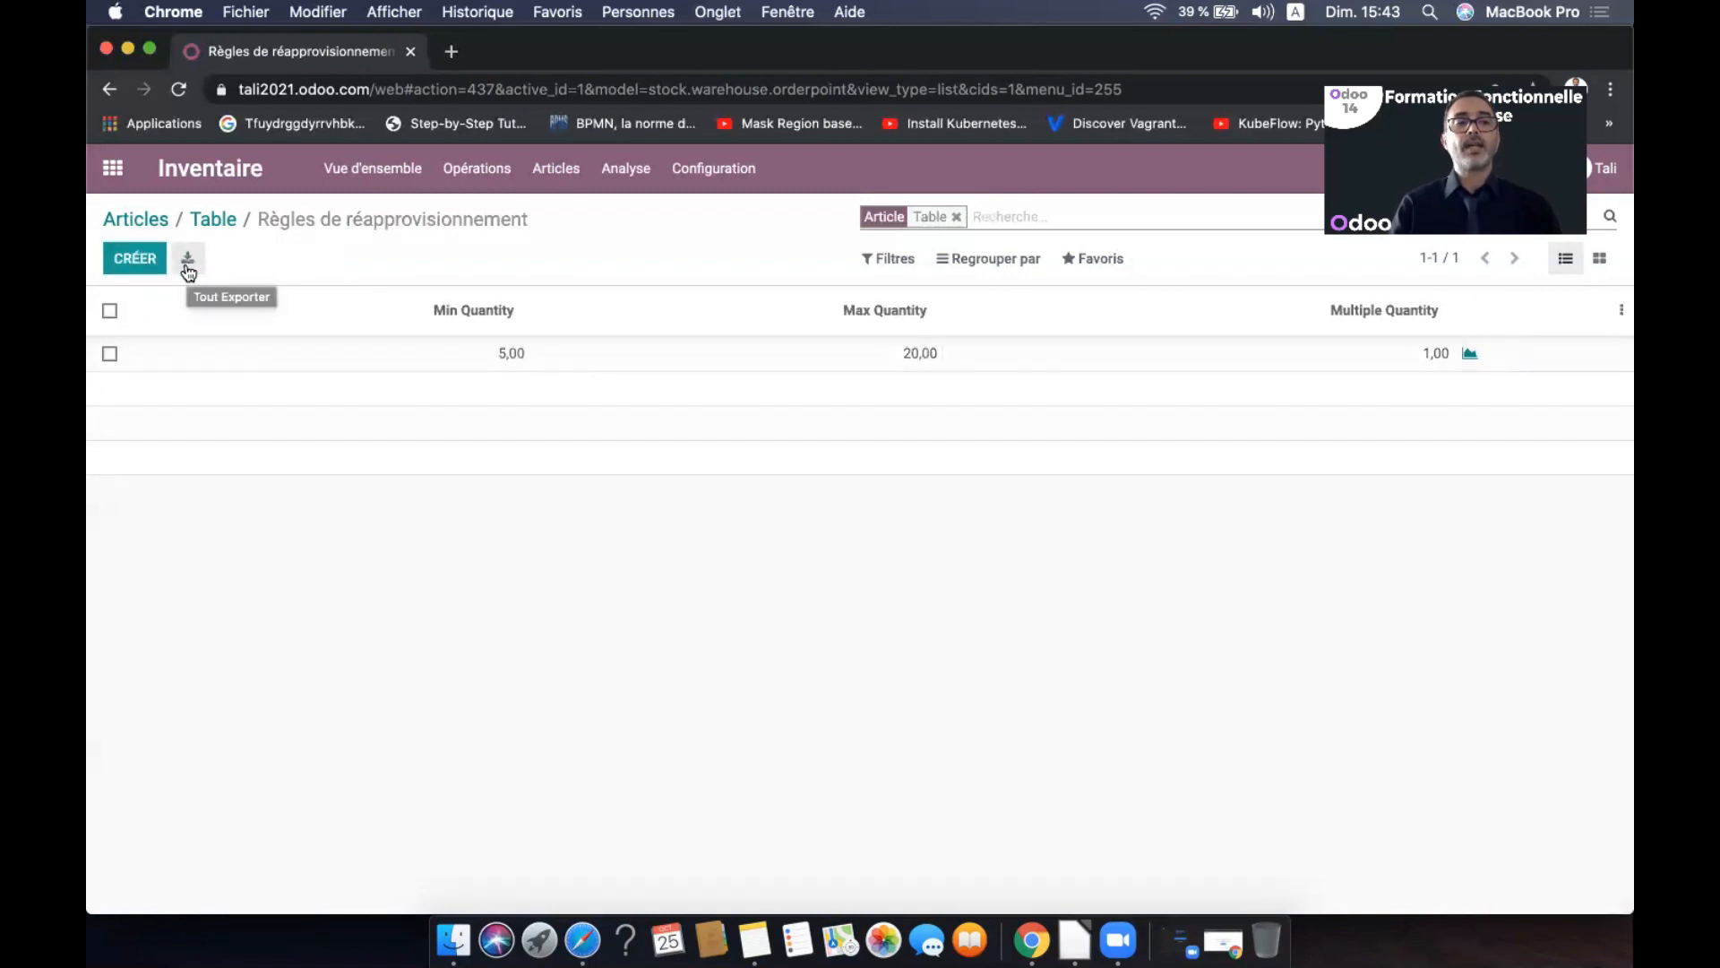
click(213, 220)
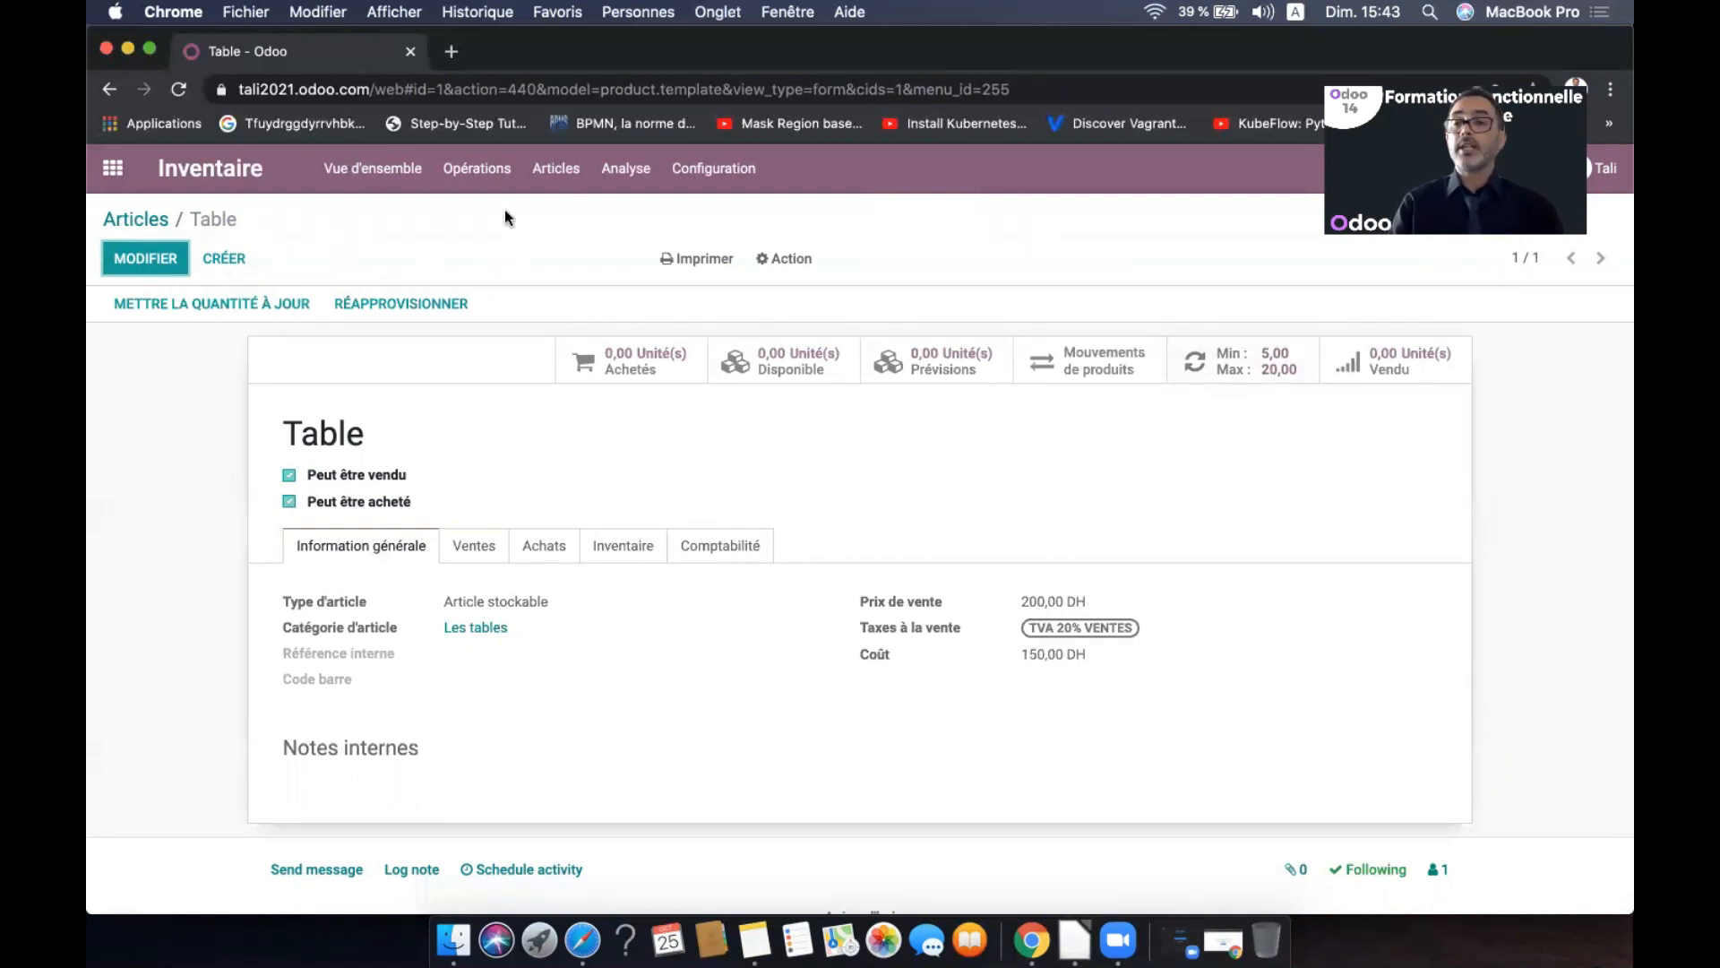
click(125, 221)
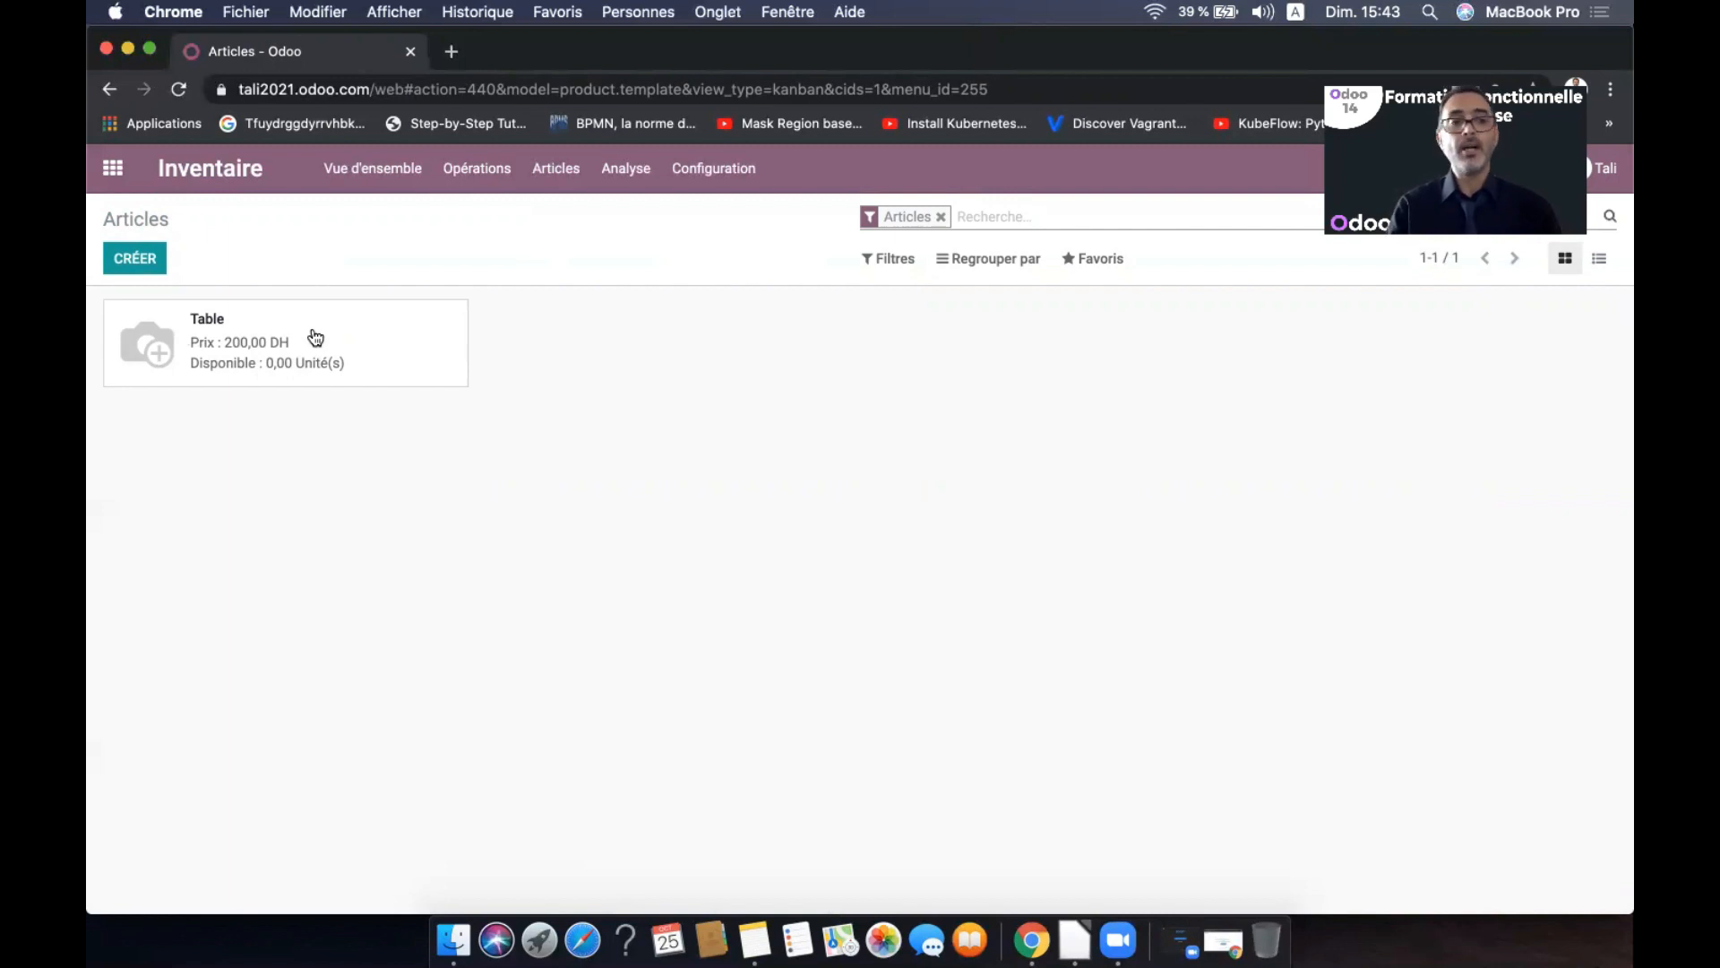
Edit the Table article to use Table.jpeg from the Téléchargements folder as its picture, and save the article
click(273, 338)
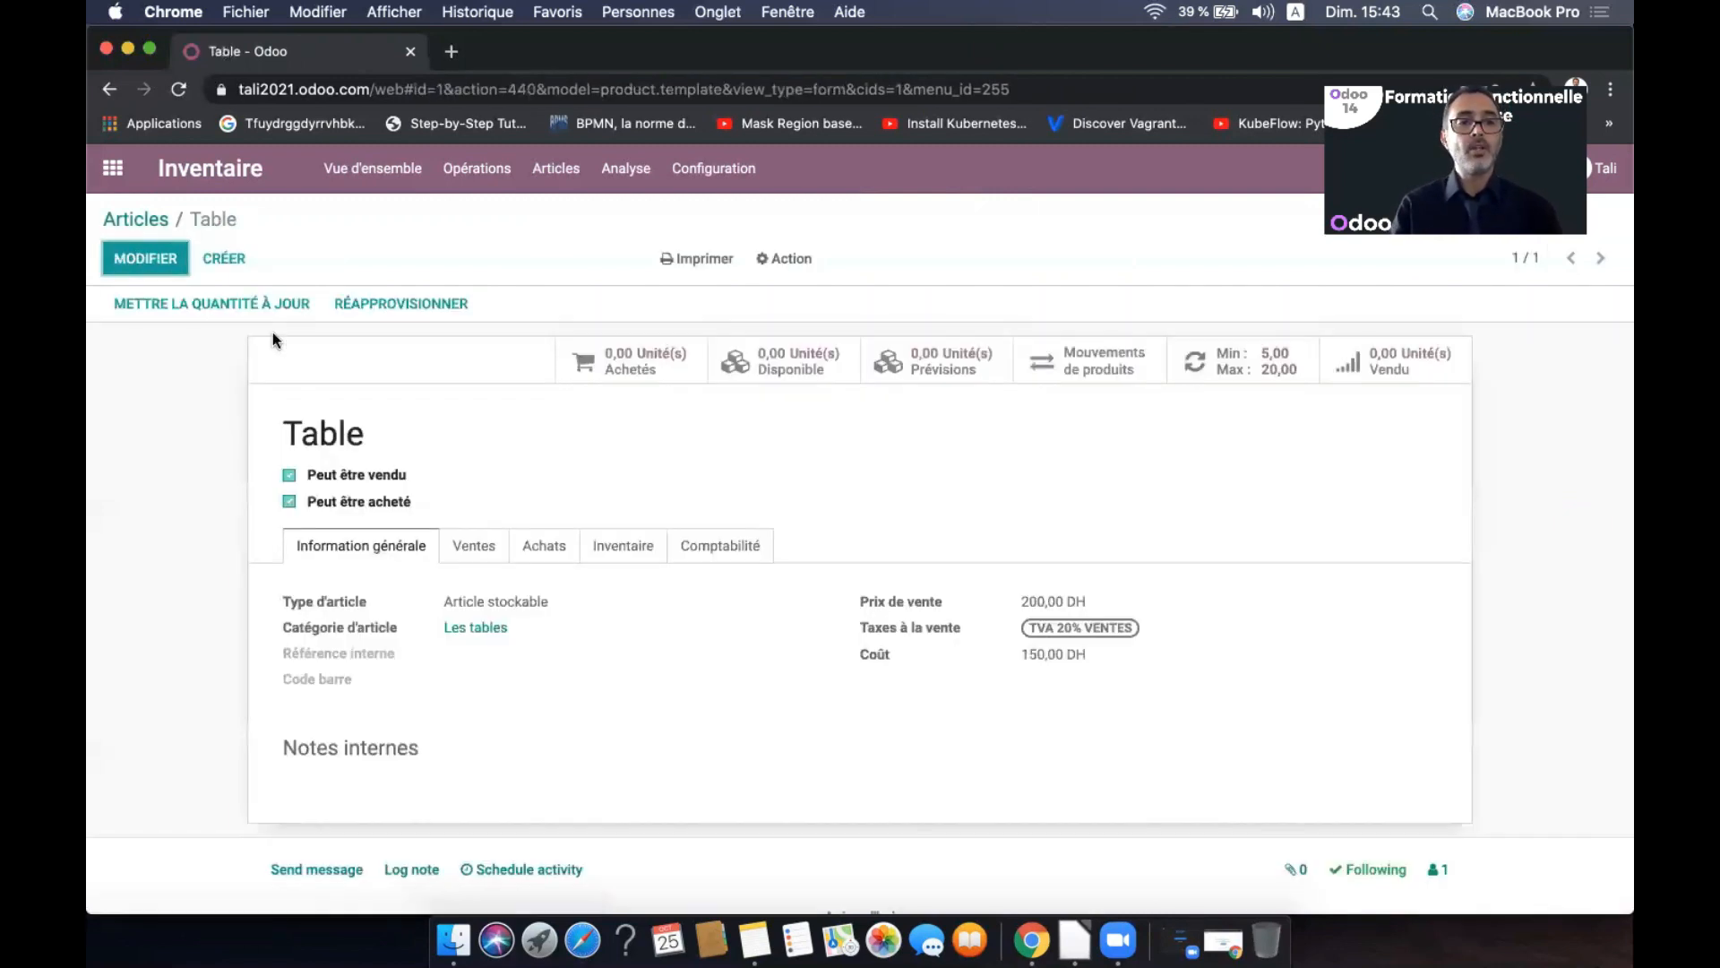
click(159, 255)
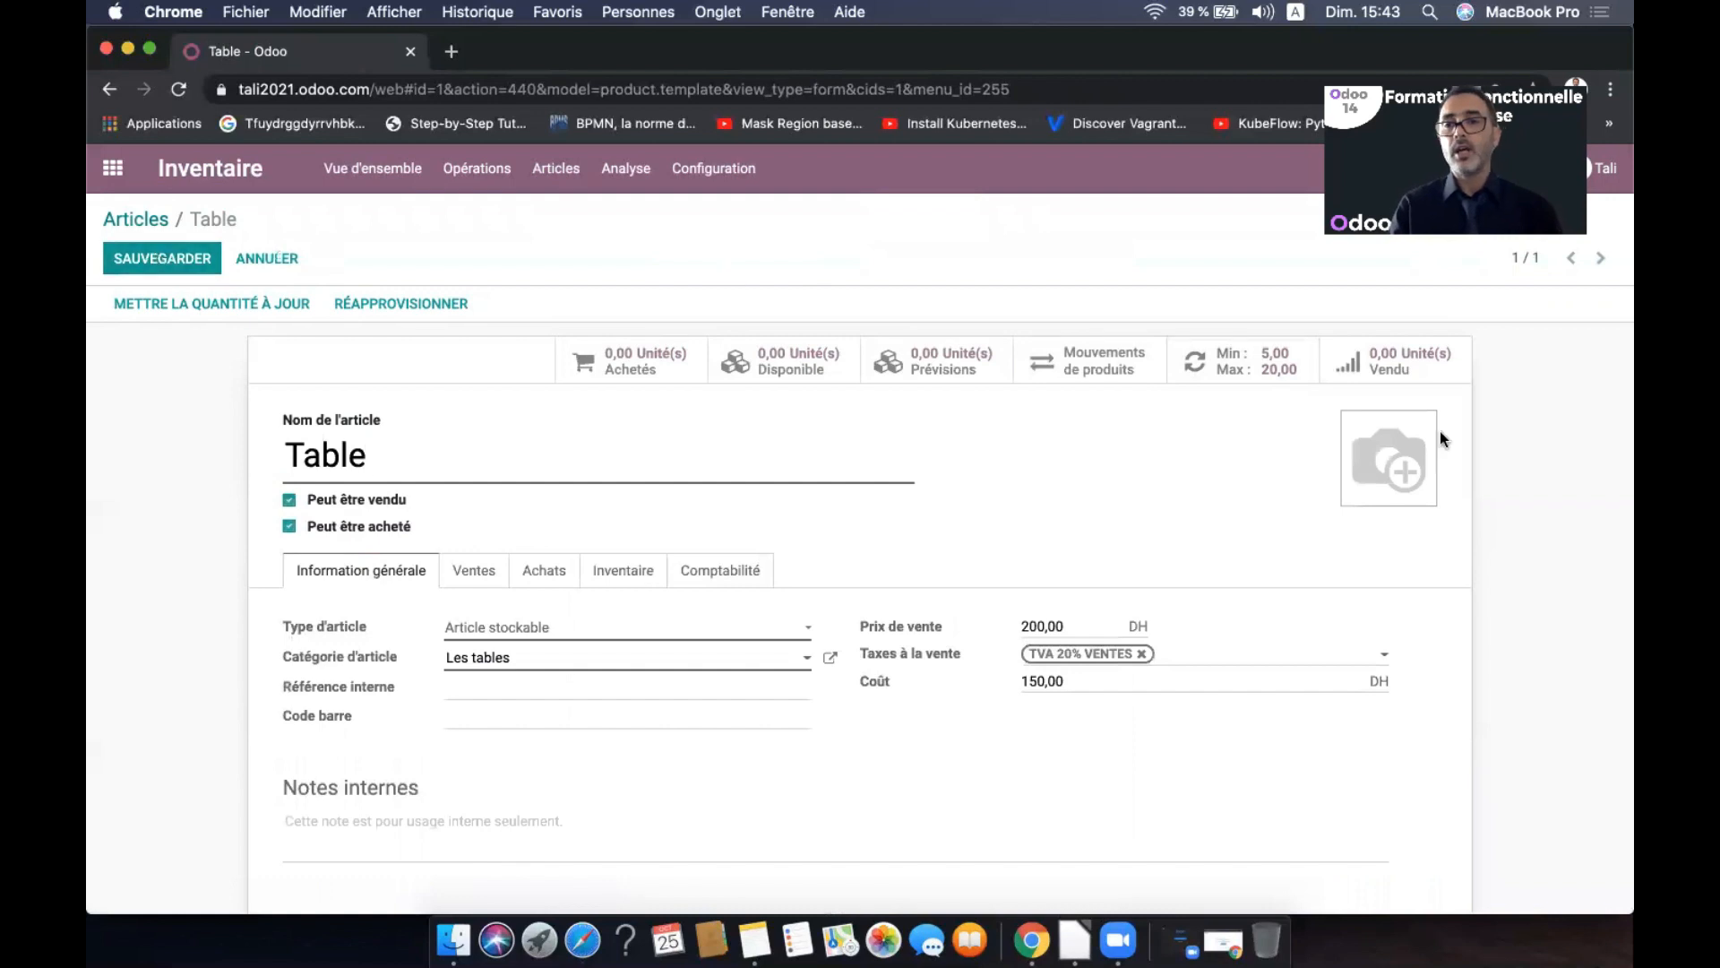
mouse_move(1371, 427)
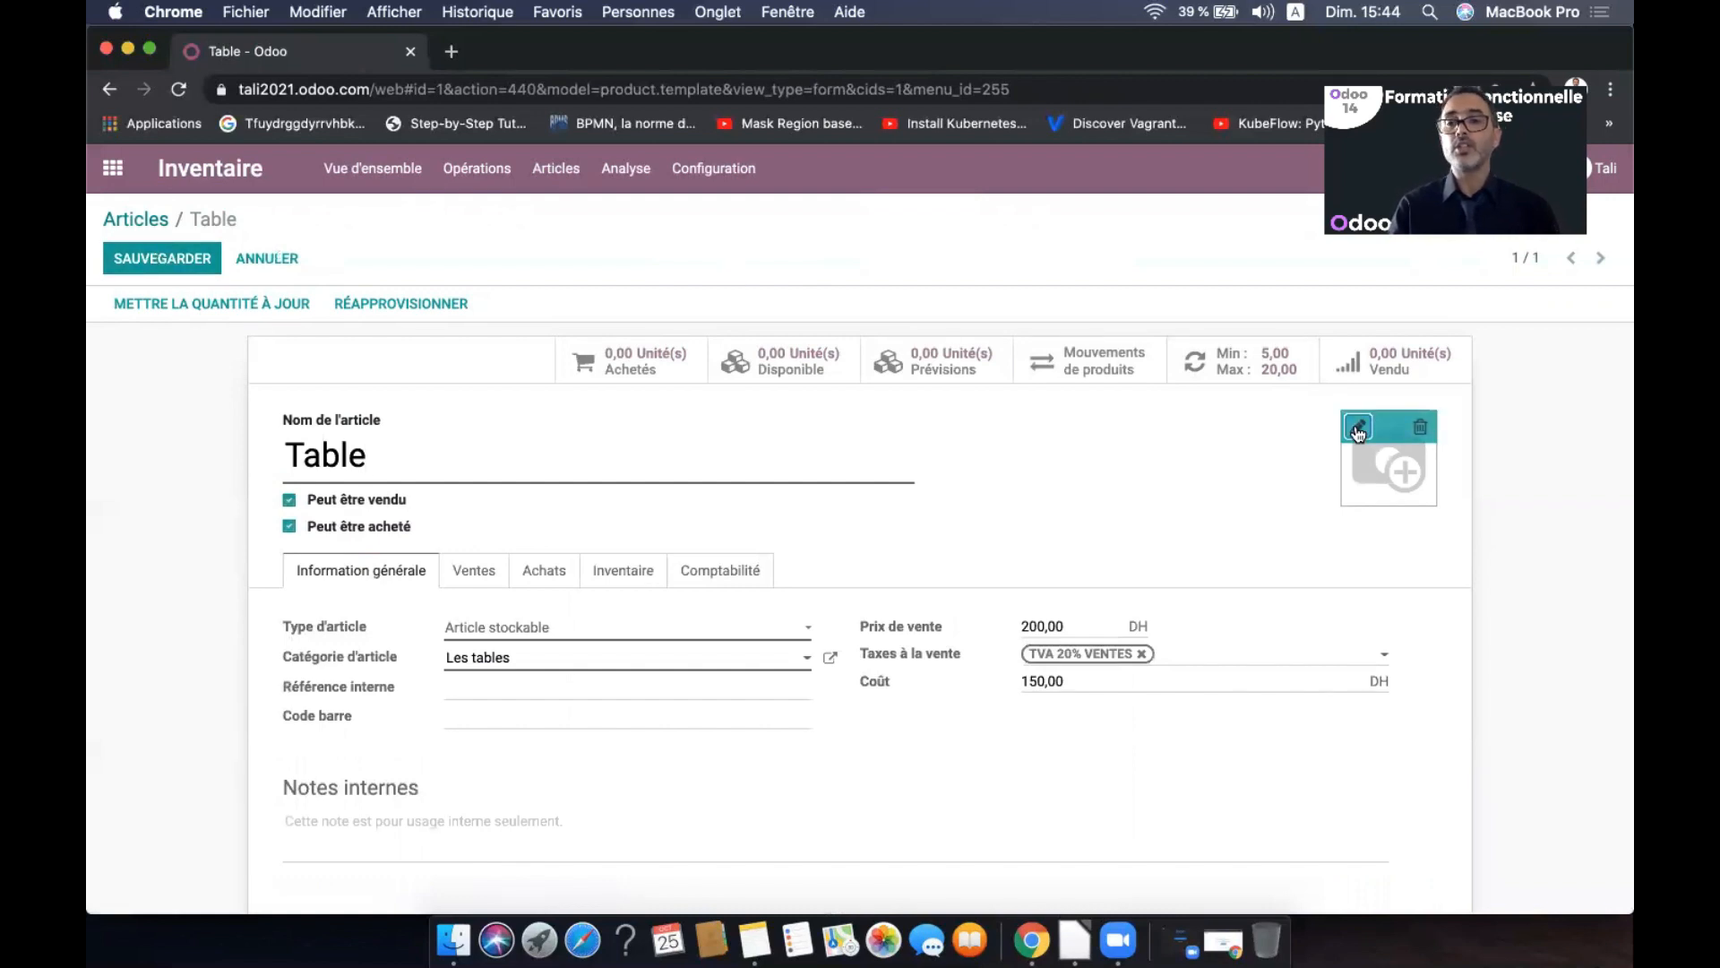
click(1359, 429)
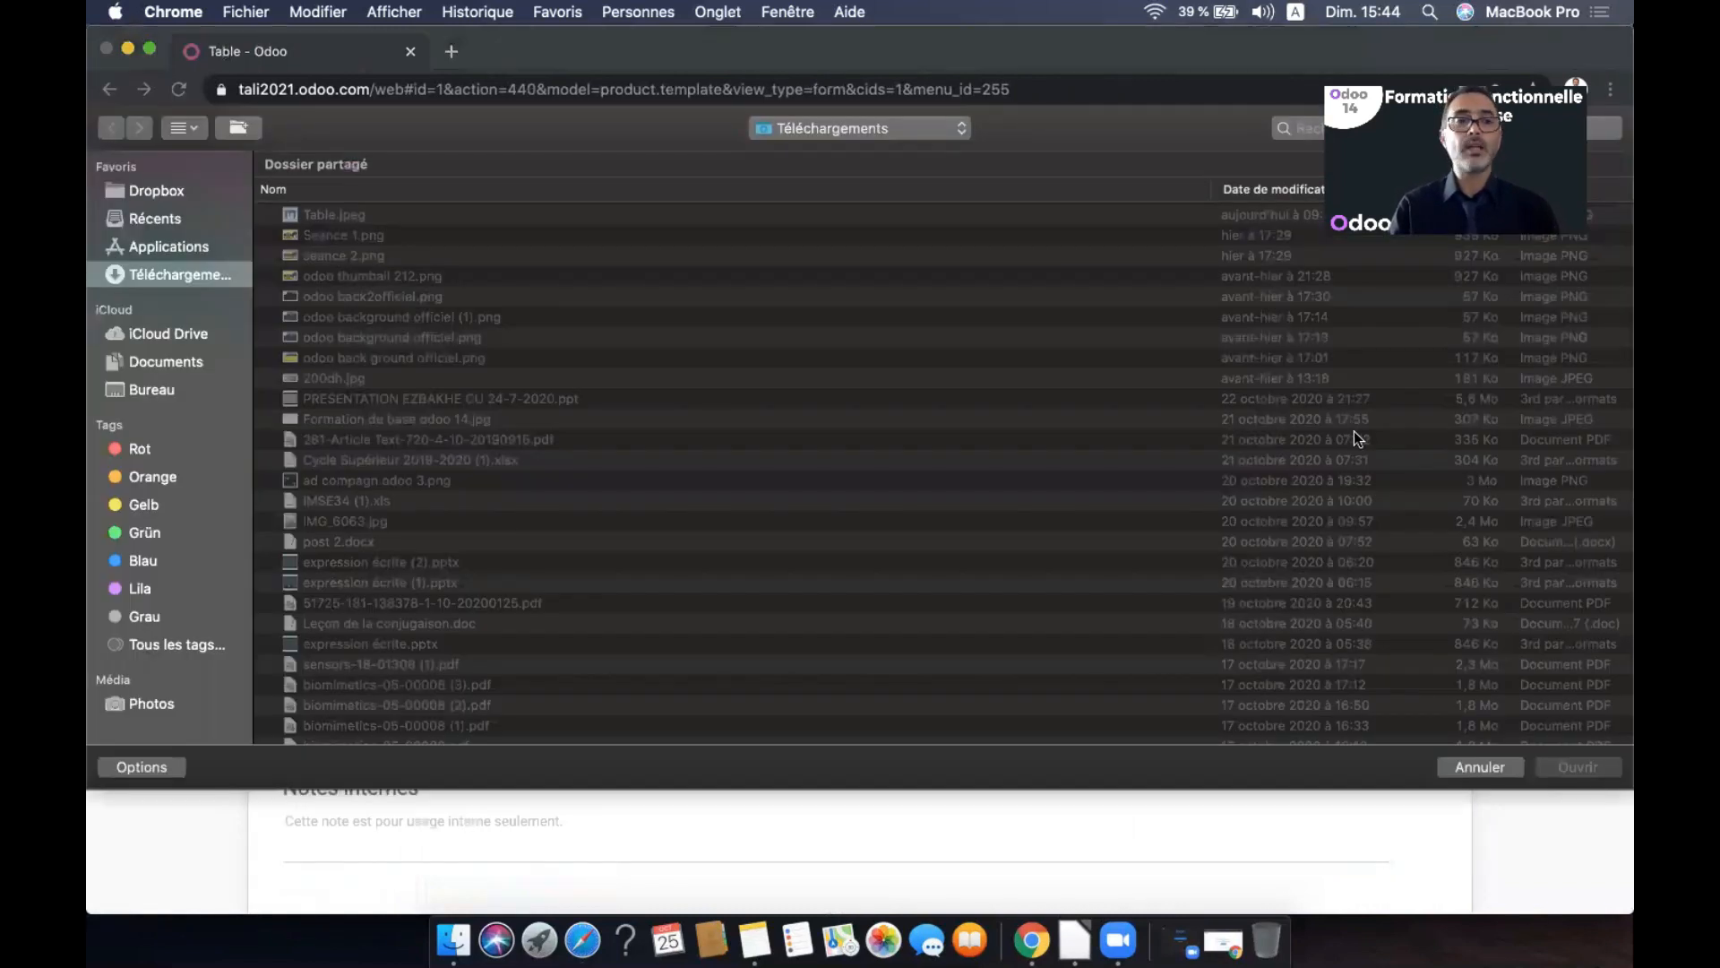
click(341, 215)
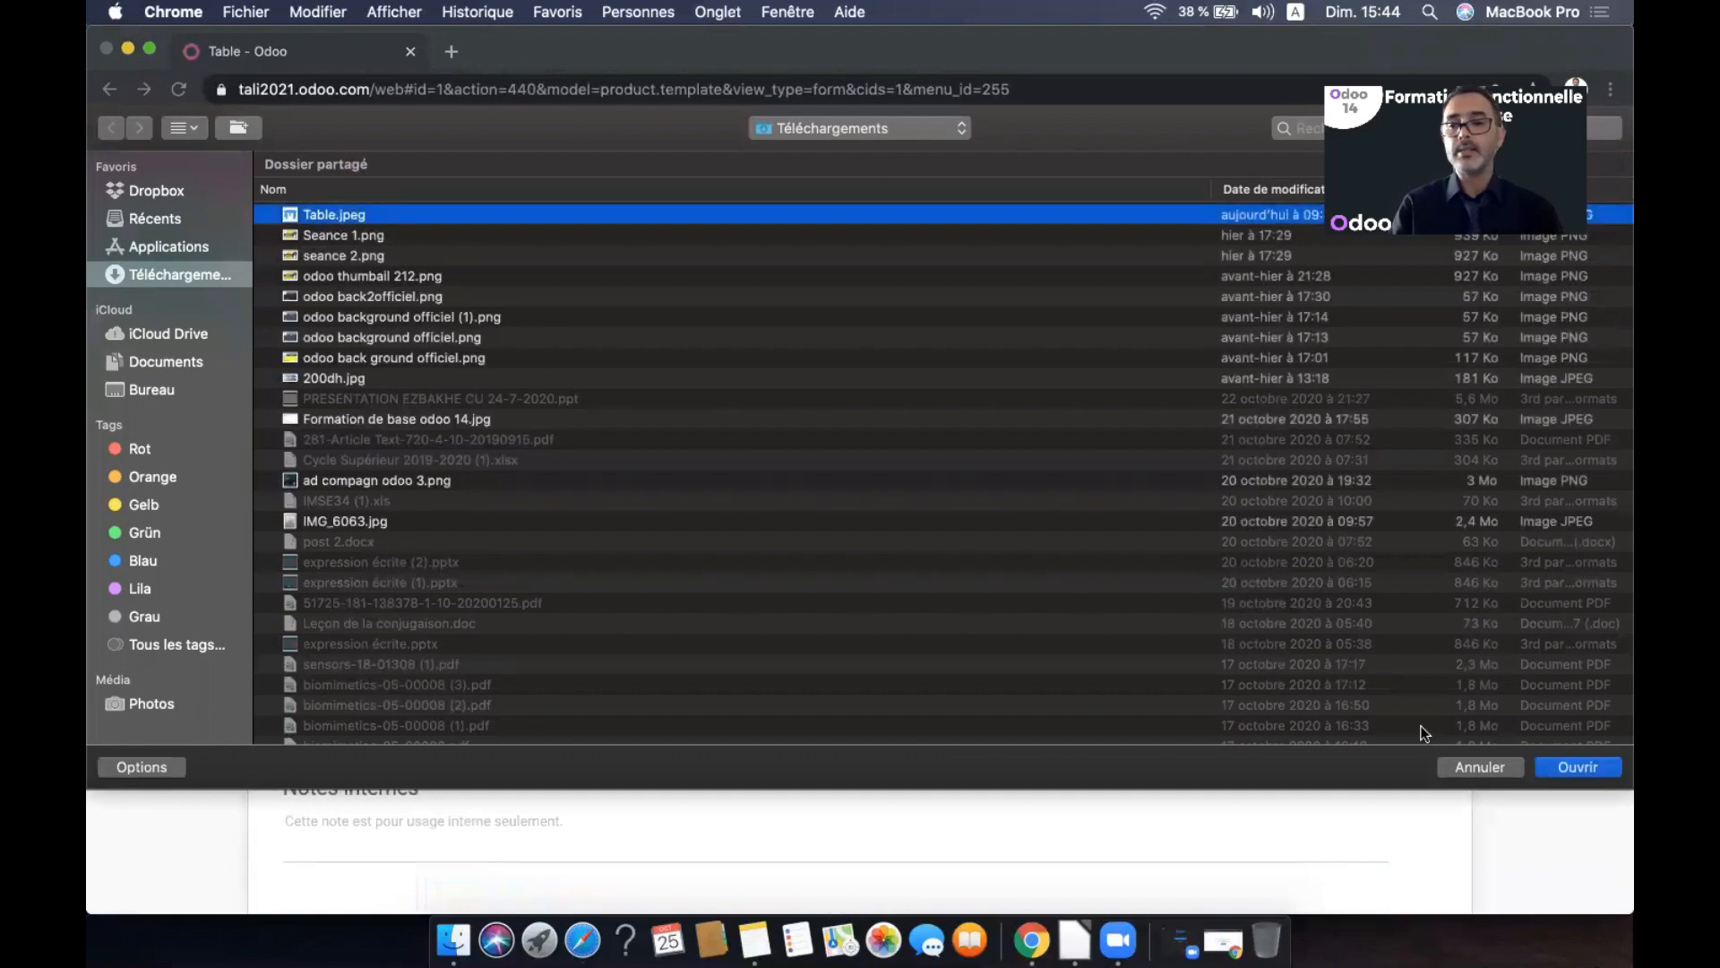
click(1564, 765)
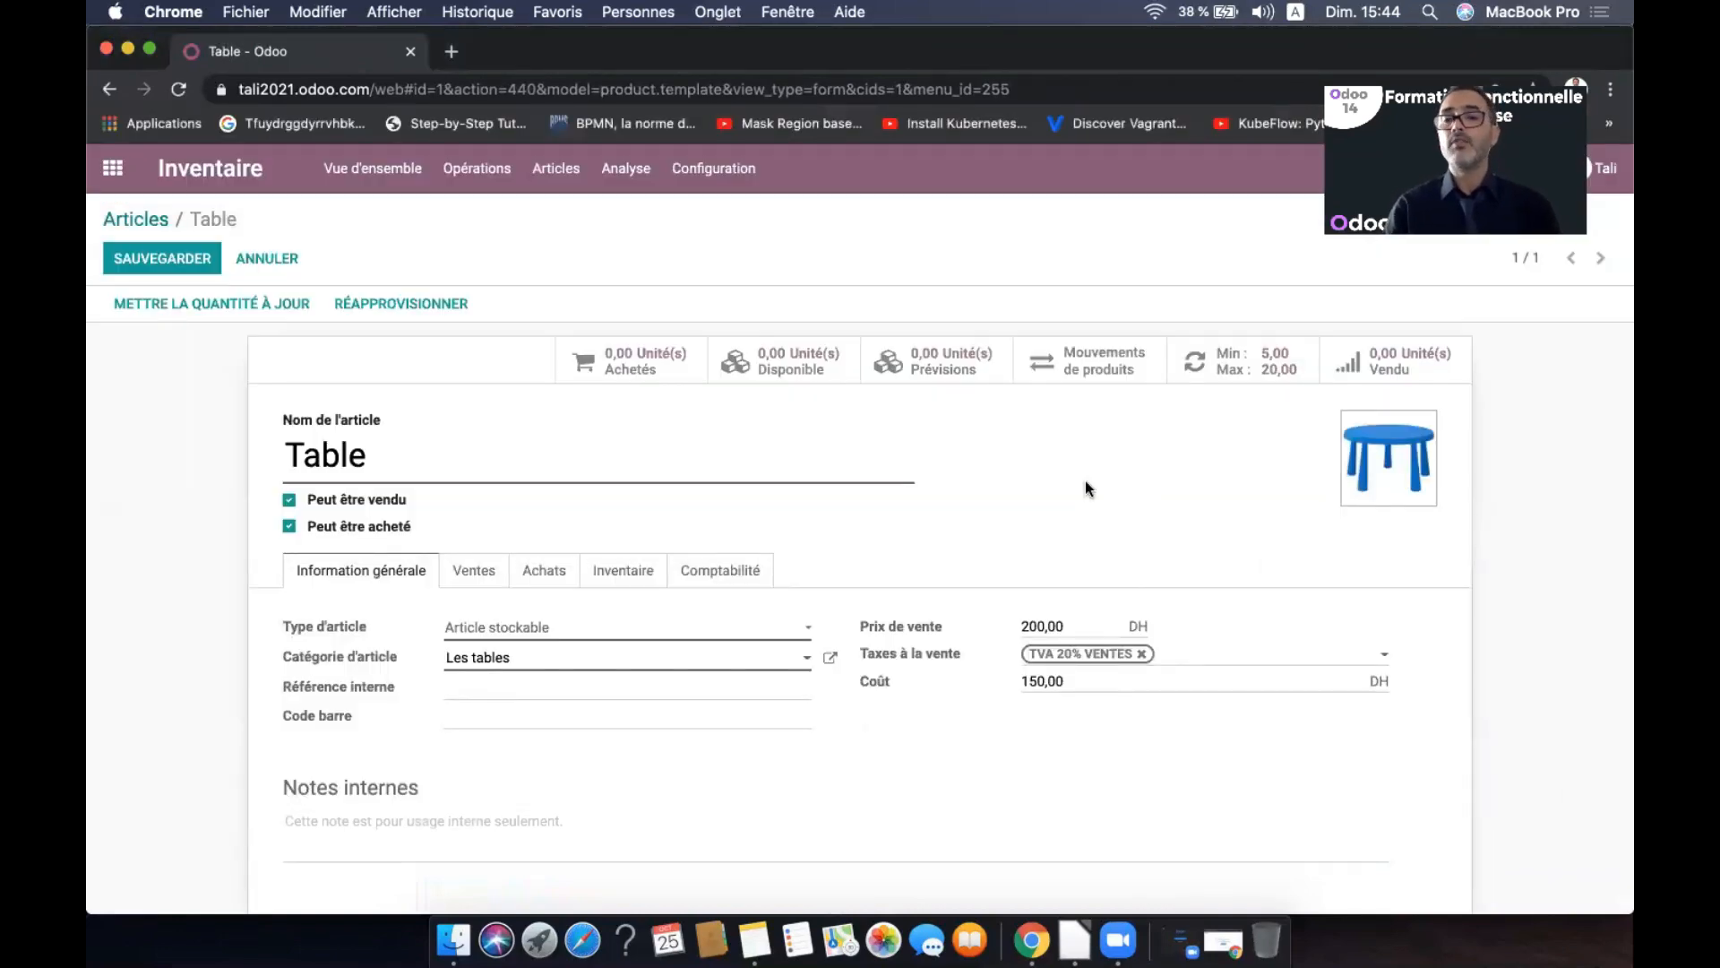
mouse_move(1392, 465)
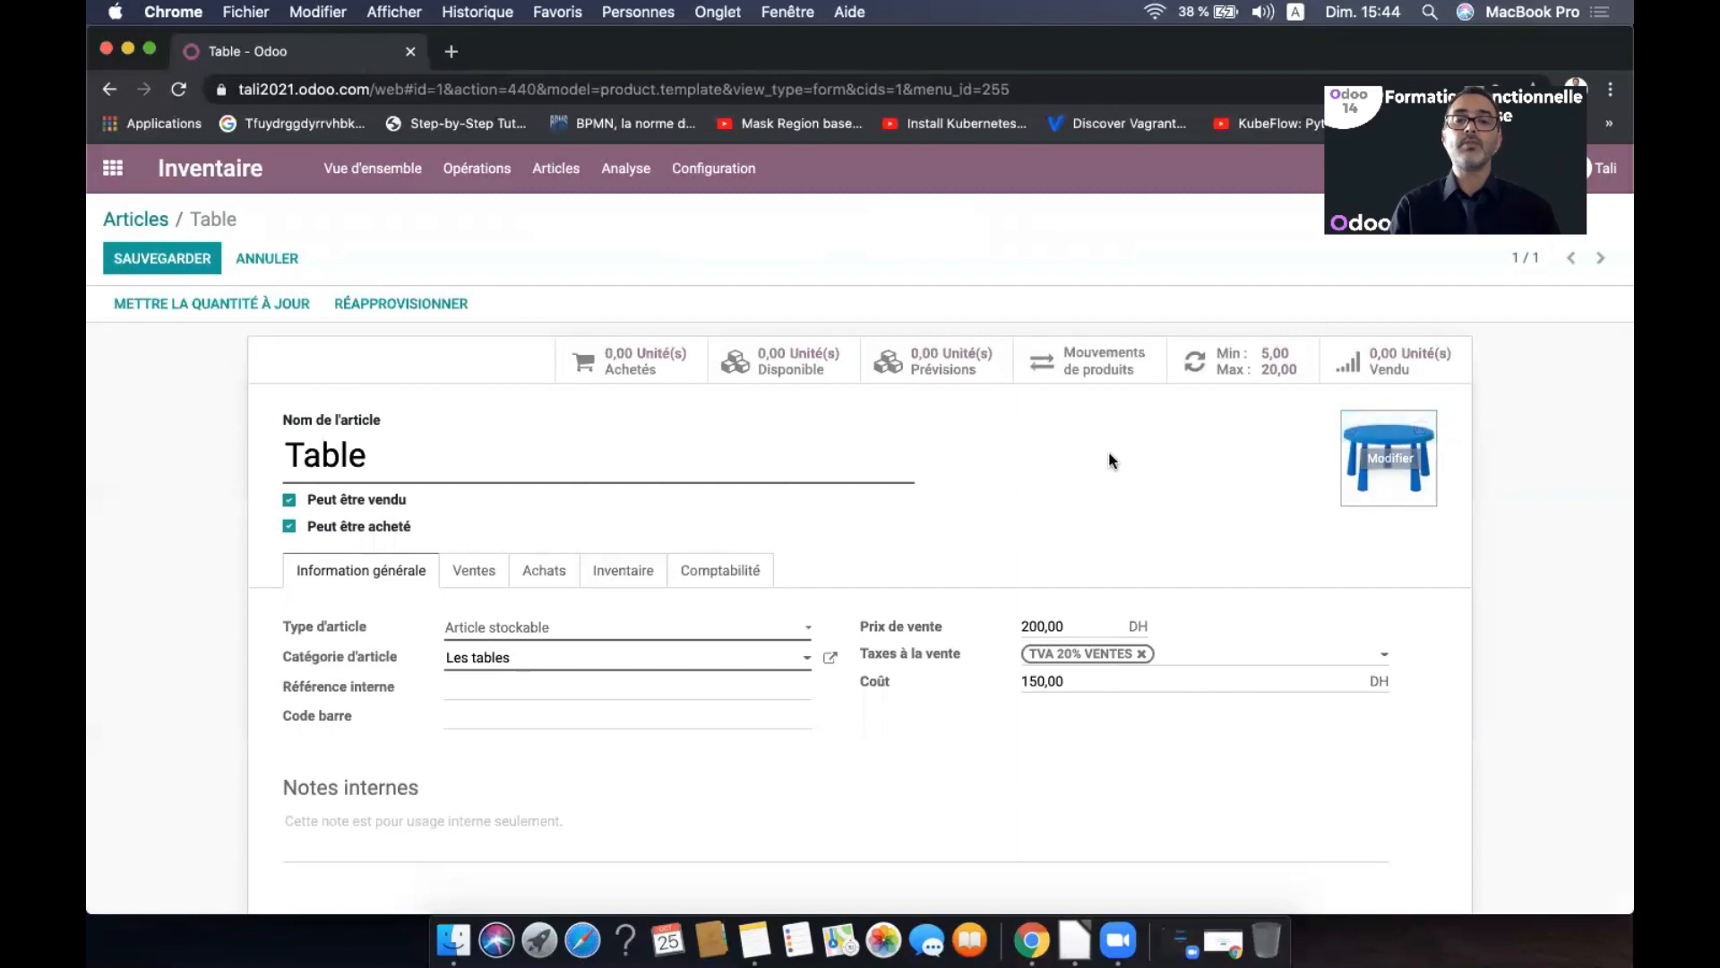
click(175, 259)
Go back to the articles overview, reloaded to refresh the Table picture, and display the articles as a list
click(147, 219)
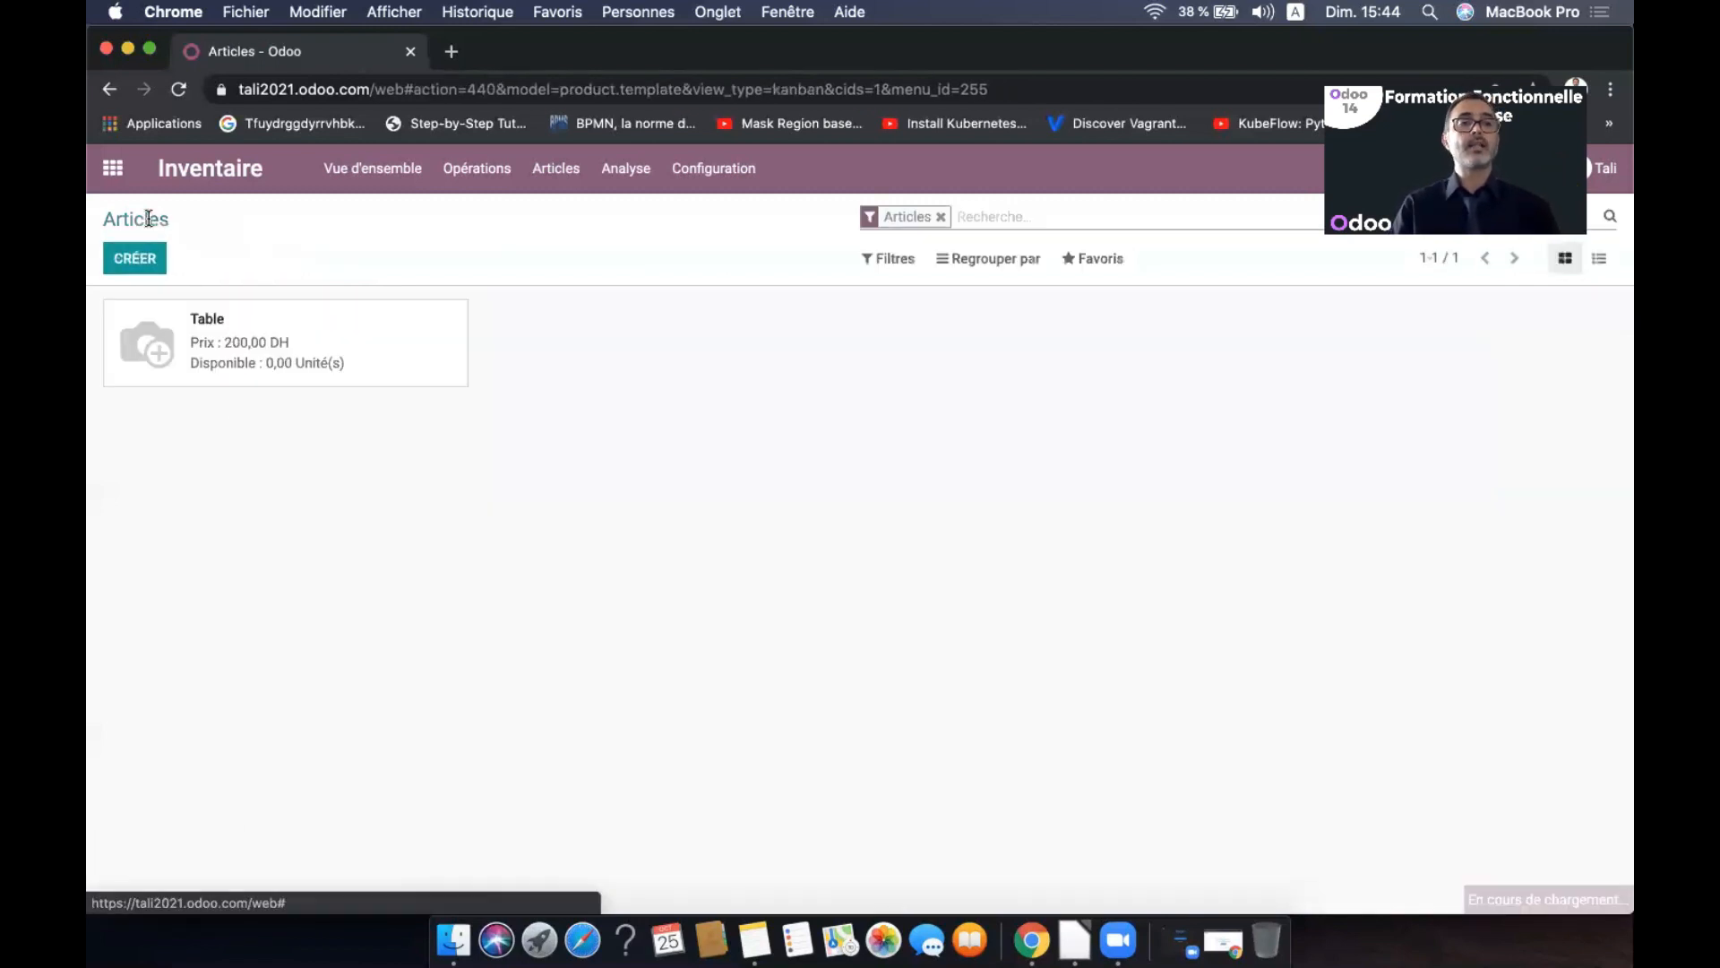
click(178, 93)
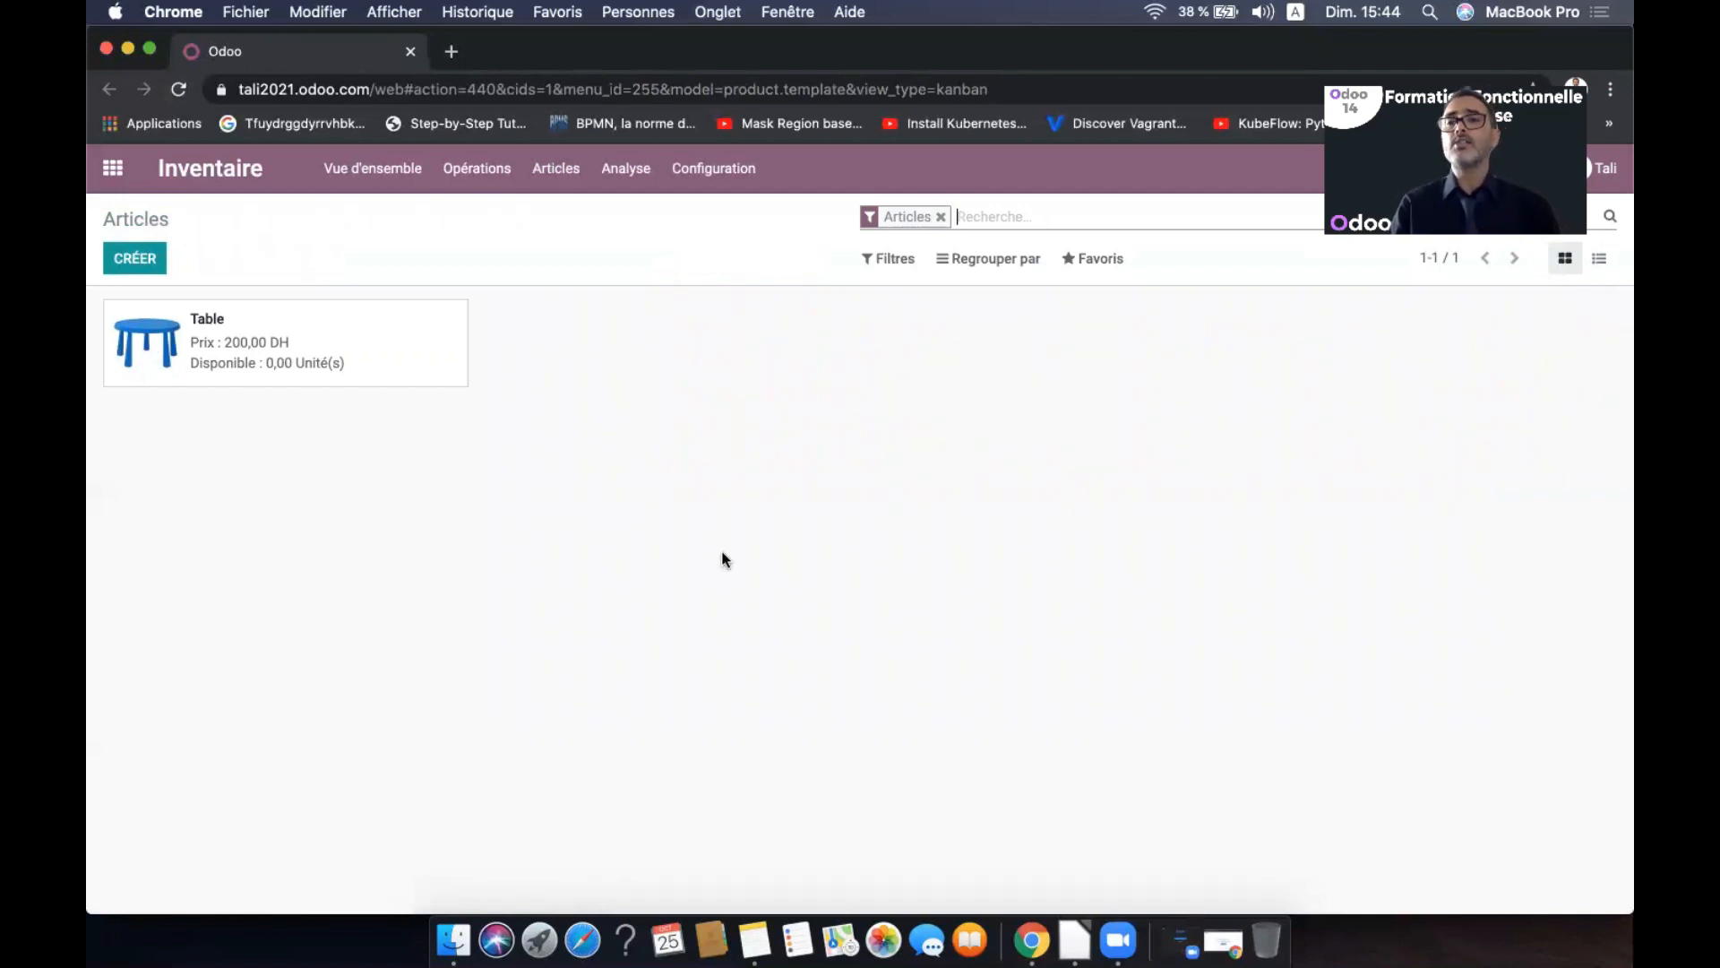
click(1600, 260)
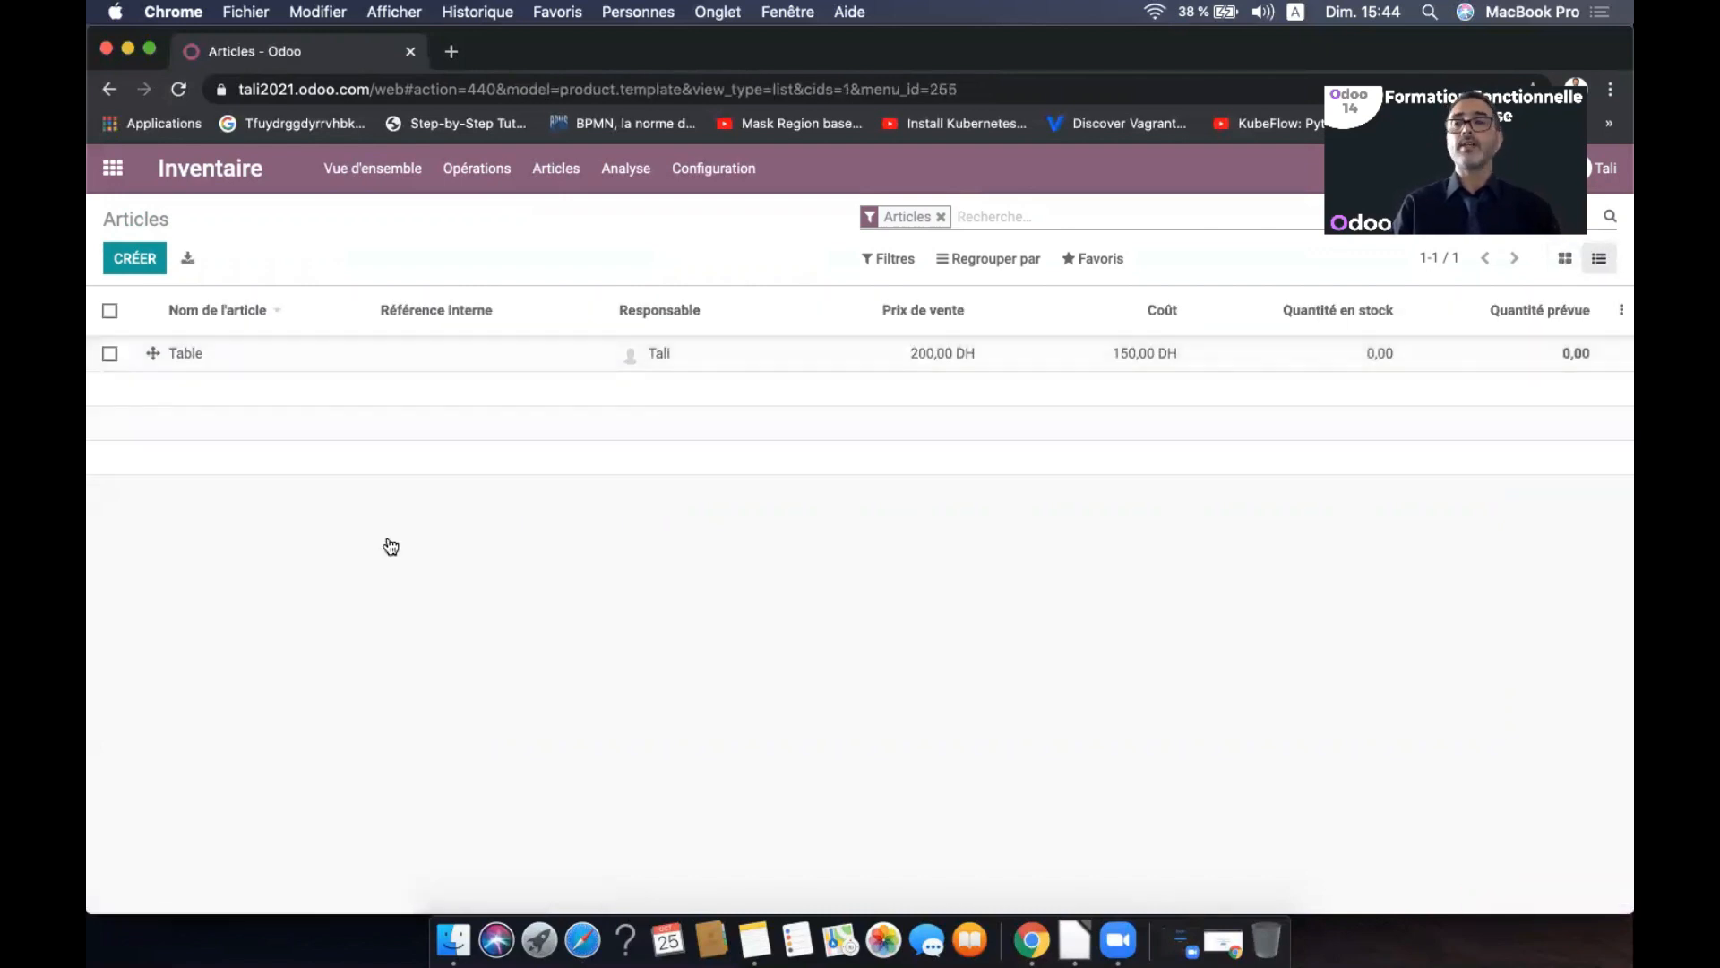